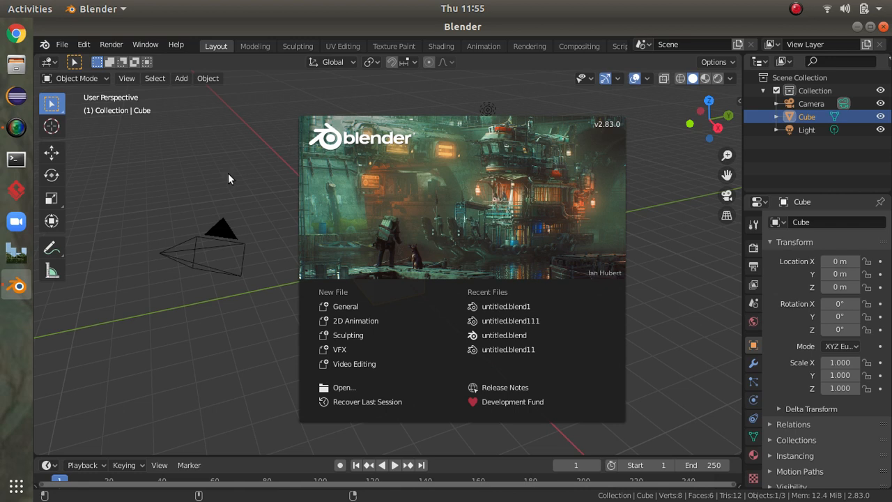
# Step: Dismiss the splash screen and delete the camera and the light, leaving only the default cube
pyautogui.click(250, 168)
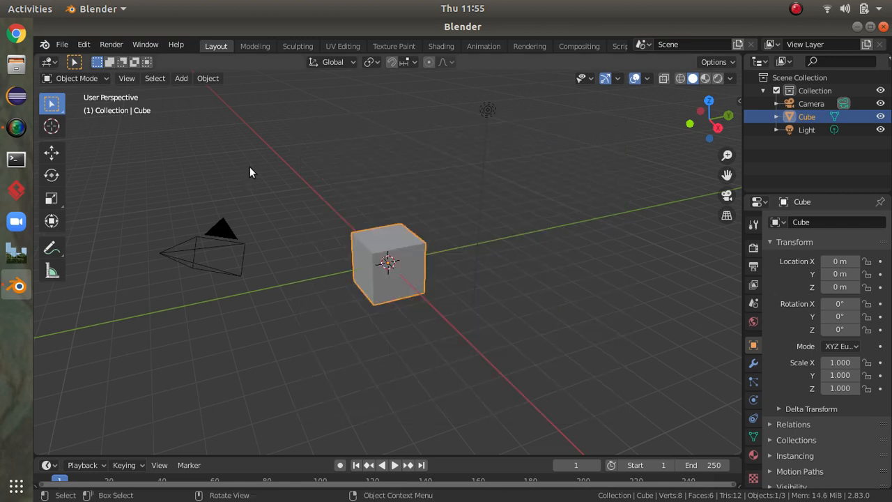
pyautogui.moveTo(149, 211); pyautogui.dragTo(288, 279)
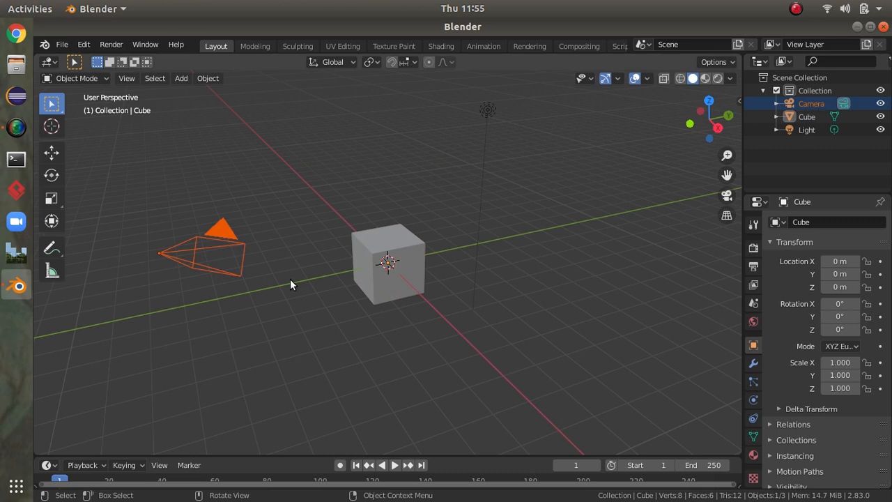
pyautogui.press('Delete')
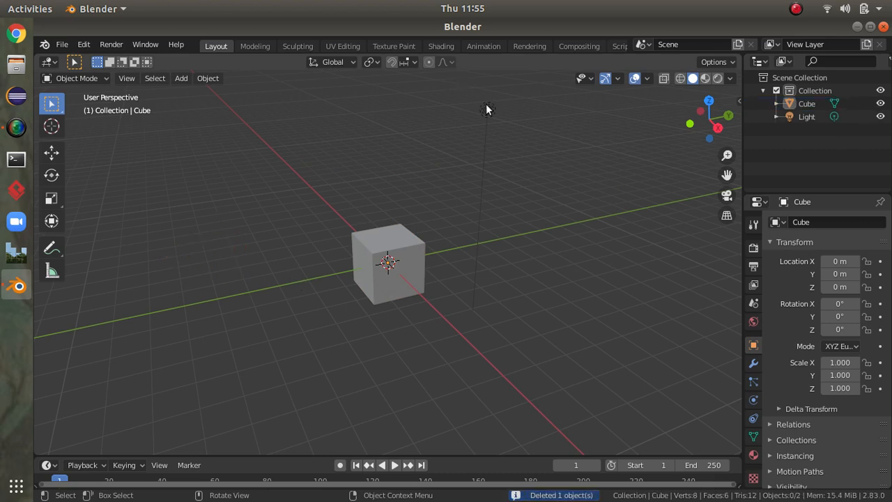
pyautogui.moveTo(486, 109); pyautogui.dragTo(495, 286)
pyautogui.press('Delete')
# Step: Put the cube into Edit Mode with face selection enabled
pyautogui.click(105, 77)
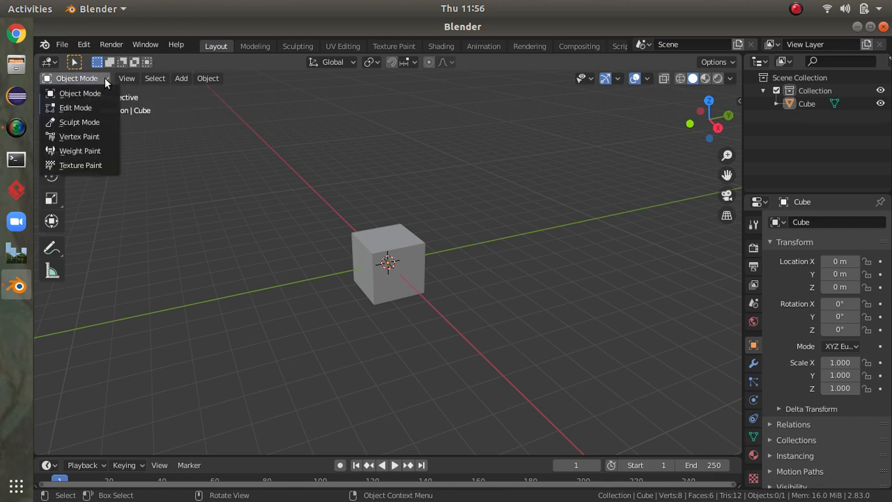
pyautogui.click(76, 104)
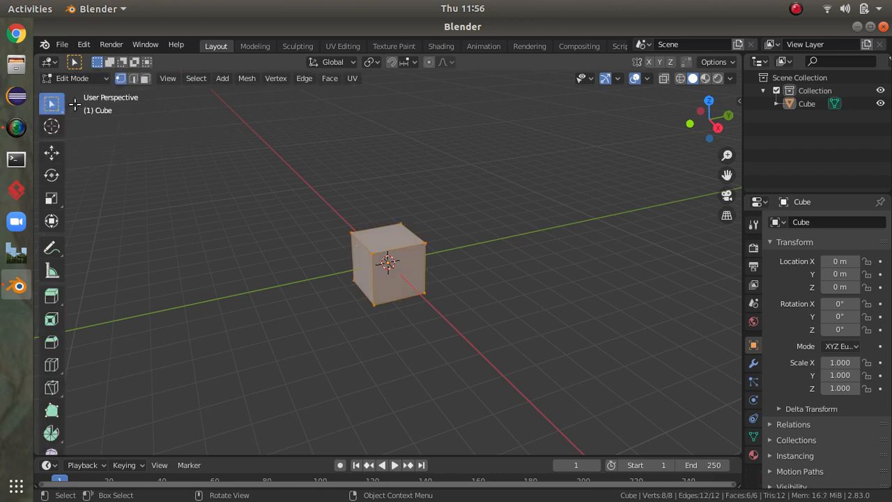
pyautogui.click(146, 78)
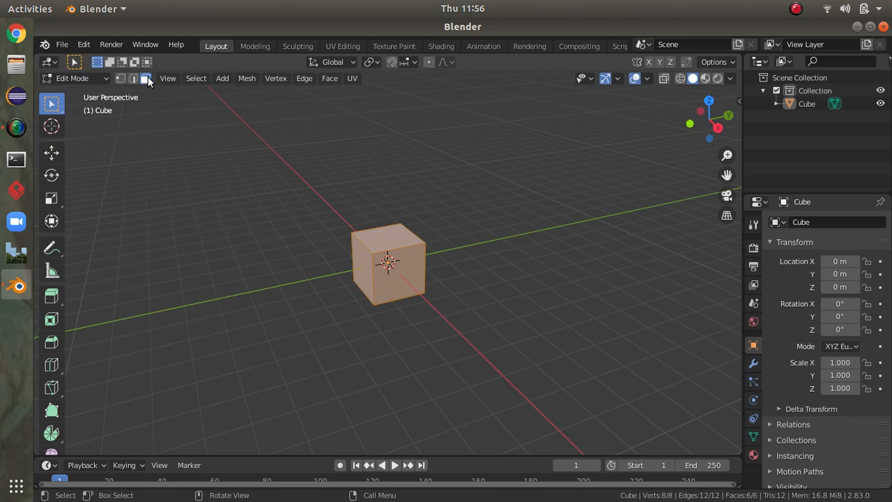
# Step: Select individual faces of the cube one after another, including side faces and the underside
pyautogui.click(390, 237)
pyautogui.moveTo(454, 257); pyautogui.dragTo(362, 251, button='middle')
pyautogui.click(402, 264)
pyautogui.moveTo(432, 272); pyautogui.dragTo(392, 145, button='middle')
pyautogui.click(396, 273)
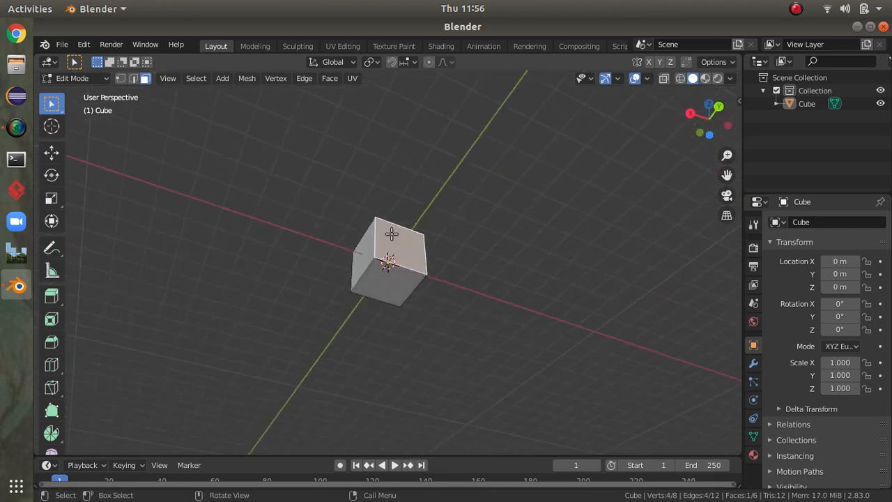
pyautogui.click(390, 280)
pyautogui.moveTo(419, 253); pyautogui.dragTo(490, 273, button='middle')
pyautogui.moveTo(435, 241); pyautogui.dragTo(462, 267, button='middle')
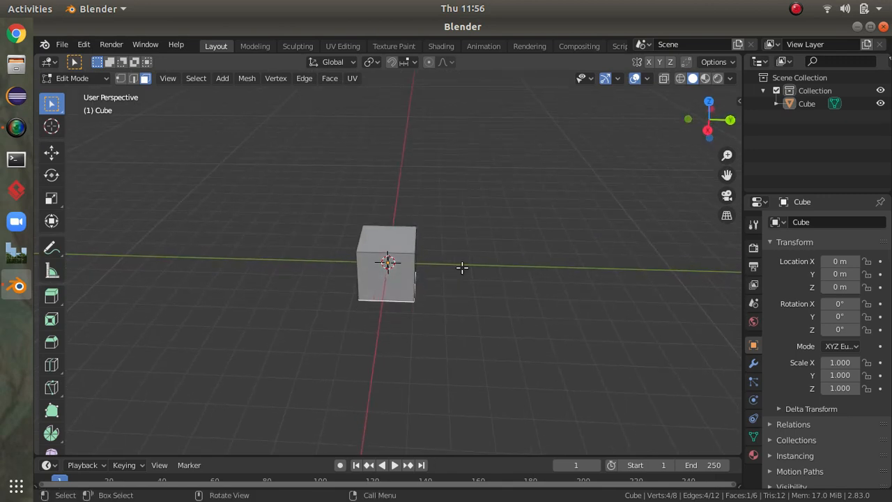
# Step: With the Move tool, adjust the cube's top face vertically and raise its bottom face to about the origin level
pyautogui.click(379, 239)
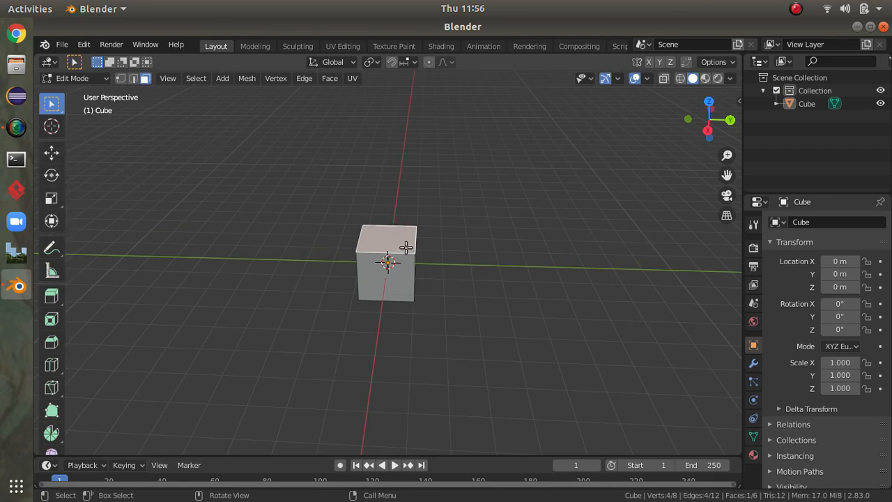
pyautogui.click(52, 154)
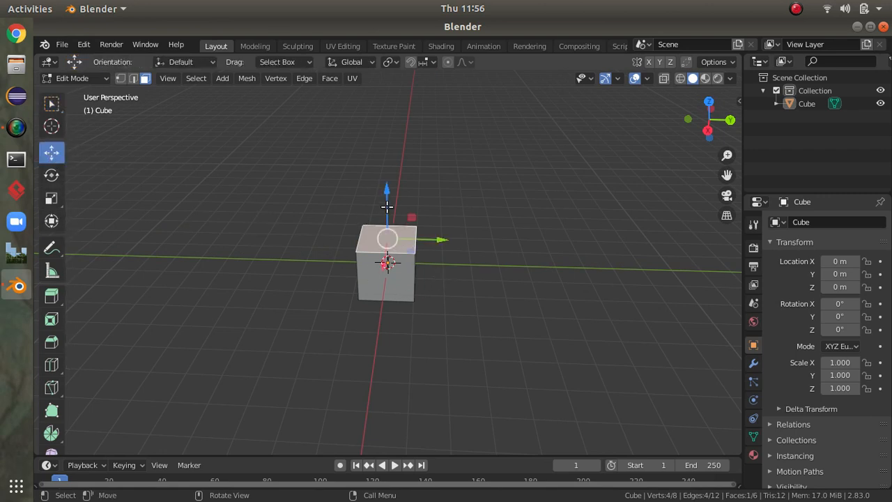
pyautogui.moveTo(389, 199)
pyautogui.mouseDown()
pyautogui.moveTo(390, 181)
pyautogui.moveTo(398, 189)
pyautogui.mouseUp()
pyautogui.moveTo(438, 273); pyautogui.dragTo(464, 149, button='middle')
pyautogui.click(387, 282)
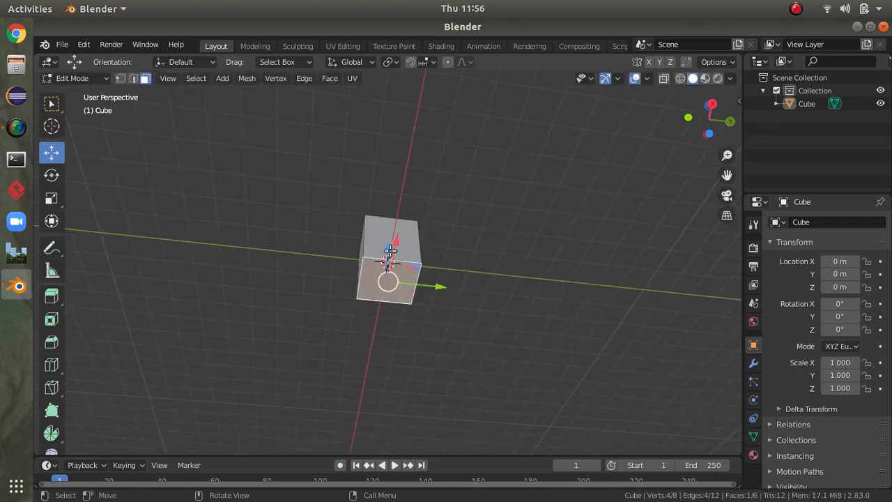
pyautogui.moveTo(387, 251)
pyautogui.mouseDown()
pyautogui.moveTo(391, 216)
pyautogui.moveTo(391, 255)
pyautogui.mouseUp()
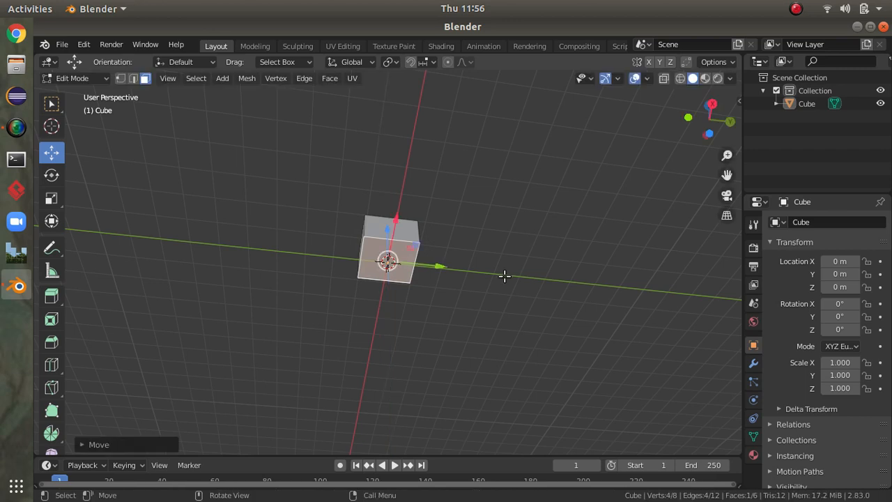
# Step: Lower the top face along Z to flatten the box into a thin slab
pyautogui.moveTo(503, 276); pyautogui.dragTo(497, 380, button='middle')
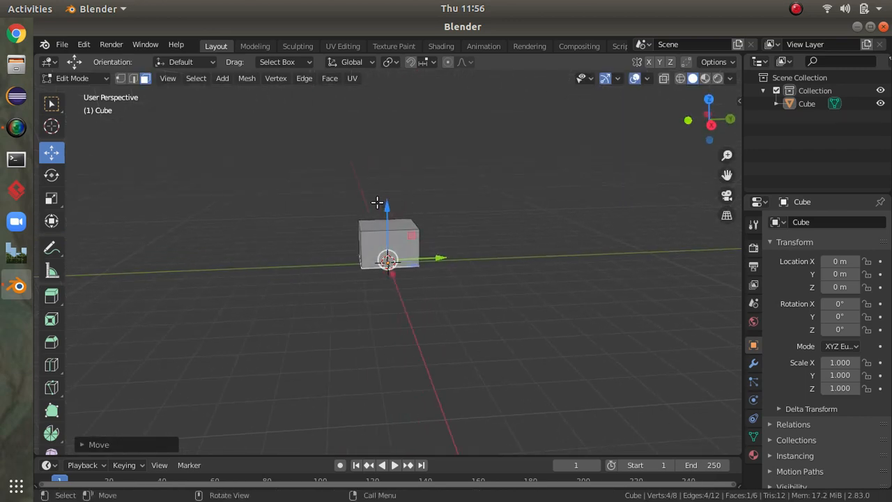
pyautogui.click(396, 227)
pyautogui.moveTo(388, 170); pyautogui.dragTo(389, 190)
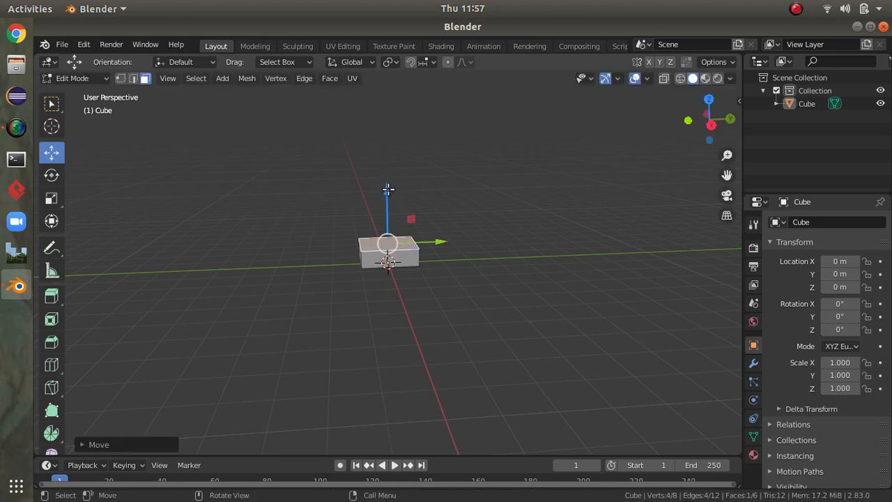
pyautogui.moveTo(483, 237); pyautogui.dragTo(175, 179, button='middle')
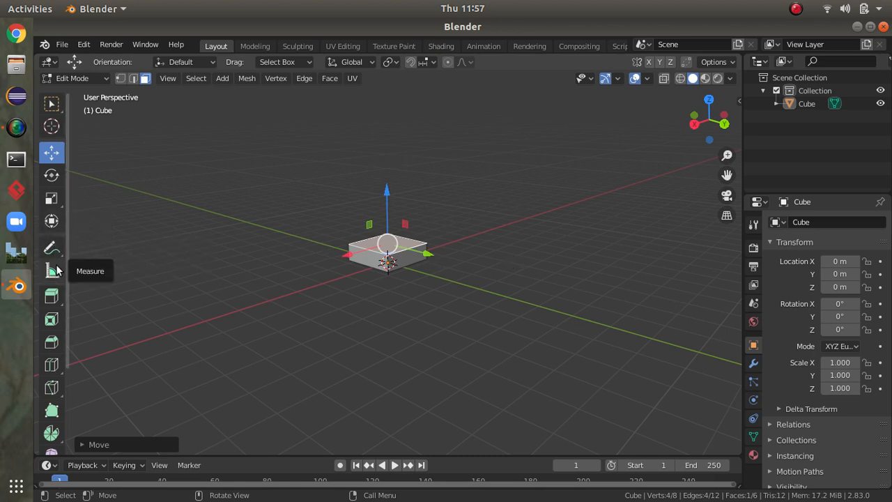
pyautogui.scroll(-3, 56, 264)
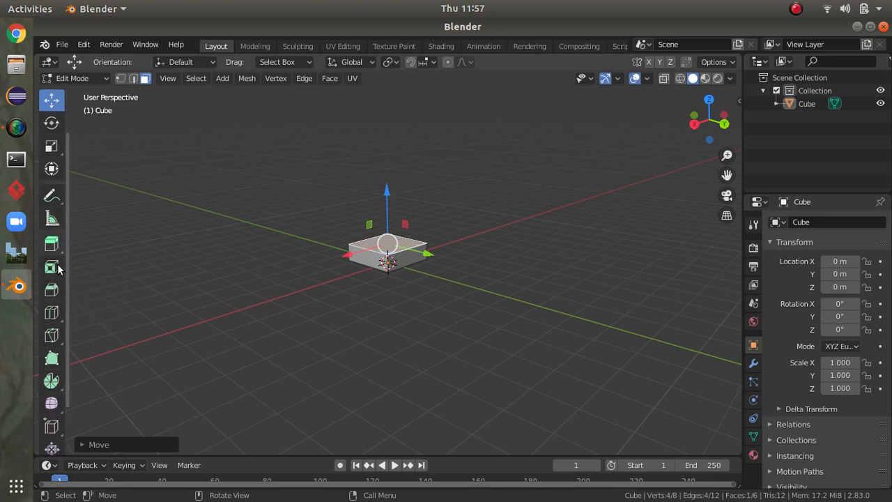
pyautogui.scroll(3, 58, 261)
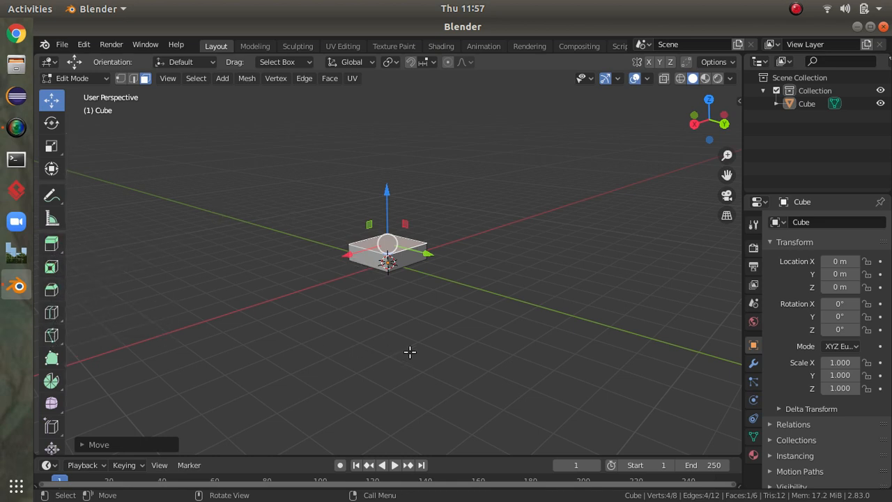
# Step: Extrude the slab's top face in place, scale the new face to about 0.7 and raise it slightly along Z
pyautogui.moveTo(464, 281); pyautogui.dragTo(500, 299, button='middle')
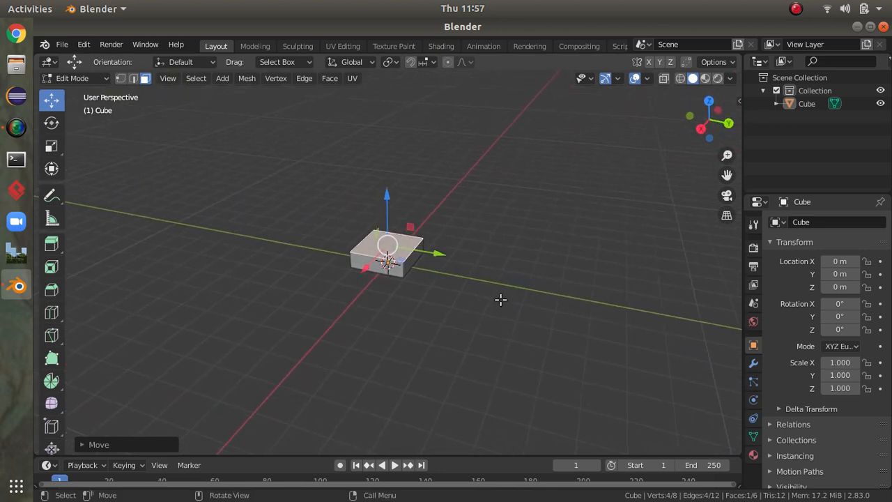
pyautogui.press('e')
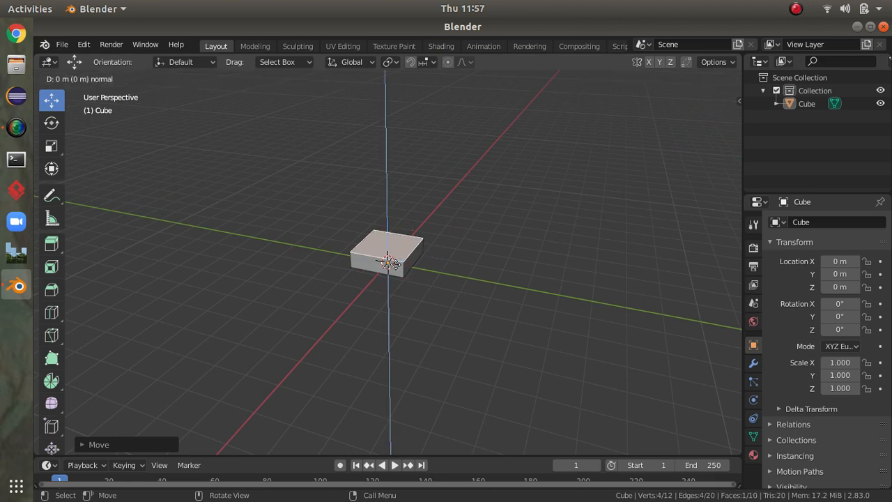
pyautogui.click(395, 263)
pyautogui.press('s')
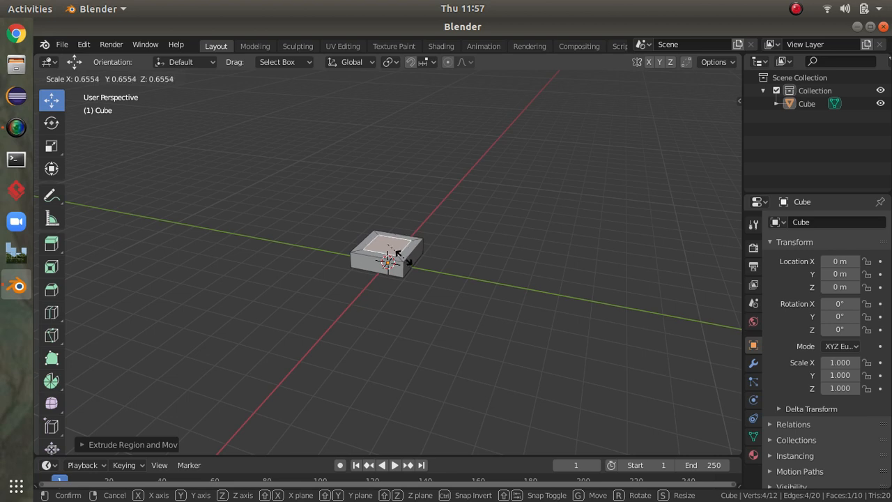
pyautogui.click(399, 255)
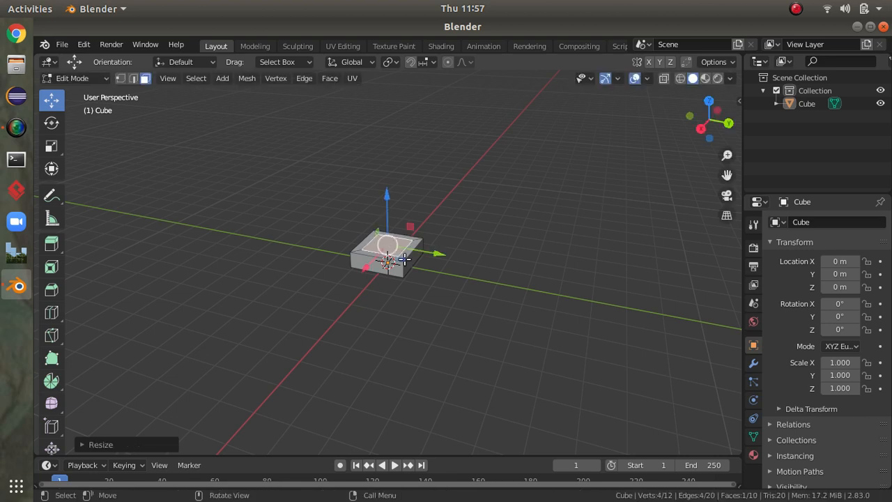
pyautogui.moveTo(387, 208); pyautogui.dragTo(388, 207)
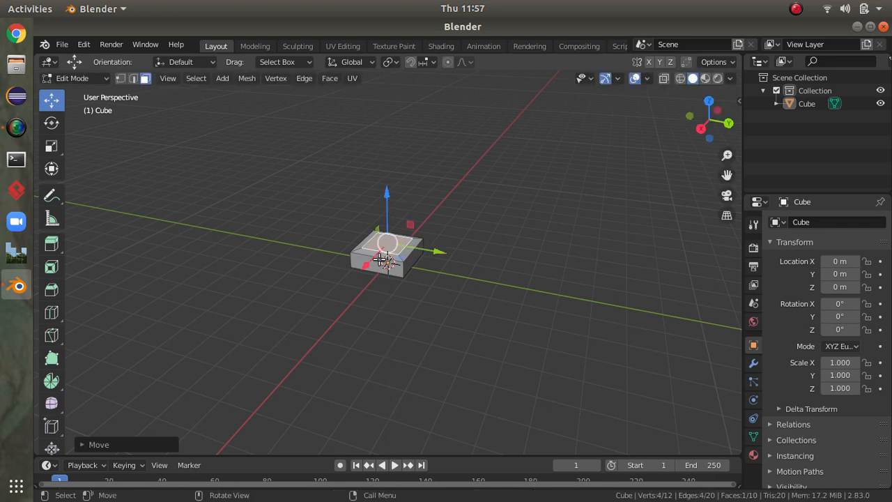
# Step: Extrude the inner top face slightly upward, scale it down to about 0.7 and adjust its height along Z
pyautogui.press('e')
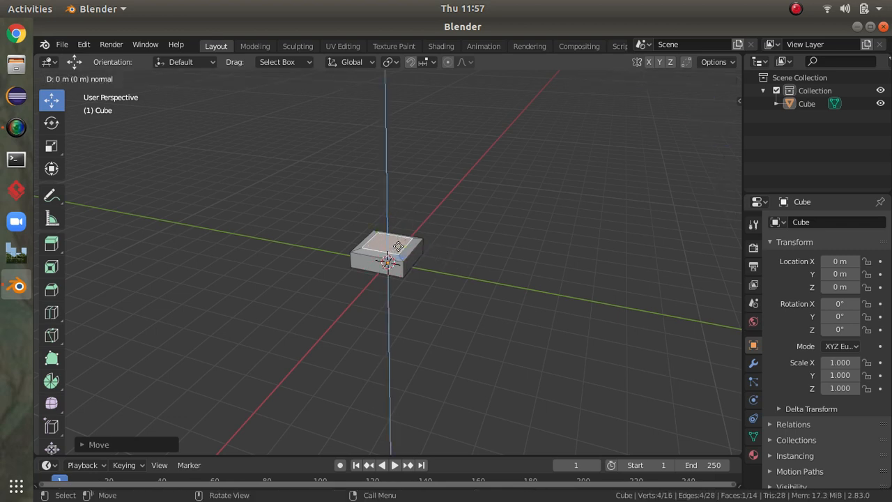
pyautogui.click(397, 243)
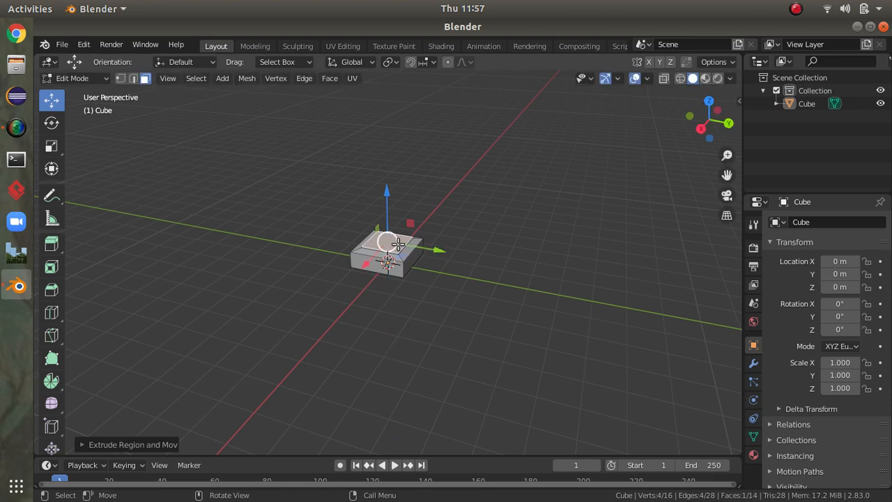
pyautogui.press('s')
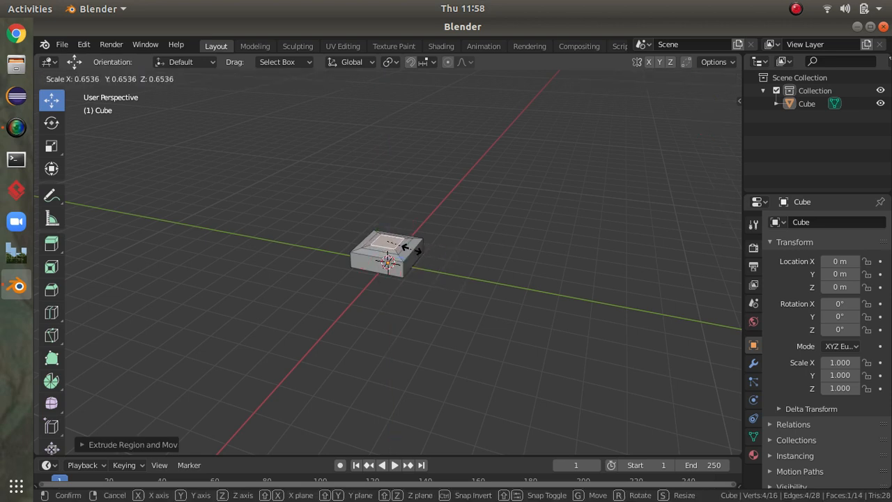
pyautogui.click(411, 249)
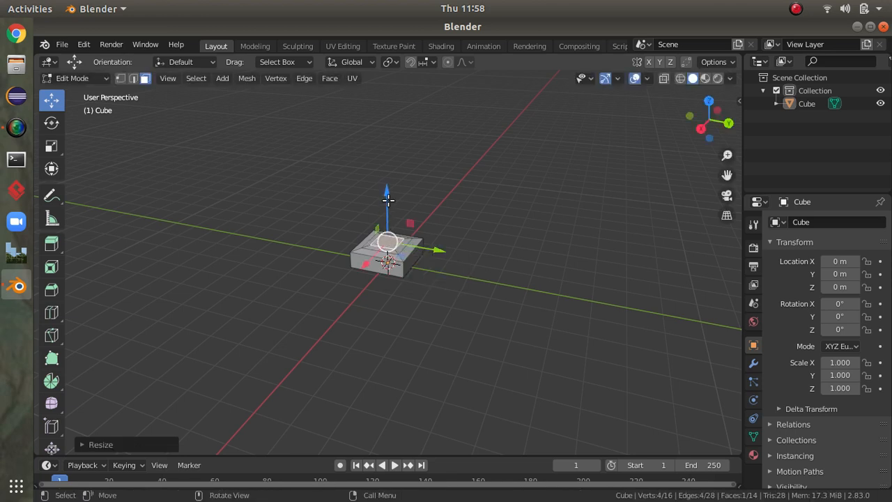
pyautogui.moveTo(388, 193); pyautogui.dragTo(389, 194)
# Step: Extrude the small inner face upward to form a tall square column on the base
pyautogui.press('e')
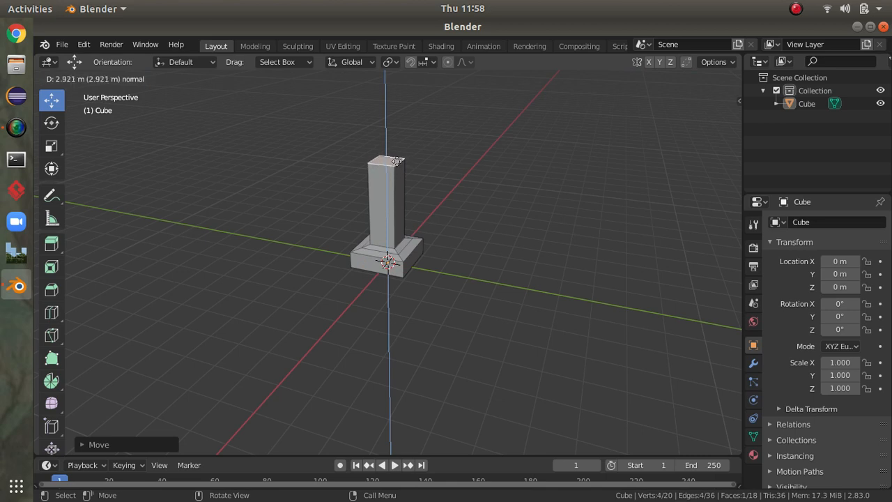
pyautogui.click(389, 173)
pyautogui.moveTo(543, 221); pyautogui.dragTo(501, 236, button='middle')
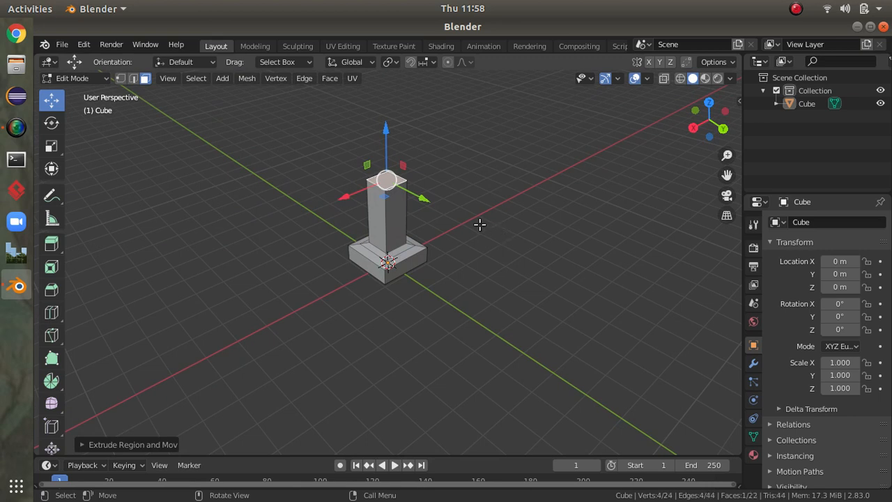
# Step: Extrude the column's top face in place and scale it outward to about 1.69 to form an overhanging rim
pyautogui.press('e')
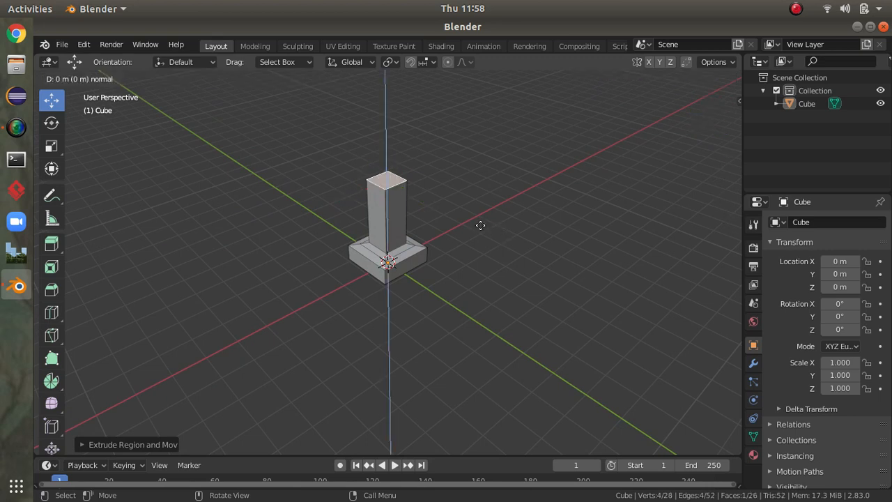
pyautogui.rightClick(480, 225)
pyautogui.press('s')
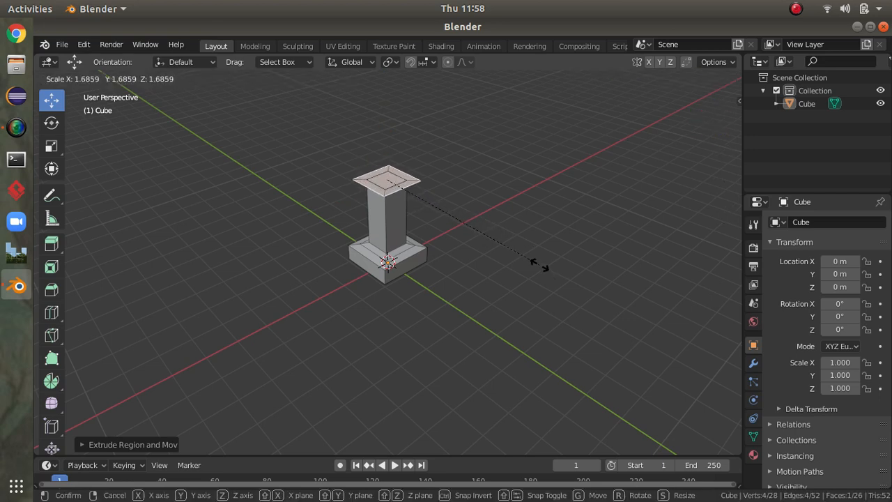
pyautogui.click(539, 264)
# Step: Extrude the widened top face upward about 0.34 m to give the column a thick cap
pyautogui.moveTo(586, 270); pyautogui.dragTo(566, 253, button='middle')
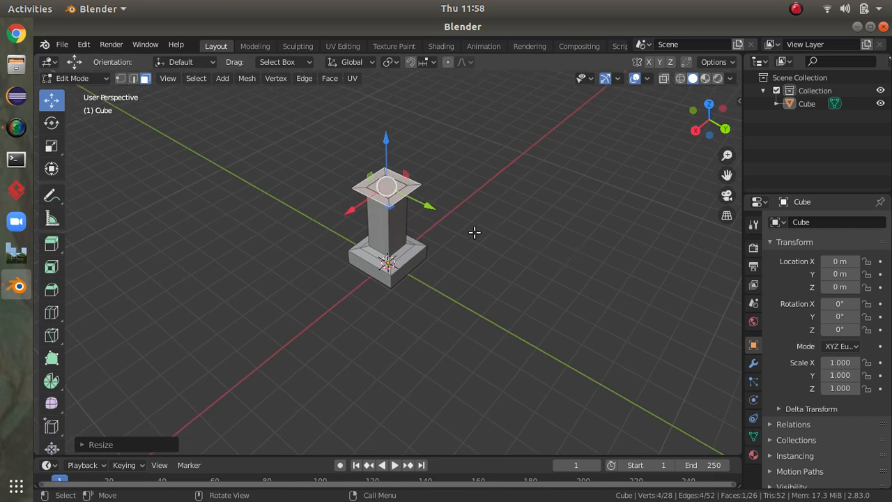
pyautogui.press('e')
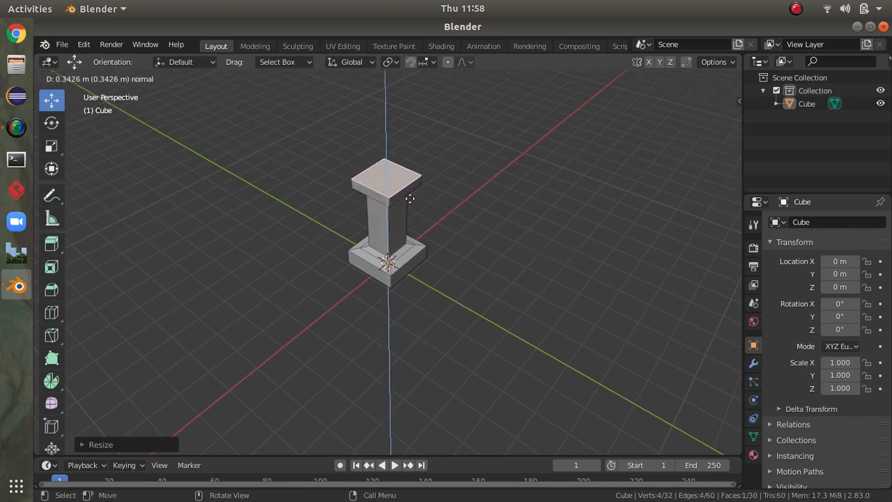
pyautogui.click(409, 194)
# Step: Try to scale the top face of the column's cap
pyautogui.moveTo(470, 221); pyautogui.dragTo(426, 207, button='middle')
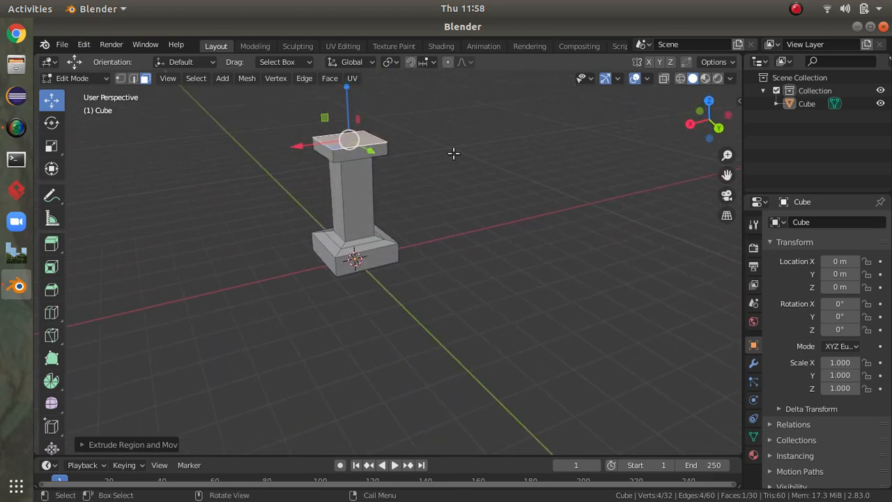
pyautogui.scroll(-1, 454, 154)
pyautogui.press('s')
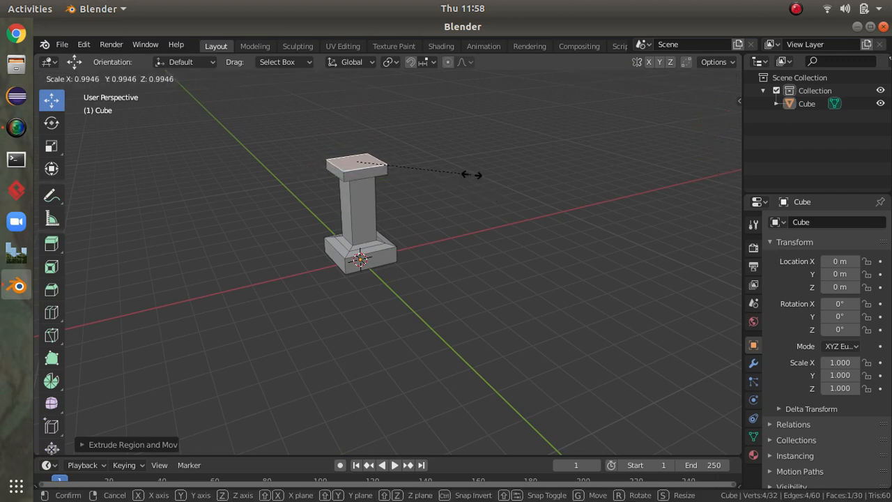
pyautogui.click(472, 175)
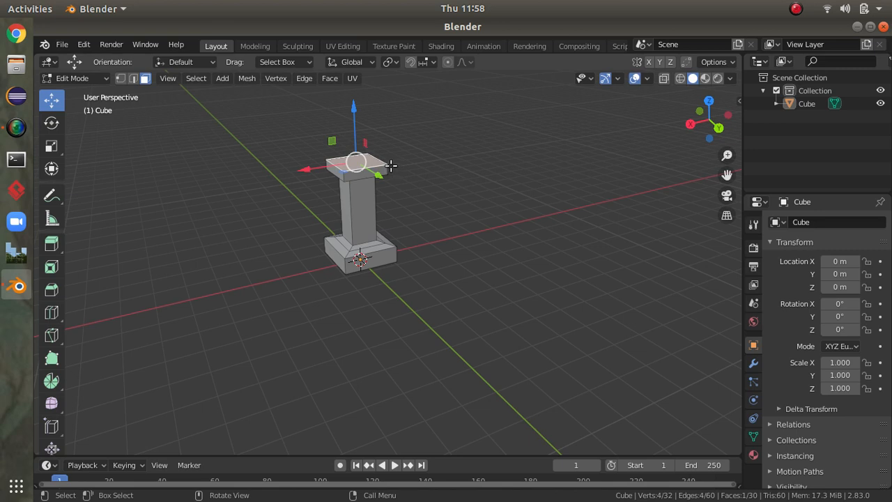
# Step: Extrude the cap's top face very slightly and scale it inward to about 0.62
pyautogui.press('e')
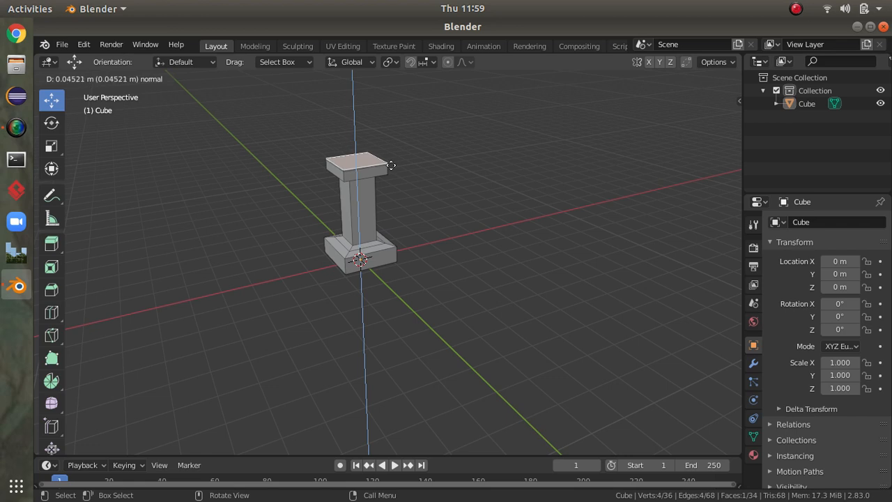
pyautogui.click(391, 165)
pyautogui.press('s')
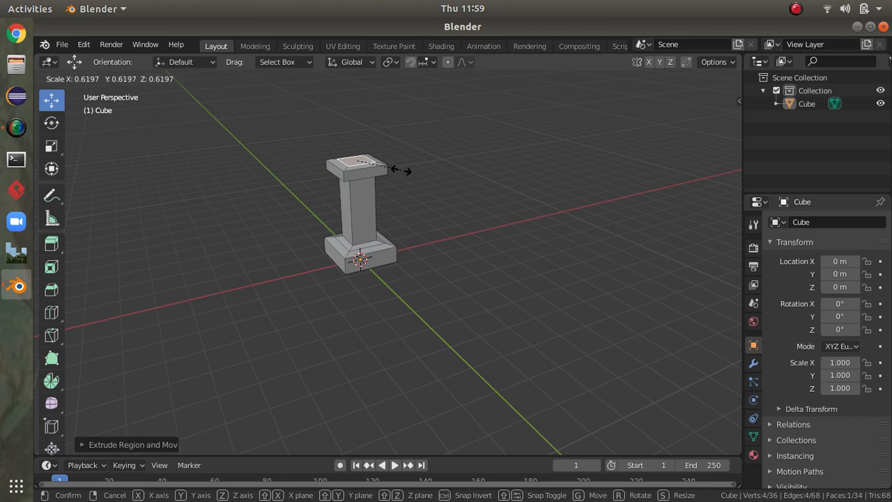
pyautogui.click(400, 170)
# Step: Extrude the reduced inner face upward about 2.75 m to form a second, upper column
pyautogui.moveTo(506, 221); pyautogui.dragTo(515, 199, button='middle')
pyautogui.press('e')
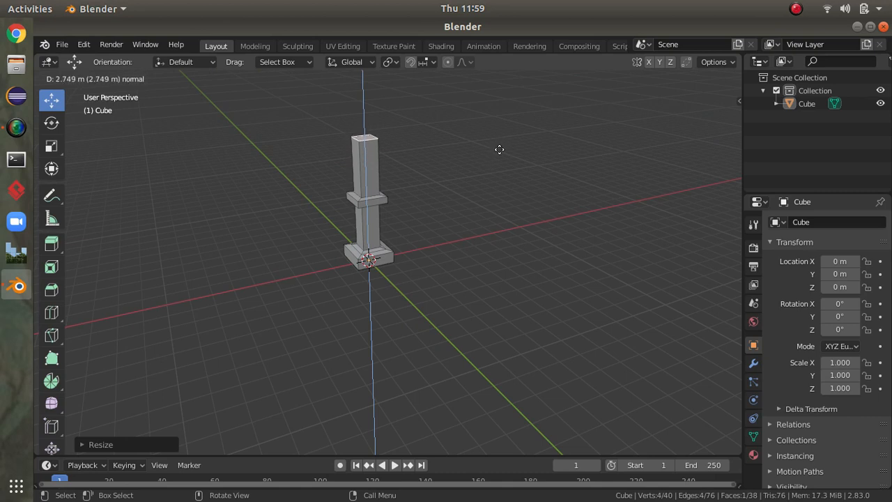
pyautogui.click(499, 147)
pyautogui.moveTo(599, 182); pyautogui.dragTo(620, 189, button='middle')
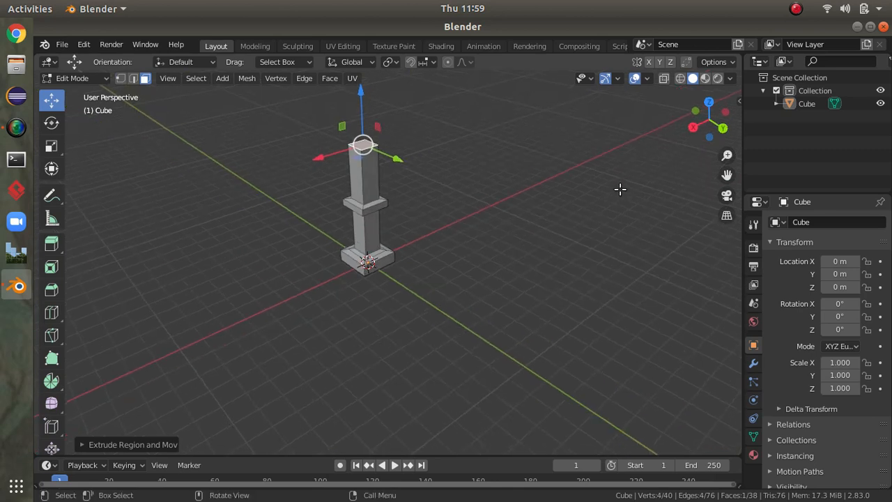
# Step: Form a top cap by extruding the upper column's end face in place, scaling it to about 1.74 and extruding it about 0.34 m upward
pyautogui.press('e')
pyautogui.rightClick(443, 170)
pyautogui.press('s')
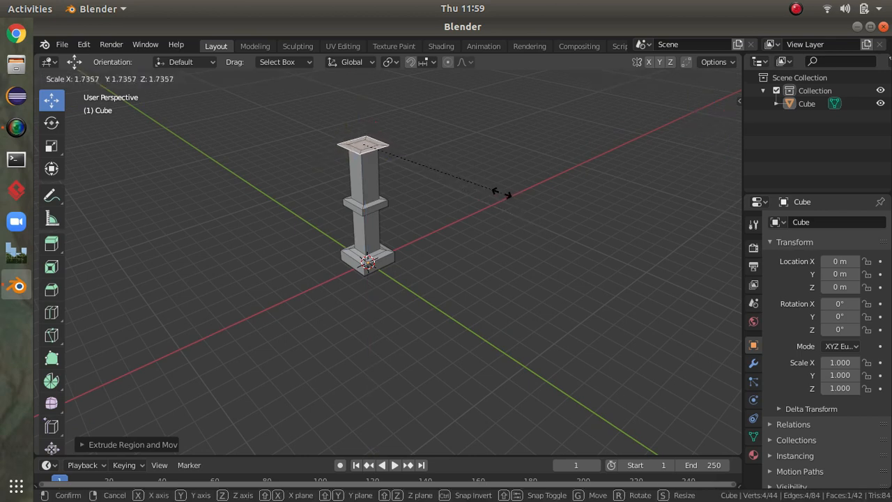
pyautogui.click(500, 193)
pyautogui.press('e')
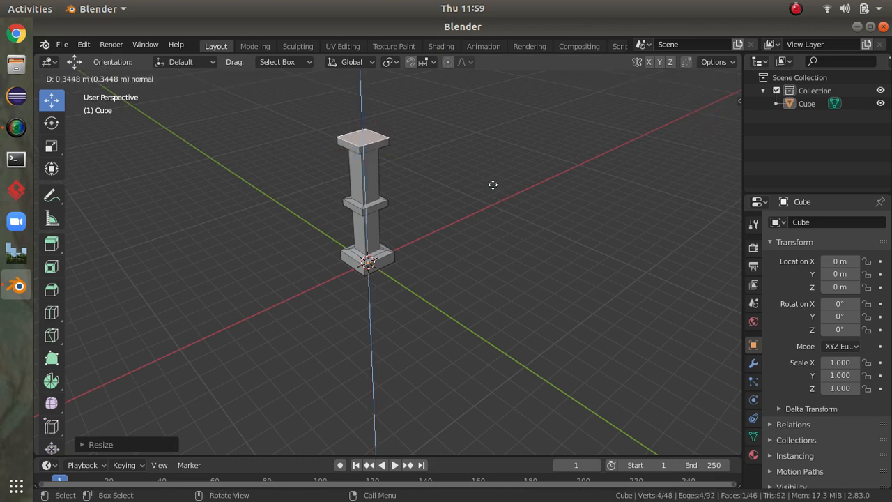
pyautogui.click(492, 184)
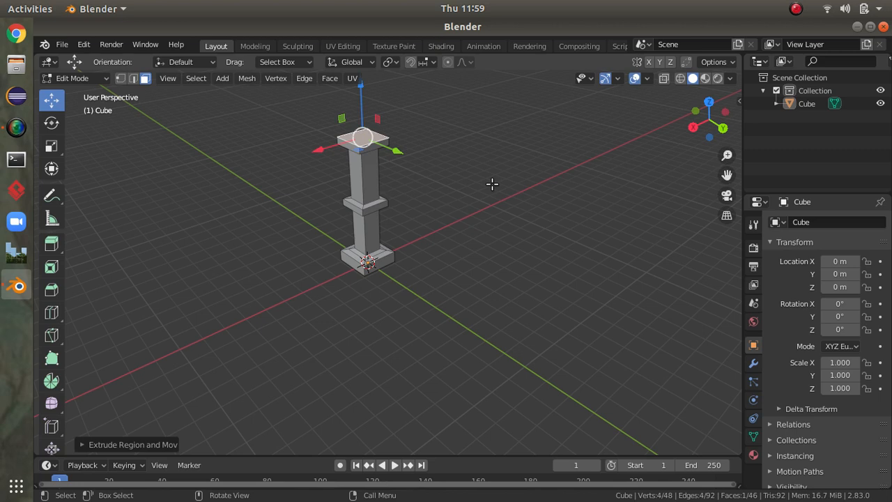
# Step: Sink a recess into the top cap by extruding its top face in place, scaling it inward and extruding it about 0.24 m downward
pyautogui.press('e')
pyautogui.click(492, 183)
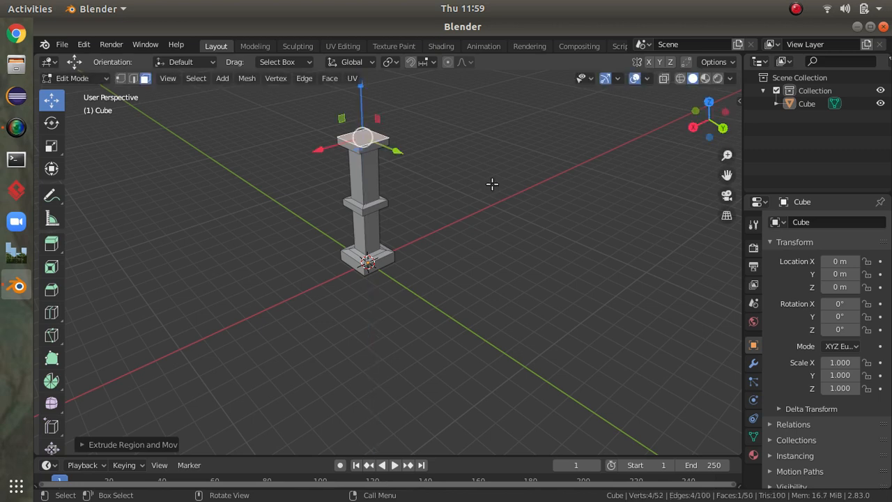
pyautogui.press('s')
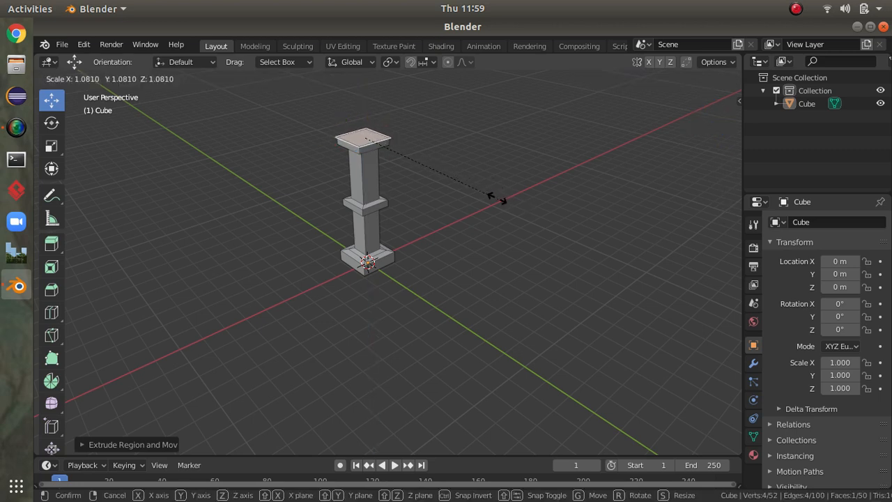
pyautogui.click(439, 163)
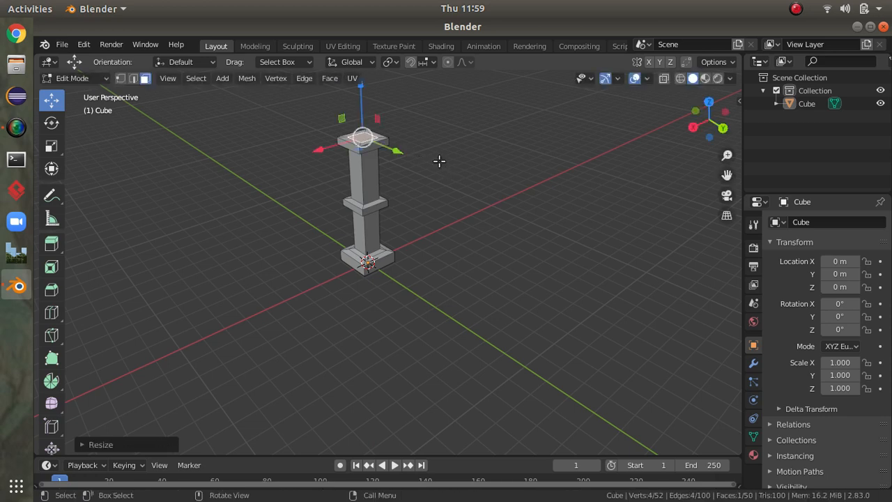
pyautogui.press('e')
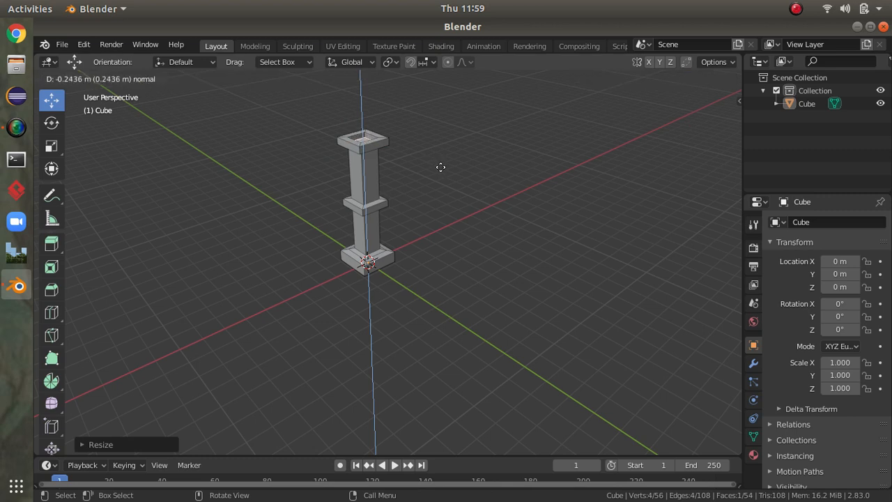
pyautogui.click(441, 168)
# Step: Cut two closely spaced horizontal edge loops around the middle of the upper column and two more around the middle of the lower column
pyautogui.moveTo(497, 201); pyautogui.dragTo(579, 181, button='middle')
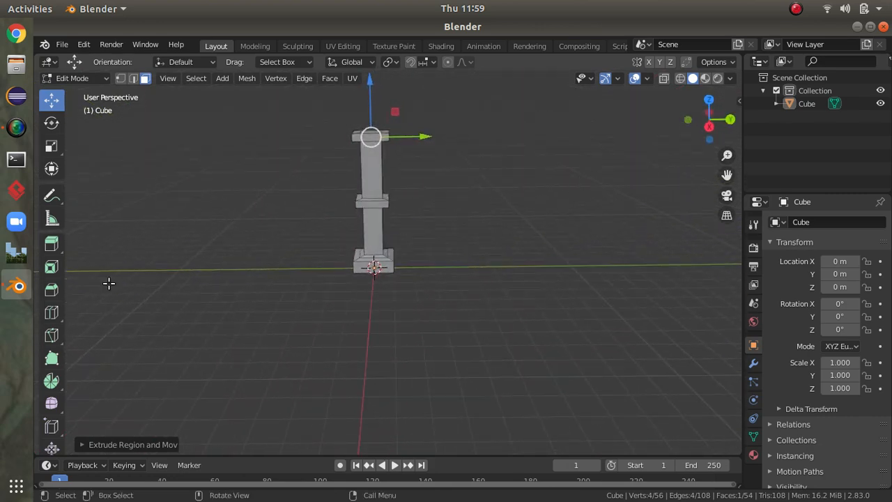
pyautogui.moveTo(467, 214); pyautogui.dragTo(342, 212, button='middle')
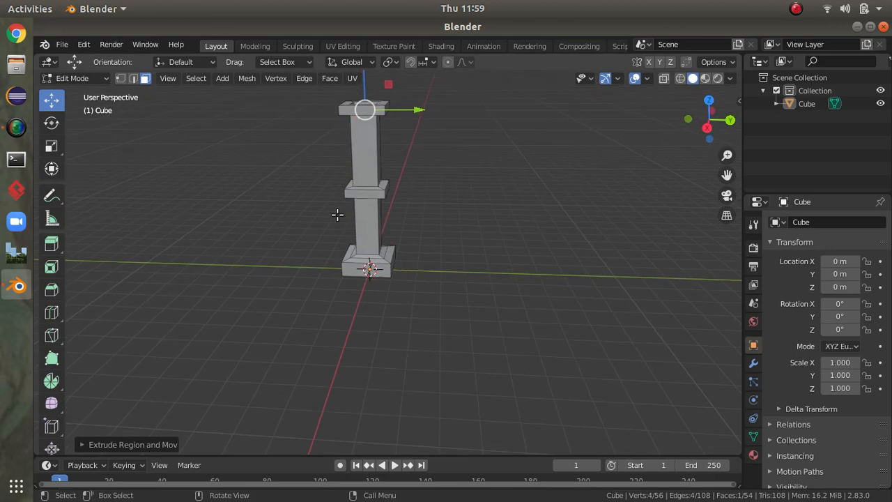
pyautogui.click(53, 313)
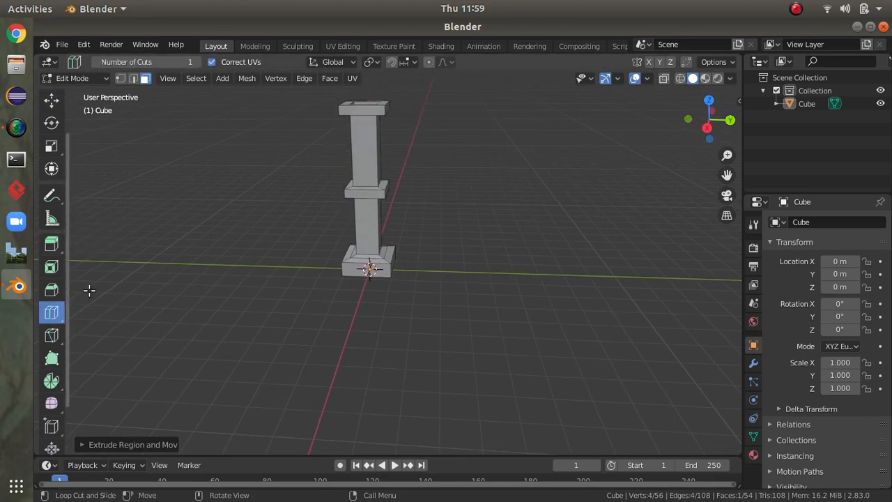
pyautogui.click(368, 161)
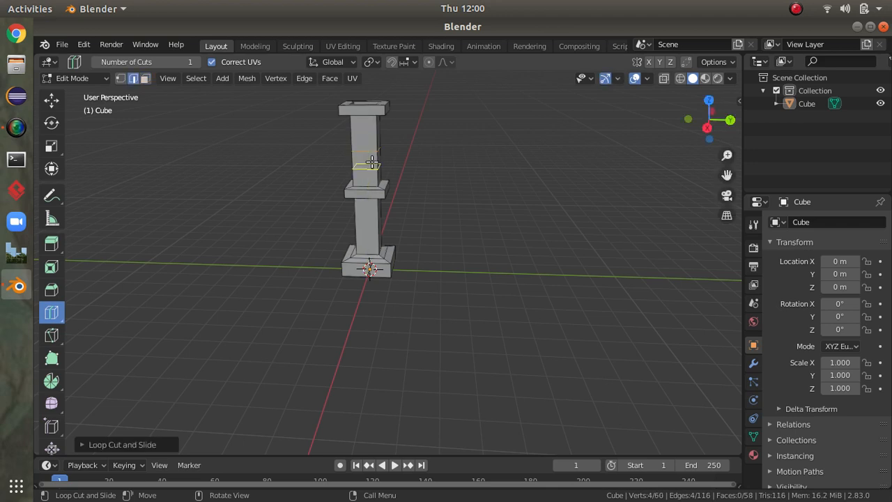
pyautogui.moveTo(372, 162); pyautogui.dragTo(372, 152)
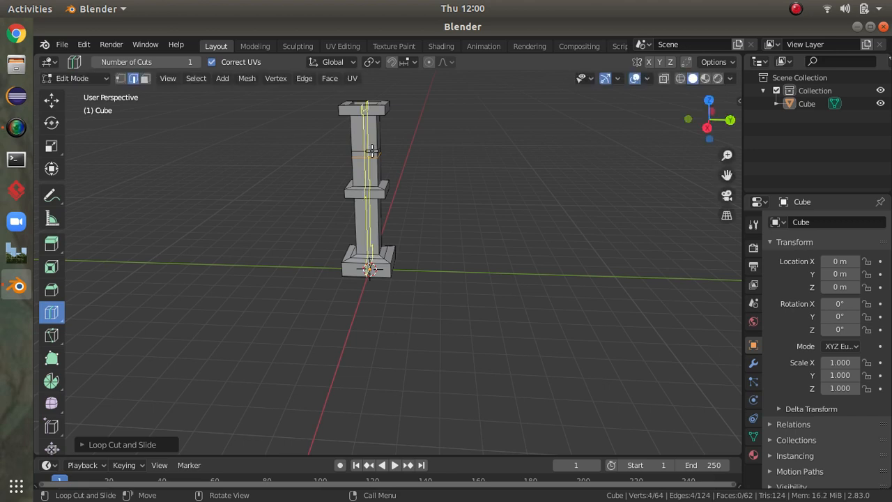
pyautogui.click(367, 224)
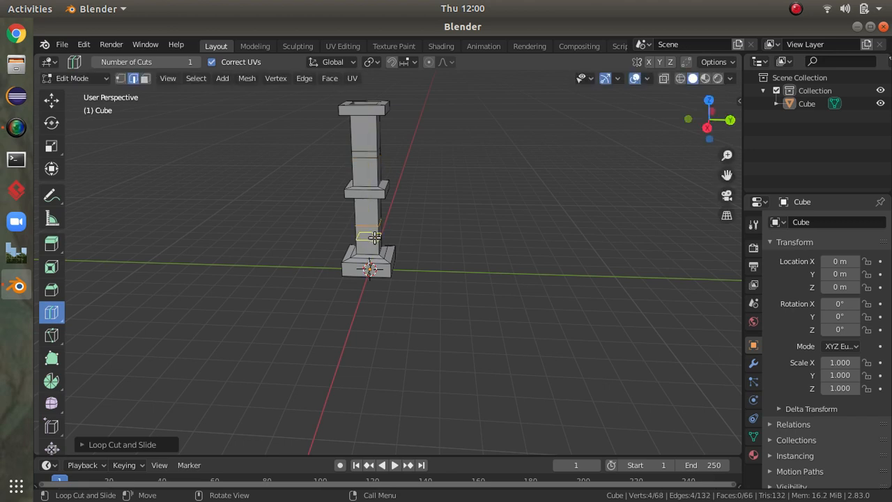
pyautogui.moveTo(373, 235); pyautogui.dragTo(375, 227)
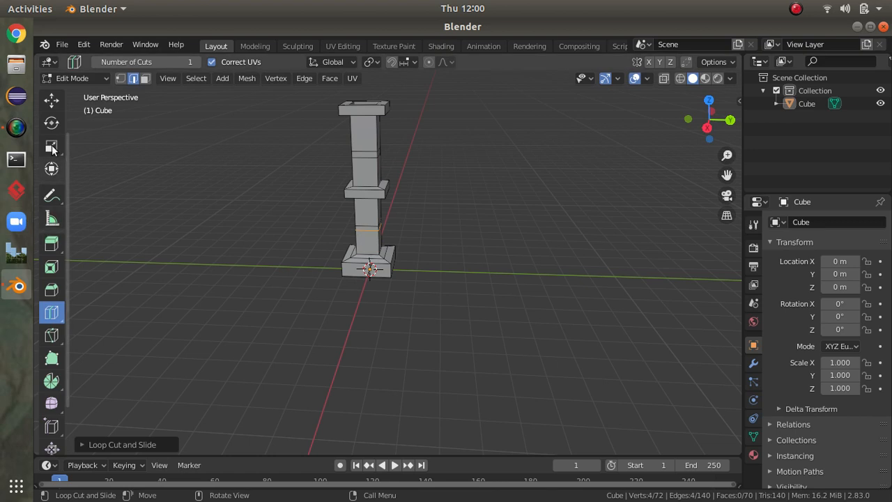
# Step: Switch to face selection and select all four faces of the narrow band around the lower column
pyautogui.scroll(2, 51, 104)
pyautogui.click(51, 103)
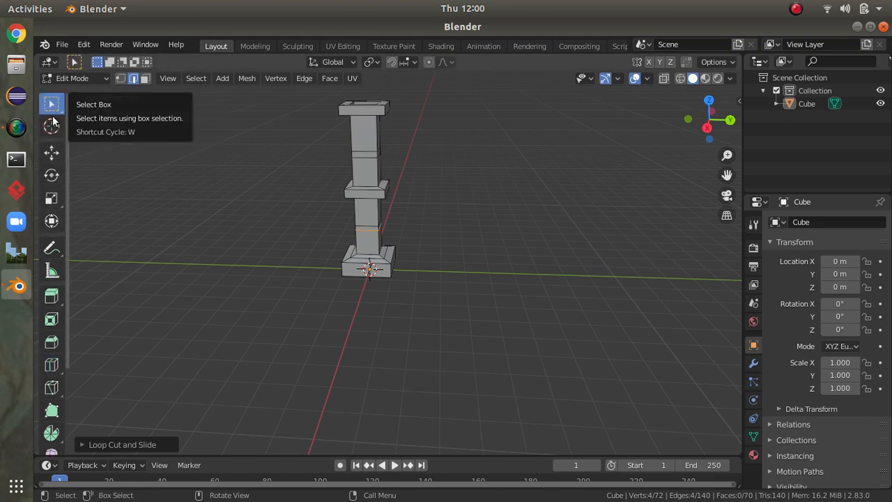
pyautogui.moveTo(460, 233); pyautogui.dragTo(391, 236, button='middle')
pyautogui.scroll(4, 384, 232)
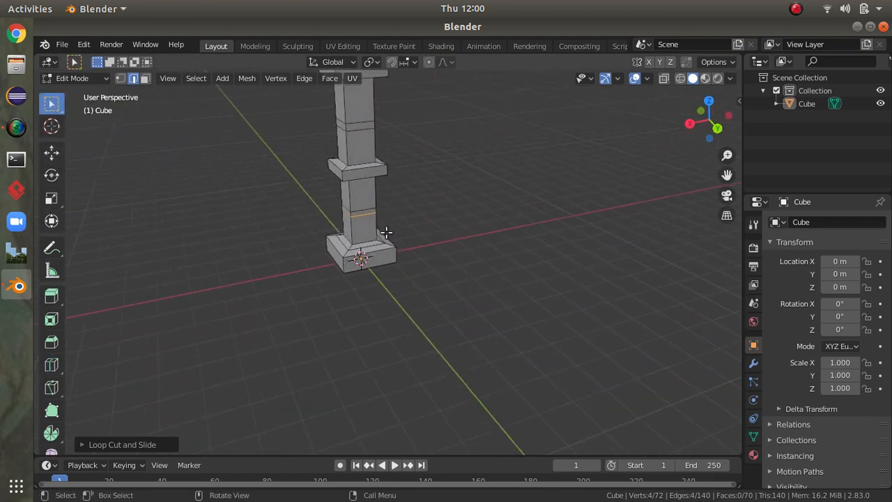
pyautogui.moveTo(446, 182)
pyautogui.mouseDown(button='middle')
pyautogui.moveTo(436, 203)
pyautogui.moveTo(362, 237)
pyautogui.moveTo(392, 213)
pyautogui.moveTo(451, 200)
pyautogui.moveTo(447, 191)
pyautogui.mouseUp(button='middle')
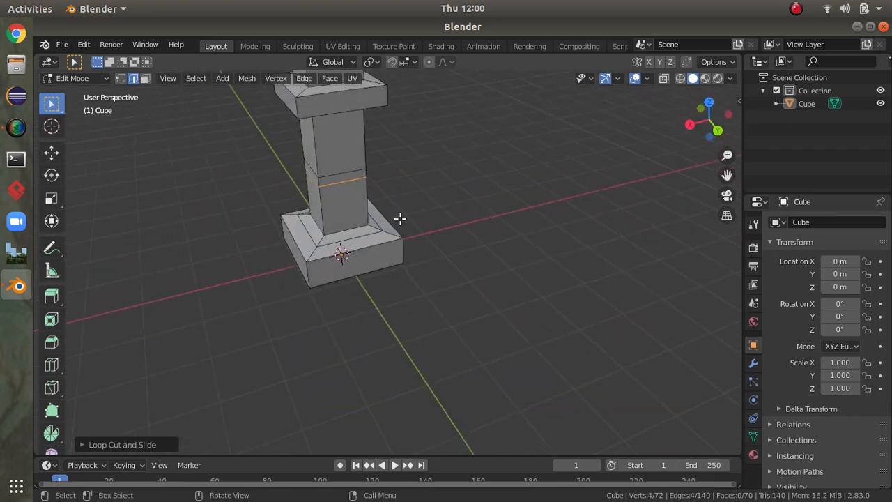
pyautogui.click(145, 79)
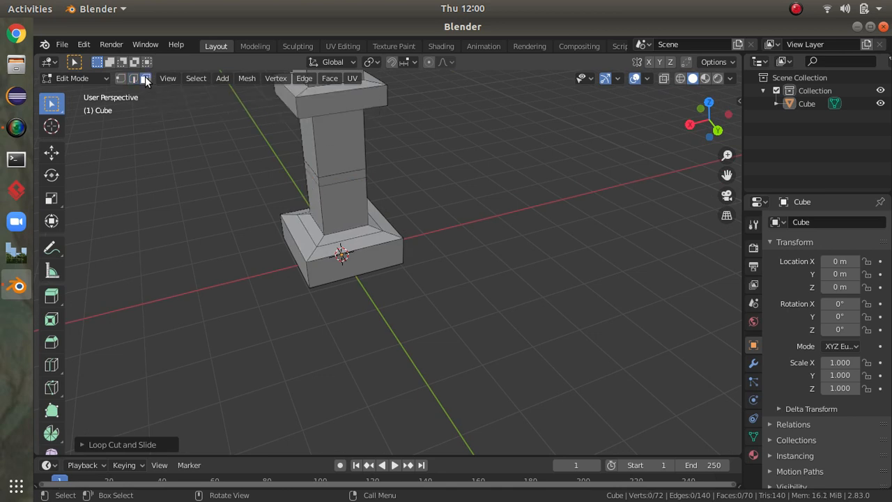
pyautogui.keyDown('shift'); pyautogui.click(345, 177); pyautogui.keyUp('shift')
pyautogui.keyDown('shift'); pyautogui.moveTo(393, 199); pyautogui.dragTo(583, 174, button='middle'); pyautogui.keyUp('shift')
pyautogui.keyDown('shift'); pyautogui.click(379, 166); pyautogui.keyUp('shift')
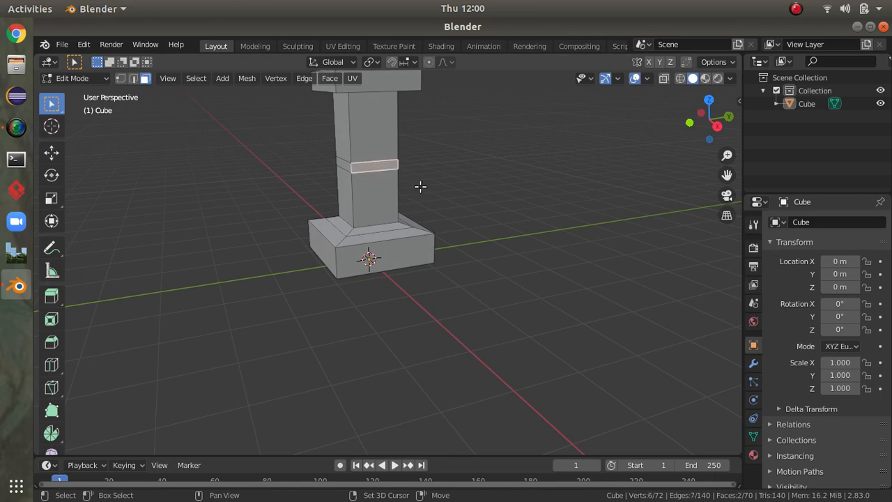
pyautogui.moveTo(436, 189); pyautogui.dragTo(616, 193, button='middle')
pyautogui.keyDown('shift'); pyautogui.click(408, 172); pyautogui.keyUp('shift')
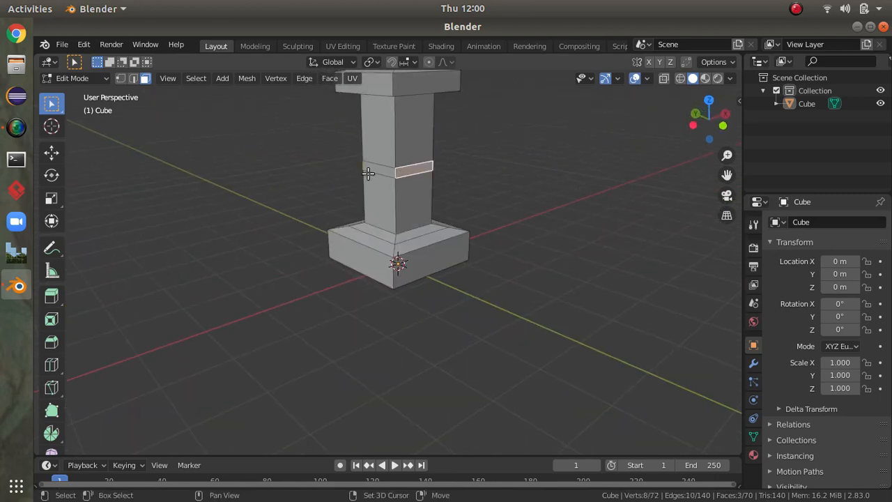
pyautogui.keyDown('shift'); pyautogui.click(377, 170); pyautogui.keyUp('shift')
pyautogui.moveTo(508, 196); pyautogui.dragTo(494, 207, button='middle')
pyautogui.scroll(-2, 494, 207)
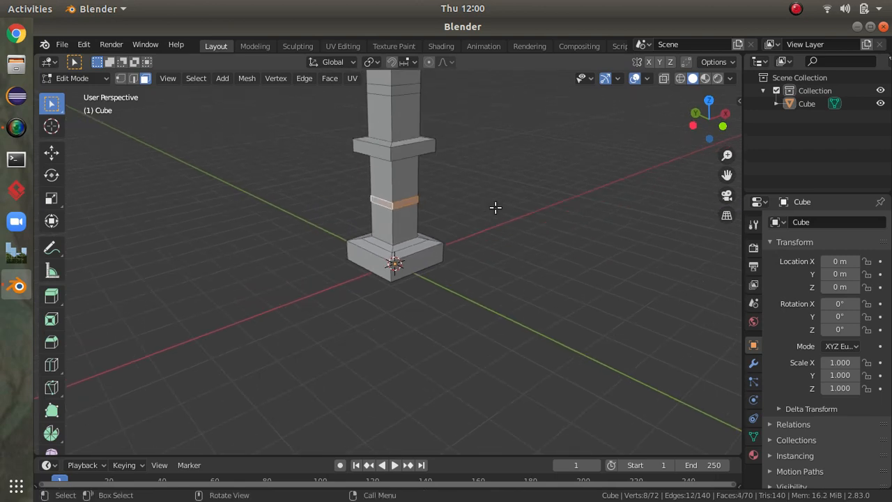
# Step: Try to scale the lower column's band faces directly, and undo the scaling
pyautogui.press('s')
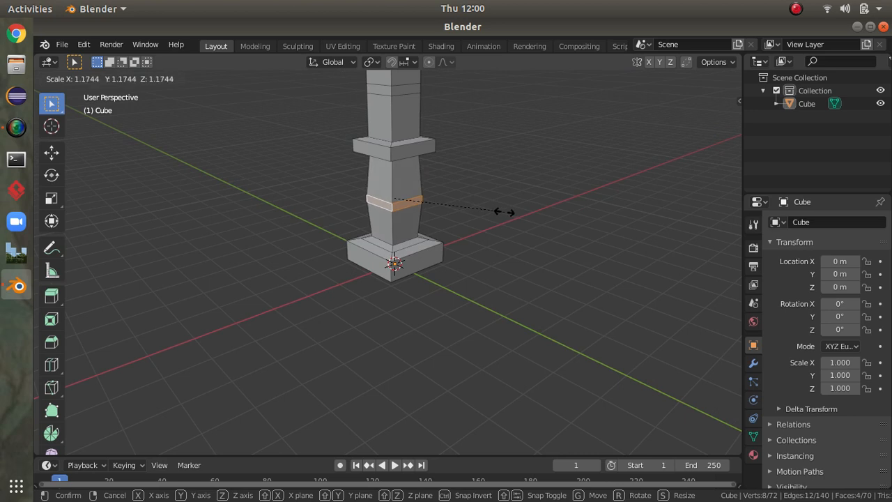
pyautogui.click(481, 202)
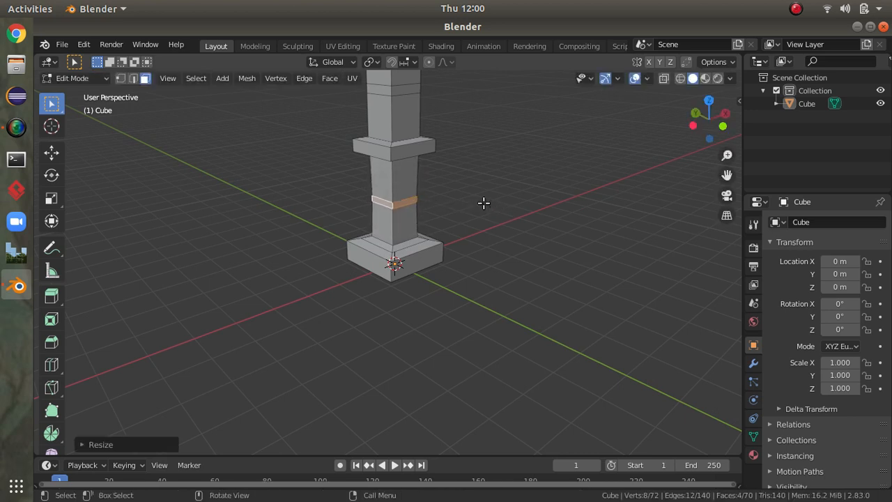
pyautogui.hotkey('ctrl', 'z')
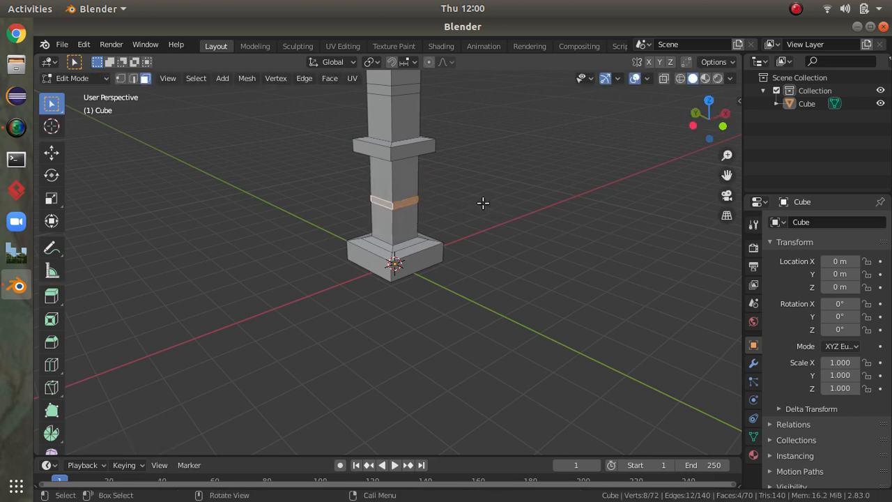
# Step: Extrude the lower column's band faces and scale them inward to about 0.68 to form a groove
pyautogui.press('e')
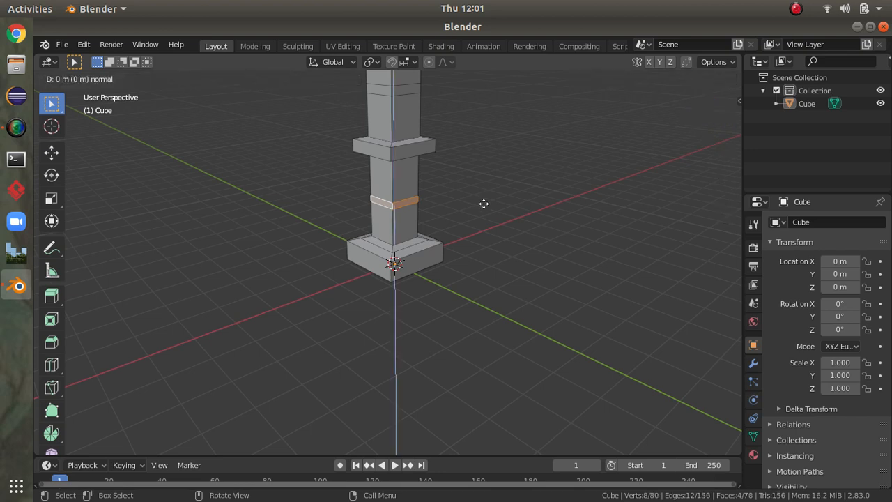
pyautogui.click(484, 202)
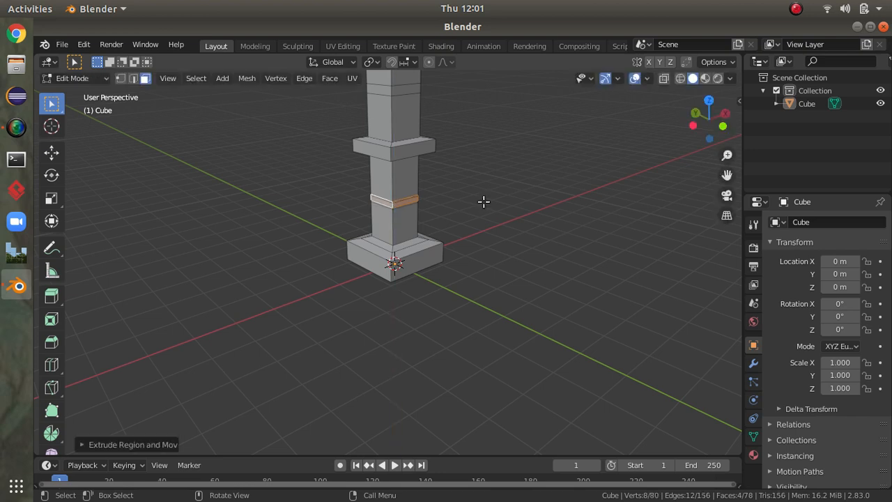
pyautogui.press('s')
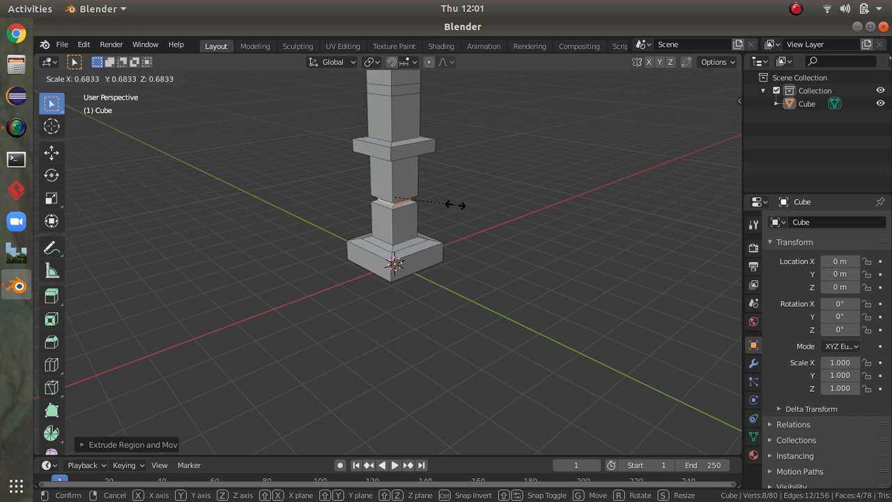
pyautogui.click(458, 204)
# Step: Add the four faces of the upper column's narrow band to the current selection of lower groove faces
pyautogui.moveTo(501, 231); pyautogui.dragTo(438, 209, button='middle')
pyautogui.scroll(-4, 413, 224)
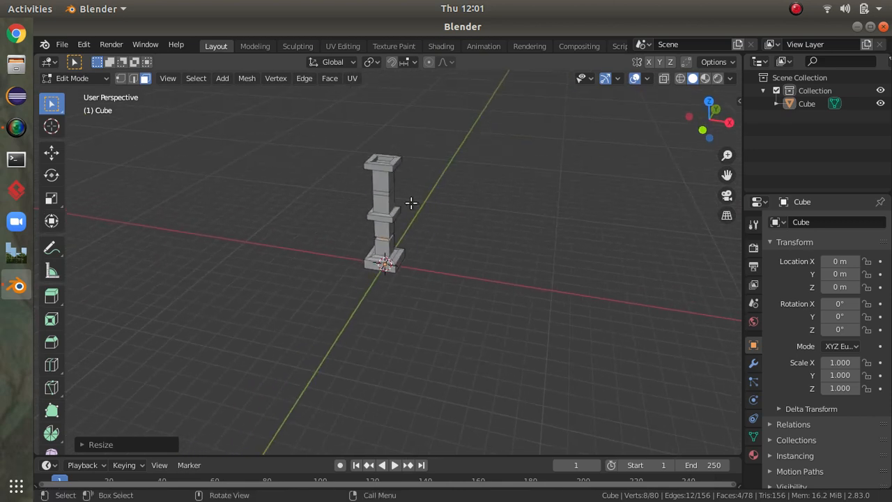
pyautogui.scroll(3, 411, 202)
pyautogui.keyDown('shift'); pyautogui.moveTo(451, 179); pyautogui.dragTo(499, 214, button='middle'); pyautogui.keyUp('shift')
pyautogui.scroll(3, 474, 219)
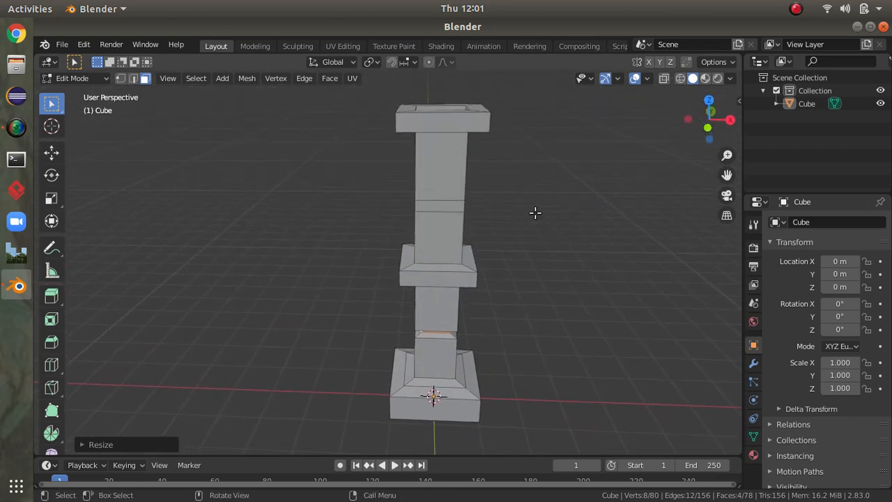
pyautogui.keyDown('alt'); pyautogui.keyDown('shift'); pyautogui.click(448, 203); pyautogui.keyUp('shift'); pyautogui.keyUp('alt')
pyautogui.moveTo(522, 218); pyautogui.dragTo(378, 232, button='middle')
pyautogui.keyDown('shift'); pyautogui.click(318, 213); pyautogui.keyUp('shift')
pyautogui.moveTo(478, 213); pyautogui.dragTo(339, 177, button='middle')
pyautogui.keyDown('shift'); pyautogui.click(338, 177); pyautogui.keyUp('shift')
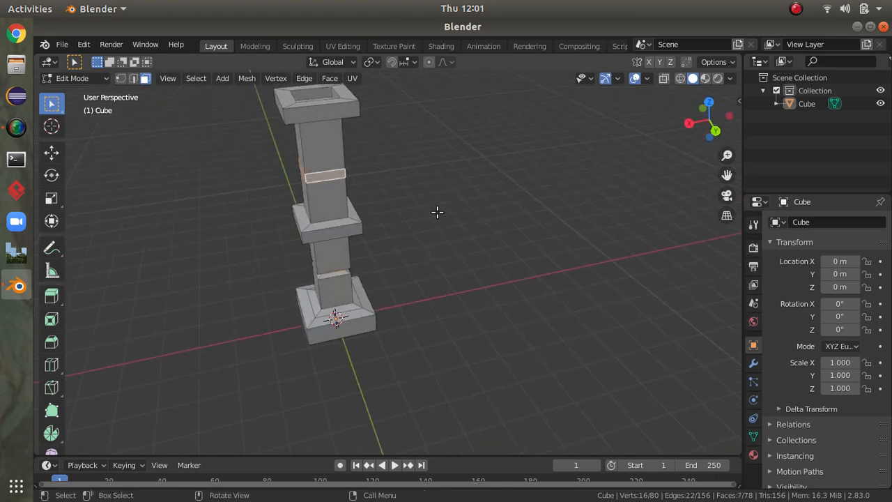
pyautogui.moveTo(437, 212)
pyautogui.mouseDown(button='middle')
pyautogui.moveTo(374, 225)
pyautogui.moveTo(295, 221)
pyautogui.moveTo(432, 218)
pyautogui.mouseUp(button='middle')
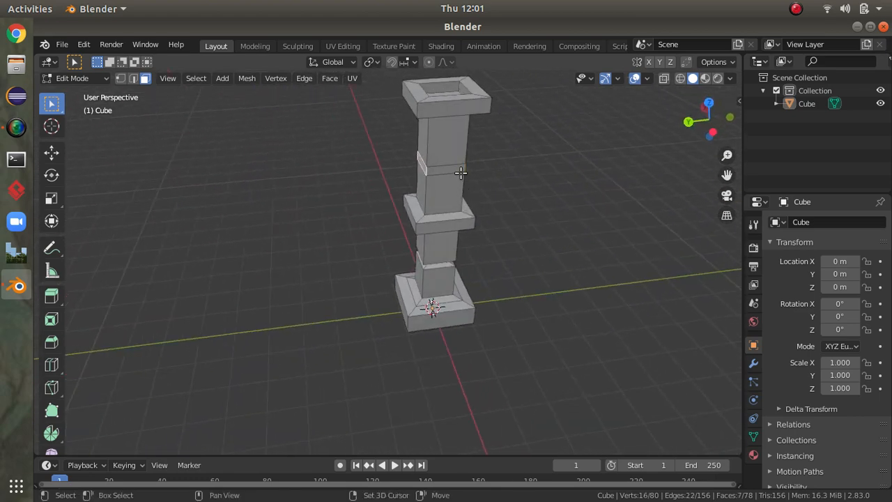
pyautogui.keyDown('shift'); pyautogui.click(457, 169); pyautogui.keyUp('shift')
pyautogui.moveTo(485, 200); pyautogui.dragTo(543, 195, button='middle')
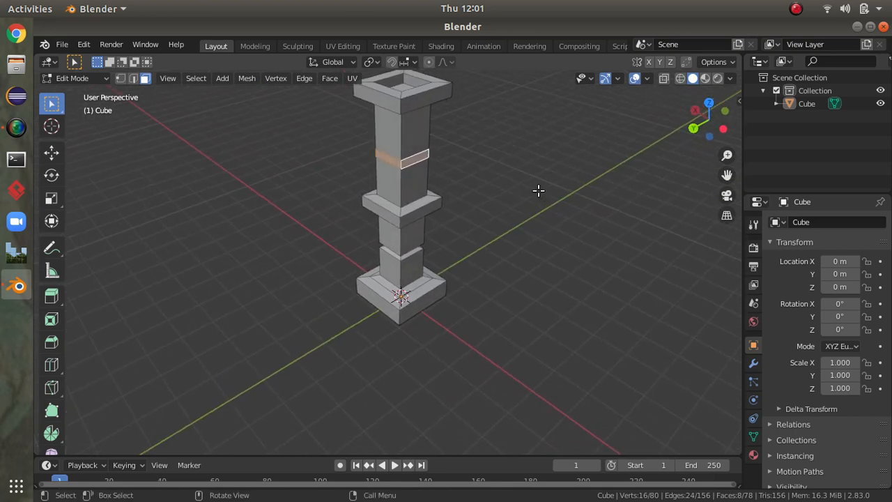
# Step: Try to extrude both selected bands together and scale them inward to about 0.82
pyautogui.press('e')
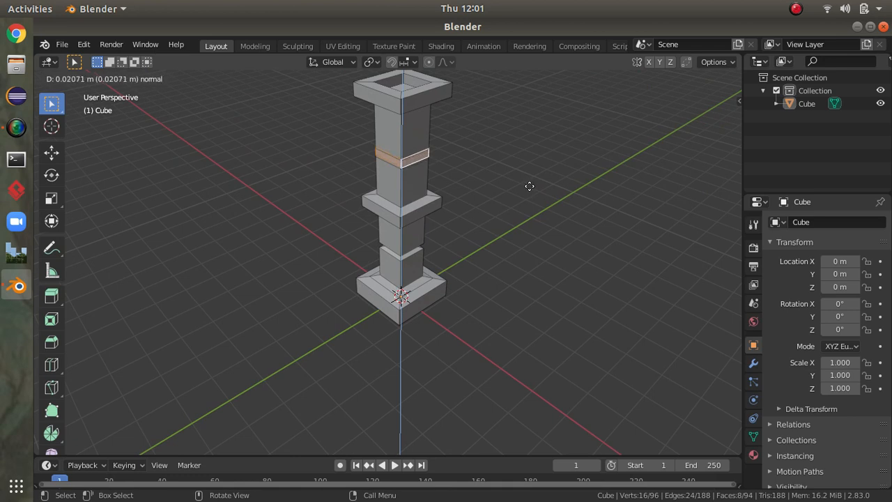
pyautogui.click(530, 186)
pyautogui.press('s')
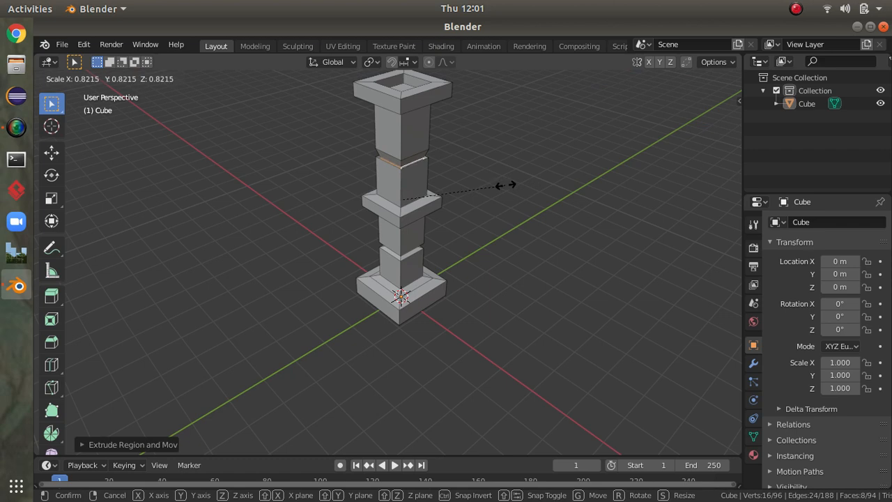
pyautogui.click(510, 189)
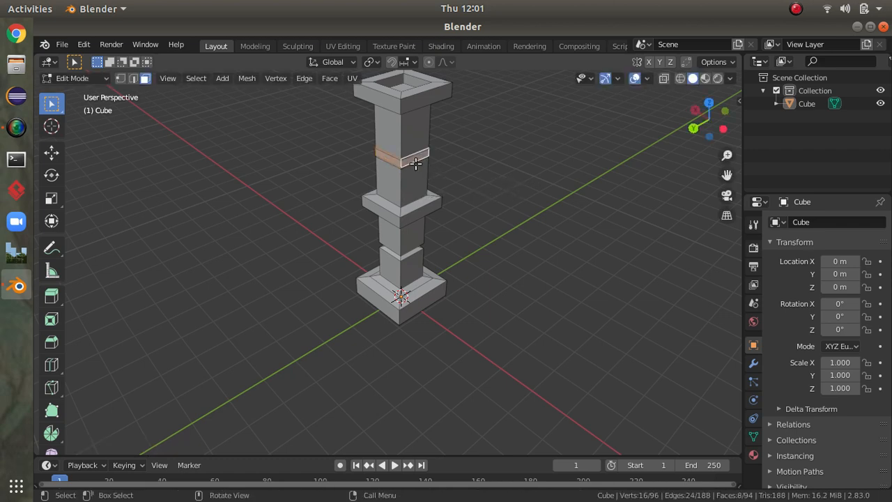
# Step: Try to scale the selected band faces directly, and extrude and scale them again
pyautogui.press('s')
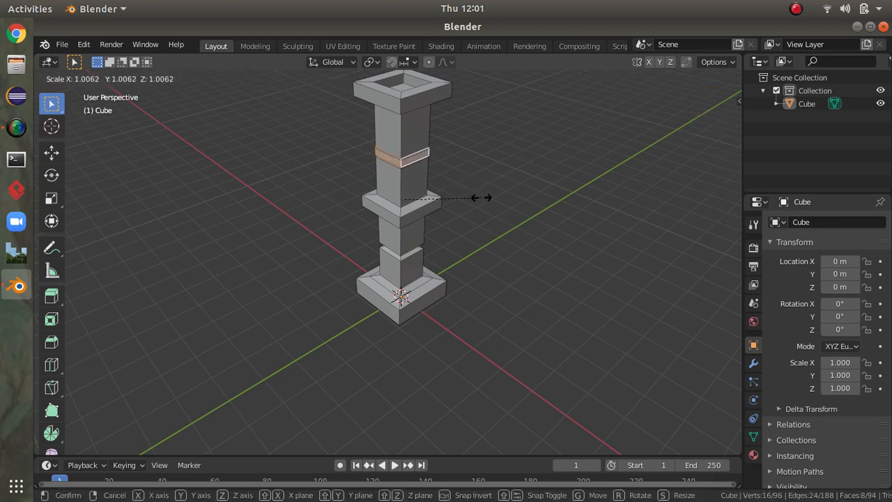
pyautogui.click(481, 197)
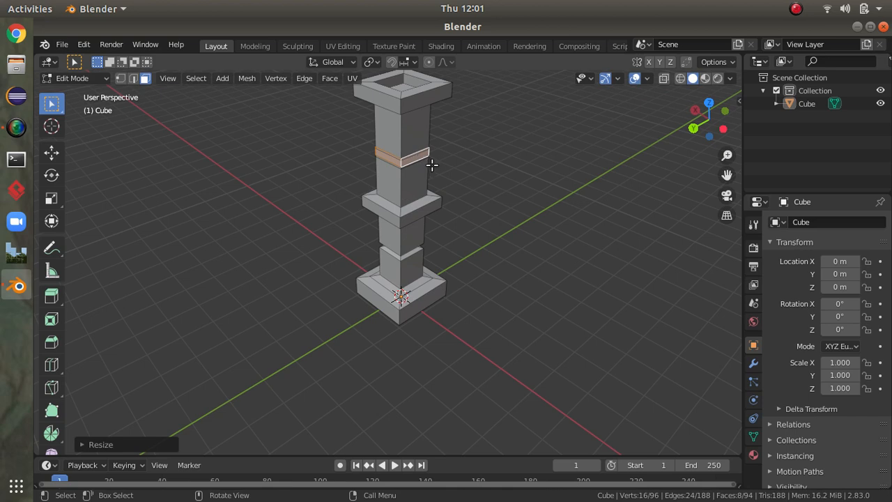
pyautogui.press('e')
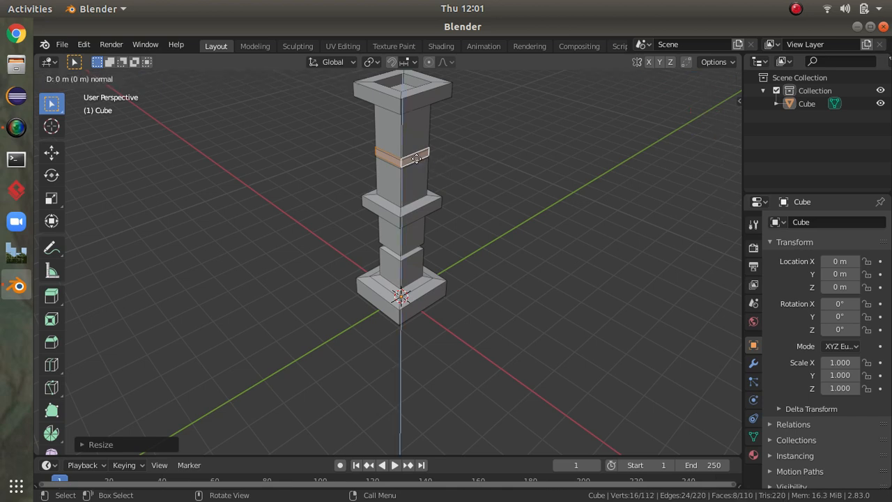
pyautogui.click(417, 159)
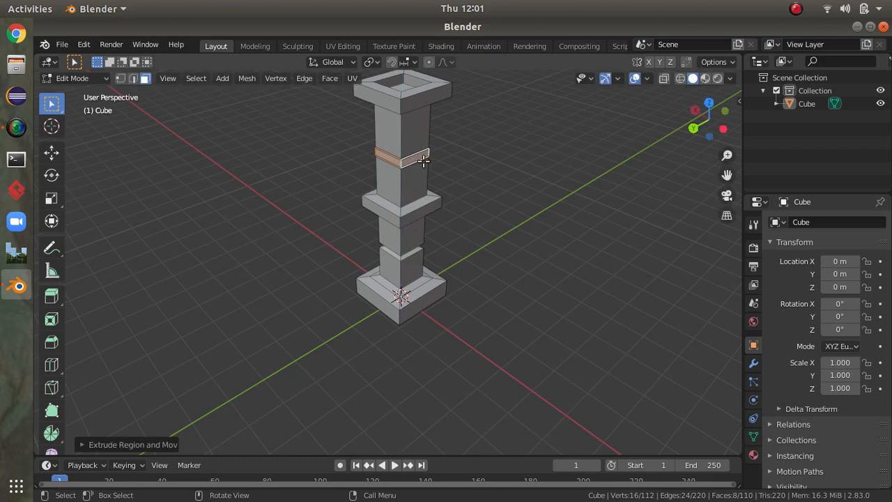
pyautogui.press('s')
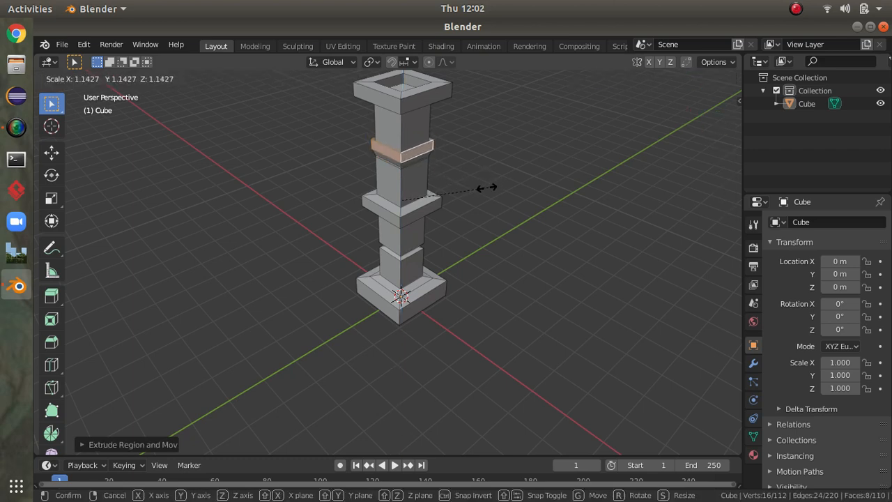
pyautogui.click(472, 193)
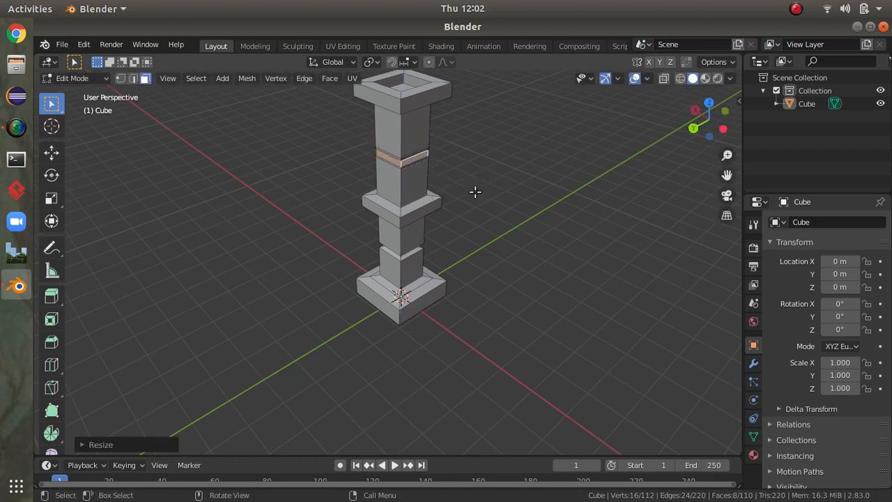
pyautogui.click(795, 9)
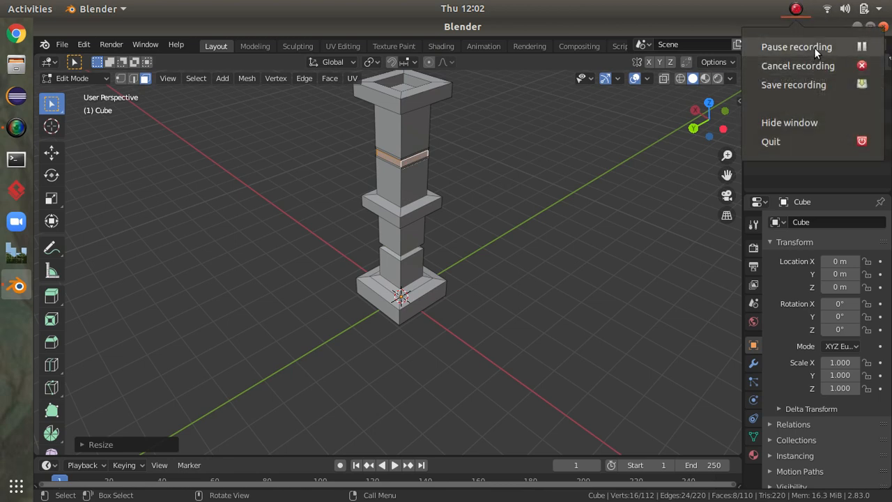
pyautogui.click(814, 44)
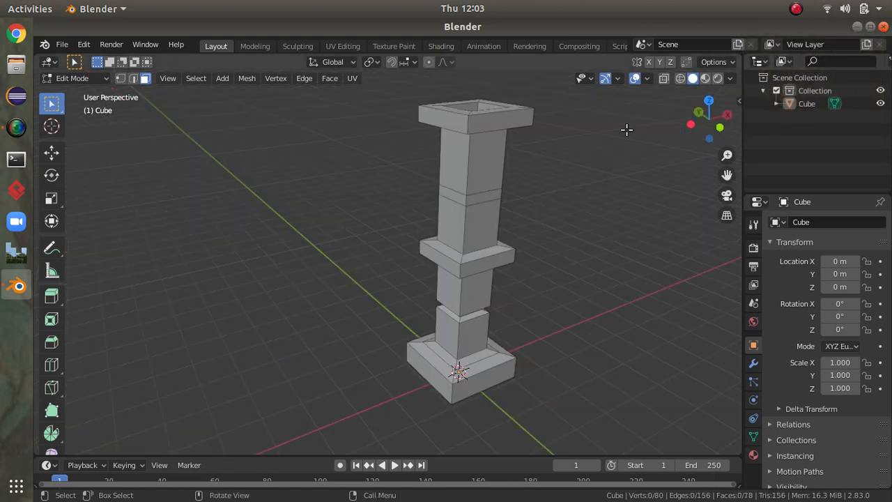
# Step: Select only the four faces of the narrow band around the upper column
pyautogui.keyDown('shift'); pyautogui.click(492, 196); pyautogui.keyUp('shift')
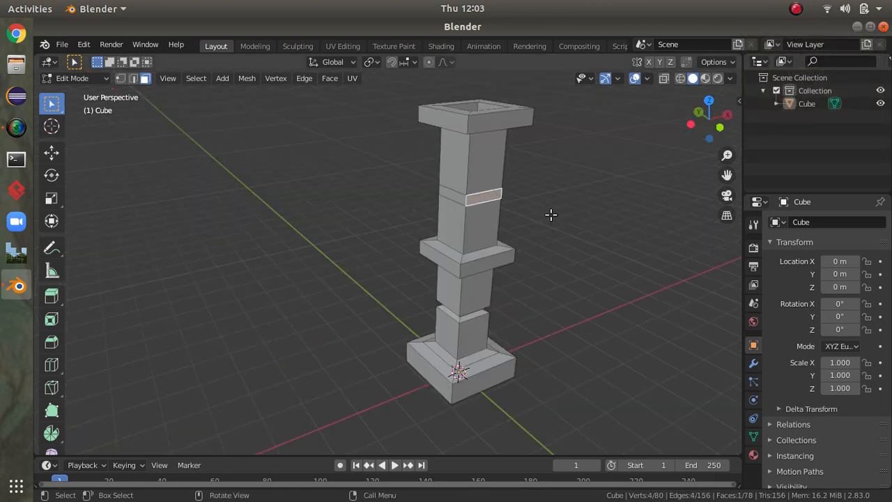
pyautogui.moveTo(550, 213); pyautogui.dragTo(291, 221, button='middle')
pyautogui.keyDown('shift'); pyautogui.click(337, 236); pyautogui.keyUp('shift')
pyautogui.keyDown('shift'); pyautogui.click(317, 182); pyautogui.keyUp('shift')
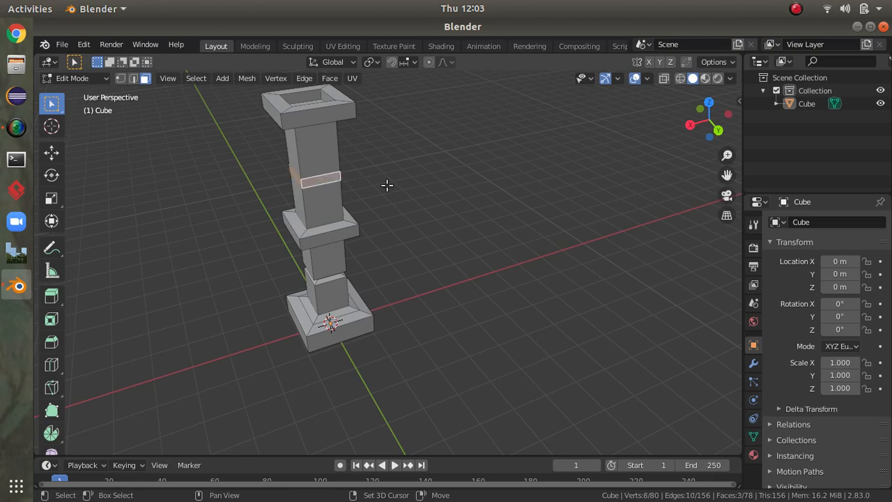
pyautogui.moveTo(370, 185); pyautogui.dragTo(410, 190, button='middle')
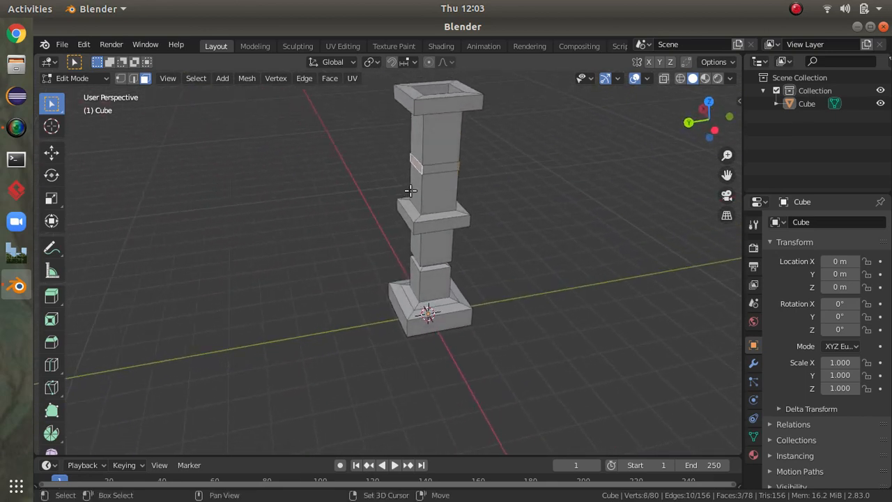
pyautogui.keyDown('shift'); pyautogui.click(450, 167); pyautogui.keyUp('shift')
pyautogui.moveTo(473, 176); pyautogui.dragTo(546, 169, button='middle')
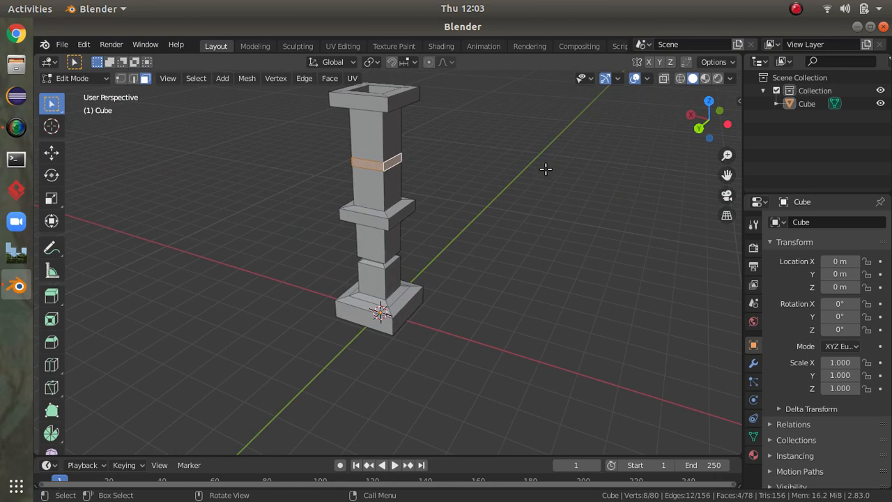
# Step: Extrude the upper column's band faces in place and scale them inward to form a groove
pyautogui.press('e')
pyautogui.click(412, 161)
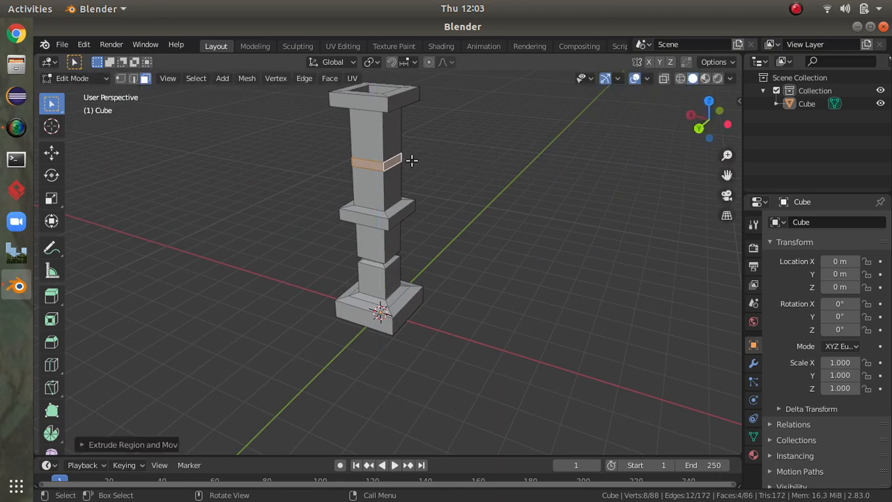
pyautogui.press('s')
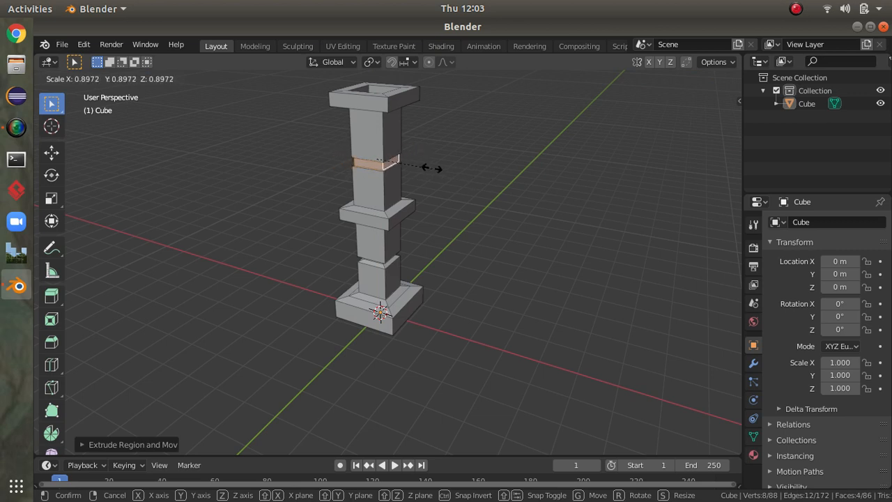
pyautogui.click(423, 165)
pyautogui.moveTo(496, 181)
pyautogui.mouseDown(button='middle')
pyautogui.moveTo(451, 207)
pyautogui.moveTo(491, 177)
pyautogui.mouseUp(button='middle')
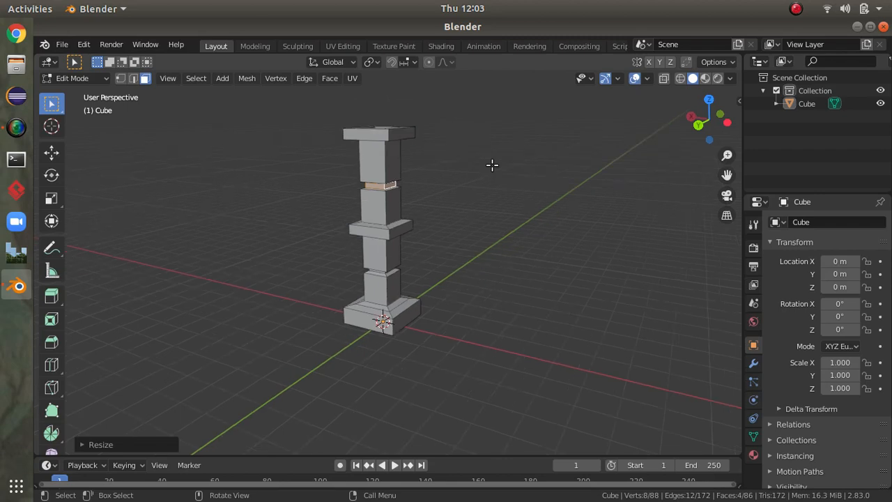
pyautogui.moveTo(490, 166)
pyautogui.mouseDown(button='middle')
pyautogui.moveTo(482, 183)
pyautogui.moveTo(481, 175)
pyautogui.mouseUp(button='middle')
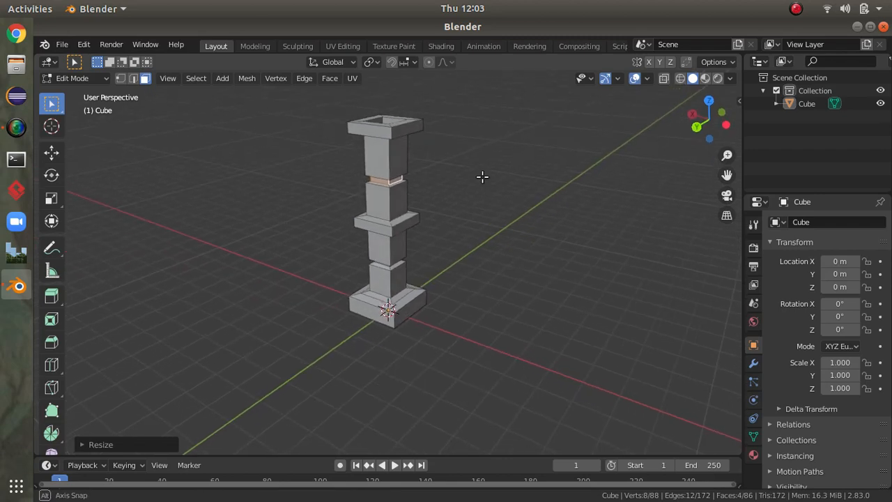
# Step: Leave mesh editing of the pillar and return to Object Mode
pyautogui.click(95, 75)
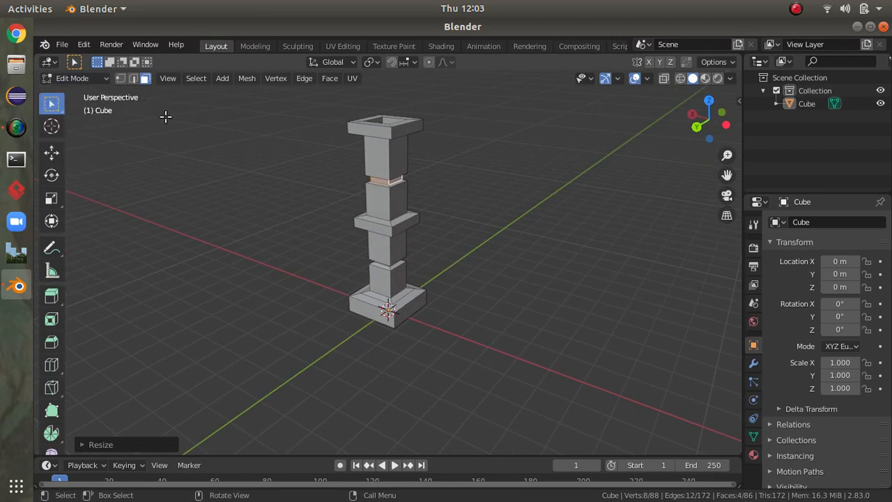
pyautogui.click(105, 75)
pyautogui.press('Tab')
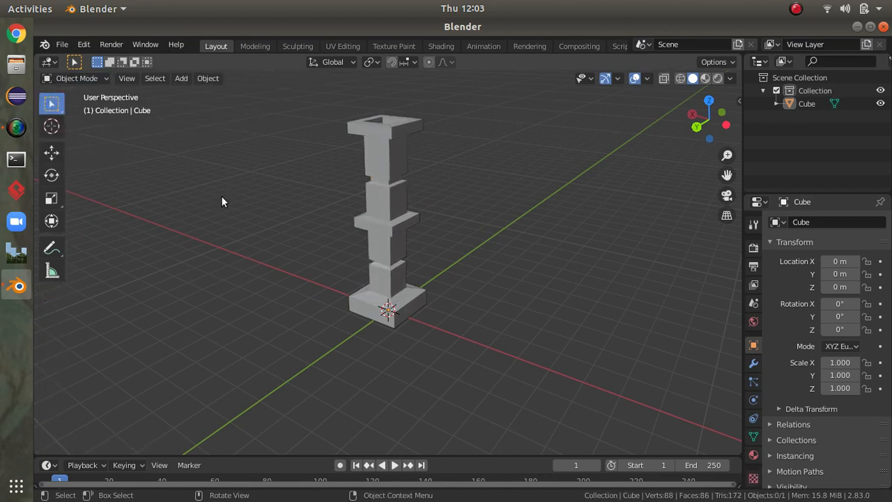
pyautogui.press('Tab')
pyautogui.press('Tab')
pyautogui.press('Tab')
pyautogui.press('Tab')
pyautogui.press('shift')
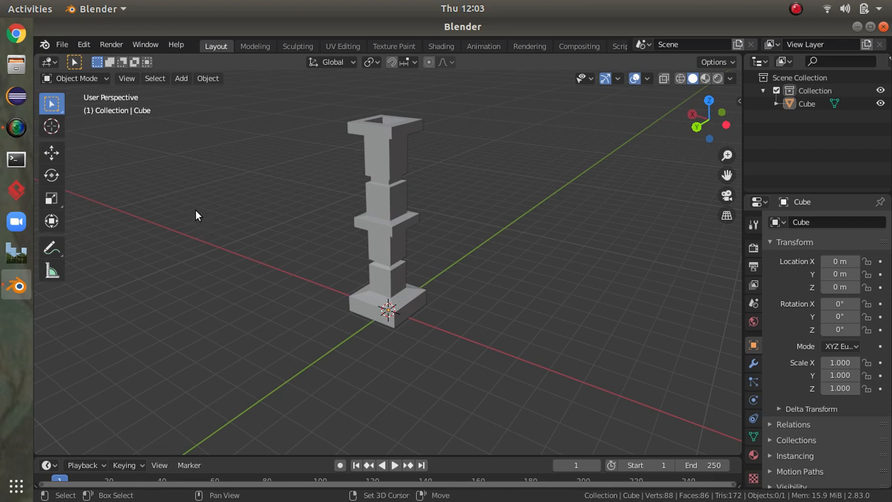
# Step: Add a cylinder mesh to the scene
pyautogui.hotkey('shift', 'a')
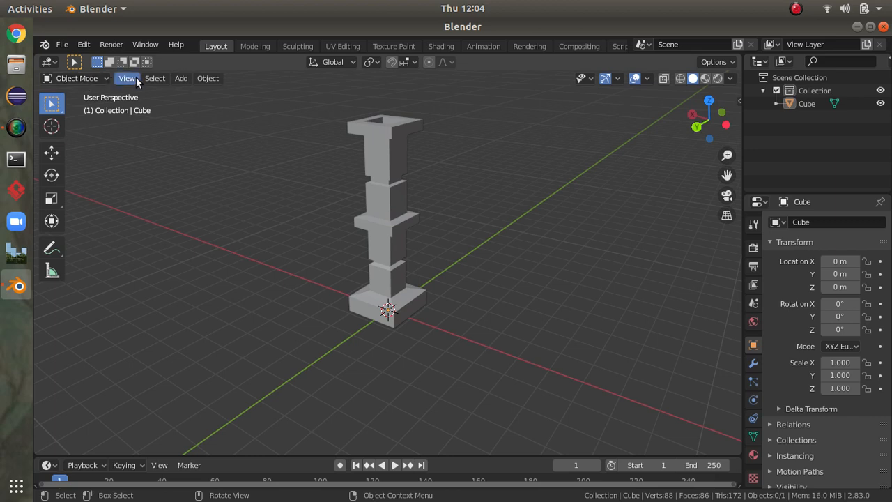
pyautogui.click(181, 83)
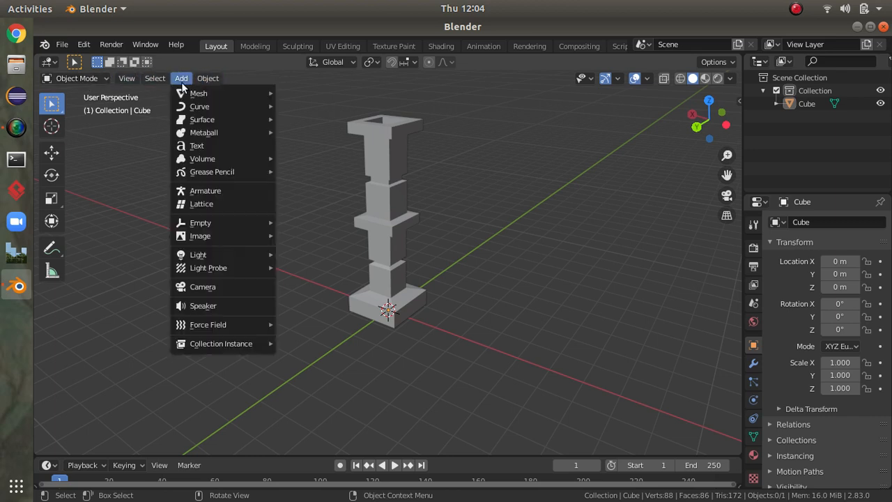
pyautogui.moveTo(195, 97)
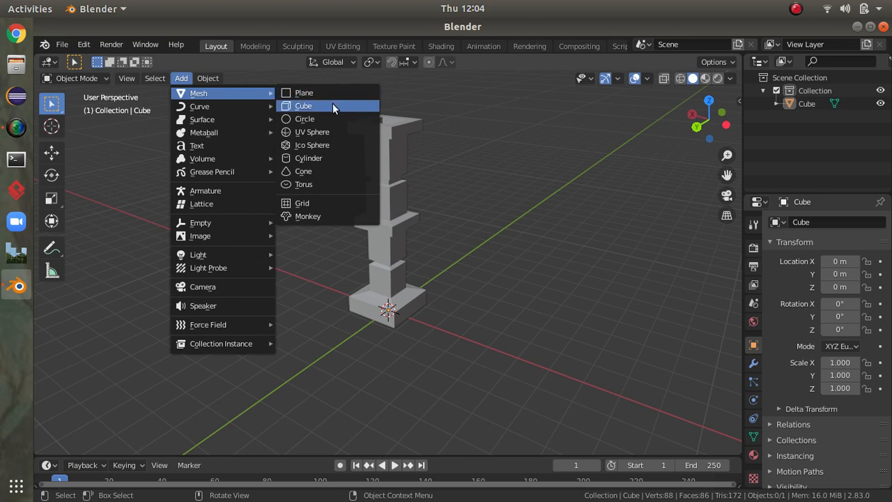
pyautogui.click(300, 159)
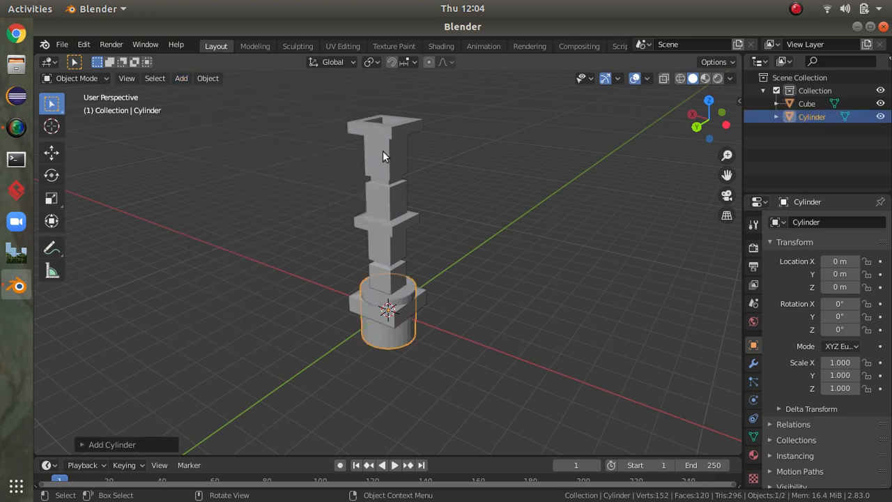
# Step: Select the cylinder and move it straight up along Z to about 7.67 m, onto the pillar's top cap
pyautogui.click(409, 294)
pyautogui.click(405, 330)
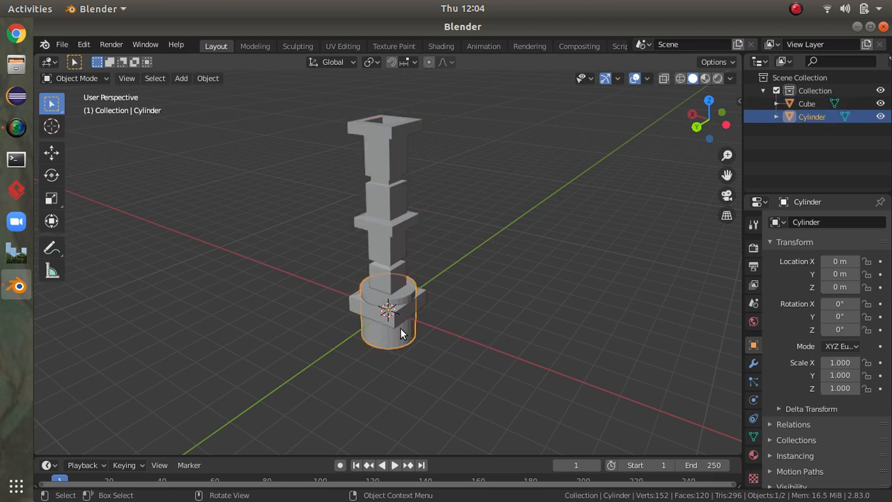
pyautogui.click(53, 152)
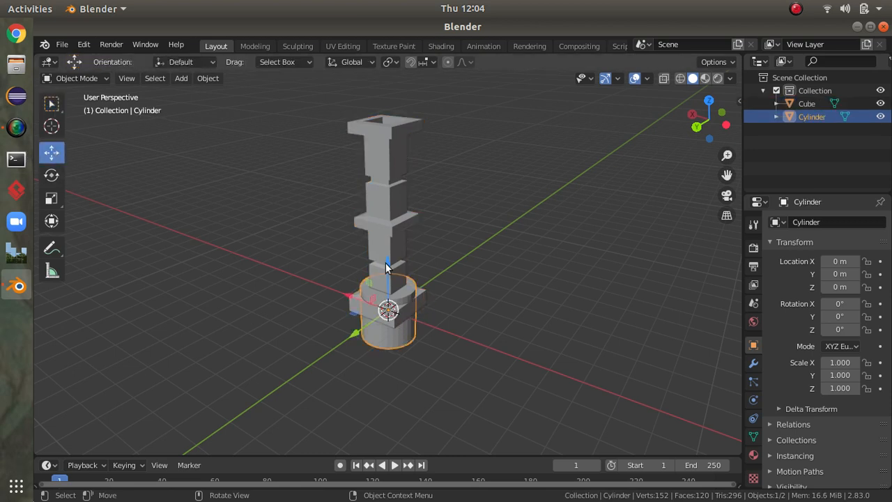
pyautogui.moveTo(386, 268); pyautogui.dragTo(397, 413)
pyautogui.scroll(-3, 458, 366)
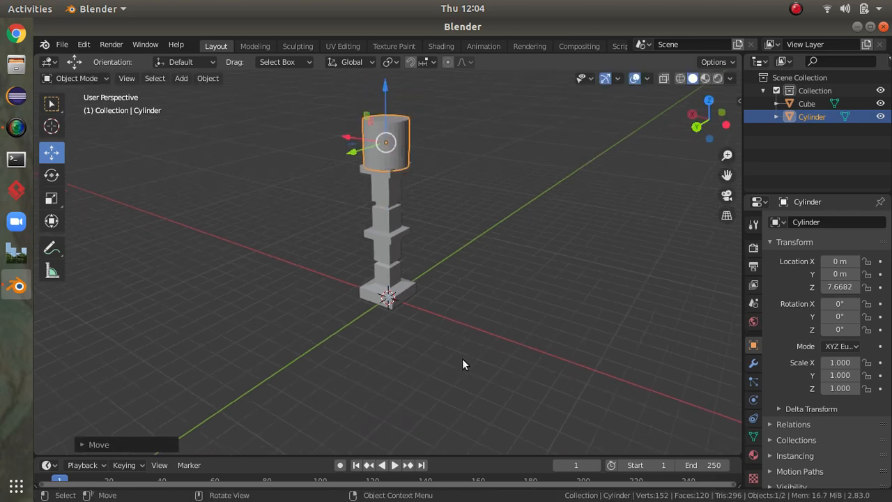
pyautogui.keyDown('shift'); pyautogui.moveTo(443, 222); pyautogui.dragTo(444, 263, button='middle'); pyautogui.keyUp('shift')
pyautogui.scroll(5, 448, 265)
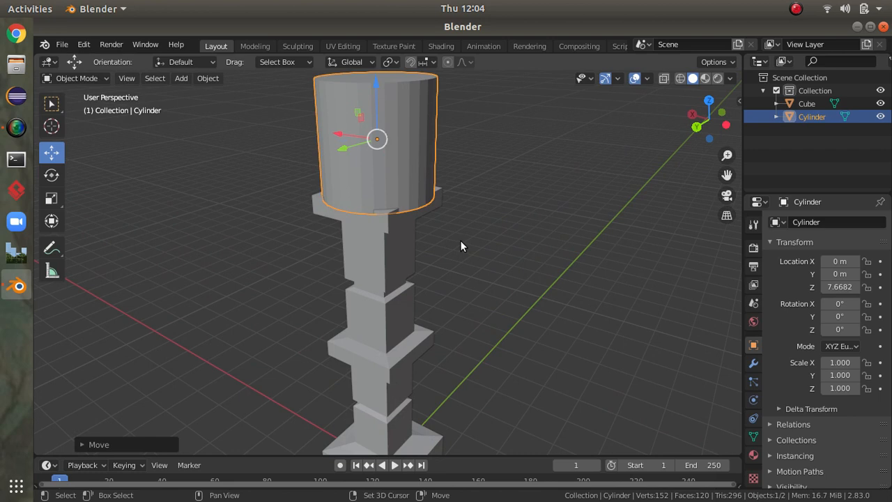
# Step: Scale the cylinder down uniformly to about 0.334 so it is narrower than the pillar's top cap
pyautogui.scroll(-2, 460, 239)
pyautogui.keyDown('shift'); pyautogui.moveTo(461, 238); pyautogui.dragTo(461, 247, button='middle'); pyautogui.keyUp('shift')
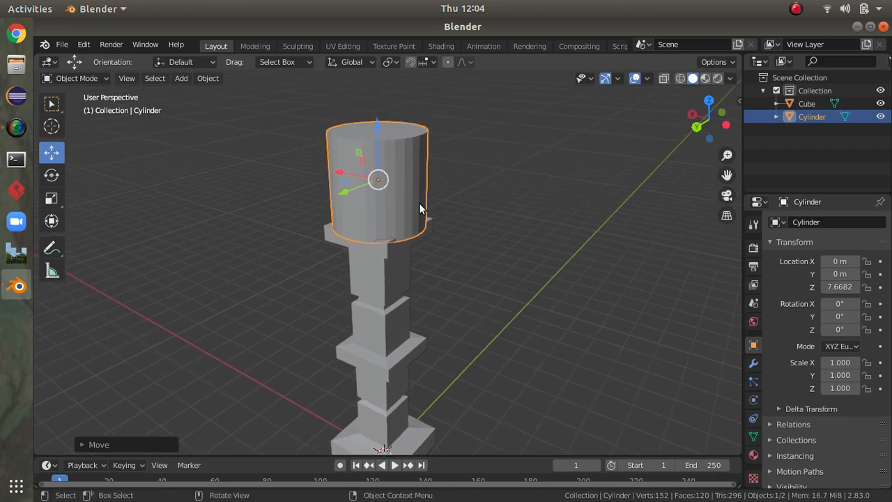
pyautogui.press('s')
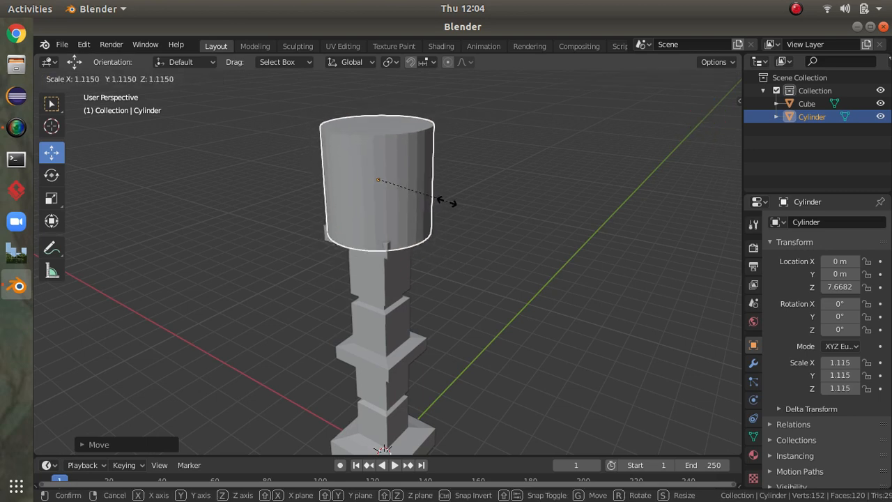
pyautogui.click(394, 177)
# Step: Lower the cylinder into the cap's recess and centre it at about X 0.05 m, Z 7.00 m
pyautogui.moveTo(382, 139); pyautogui.dragTo(380, 168)
pyautogui.moveTo(348, 202); pyautogui.dragTo(342, 202)
pyautogui.moveTo(375, 154); pyautogui.dragTo(375, 159)
pyautogui.moveTo(535, 199); pyautogui.dragTo(418, 213, button='middle')
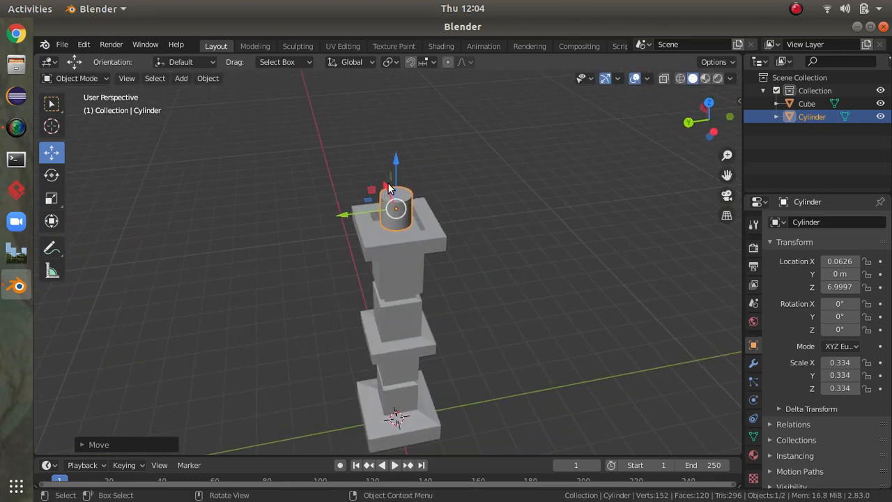
pyautogui.moveTo(388, 188); pyautogui.dragTo(386, 191)
pyautogui.moveTo(521, 267); pyautogui.dragTo(583, 242, button='middle')
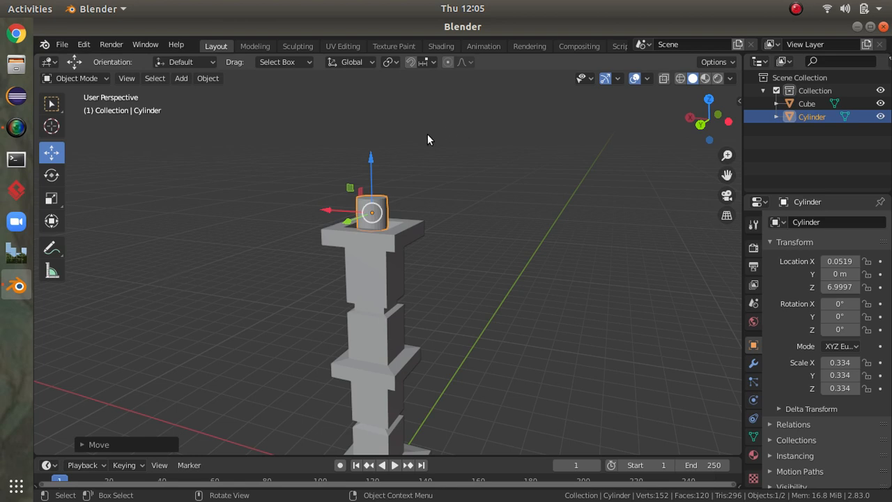
# Step: Stretch the cylinder along Z to a scale of about 1.02 and raise it to about Z 7.69 m
pyautogui.press('s')
pyautogui.press('z')
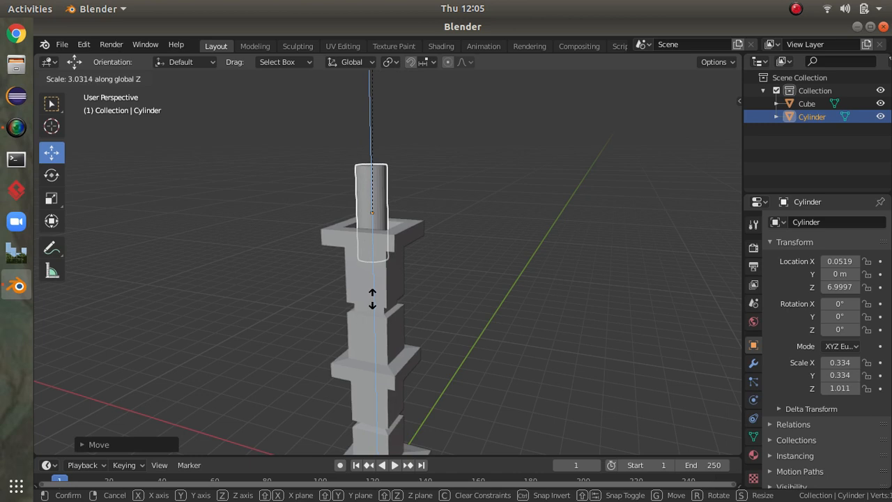
pyautogui.click(372, 298)
pyautogui.press('z')
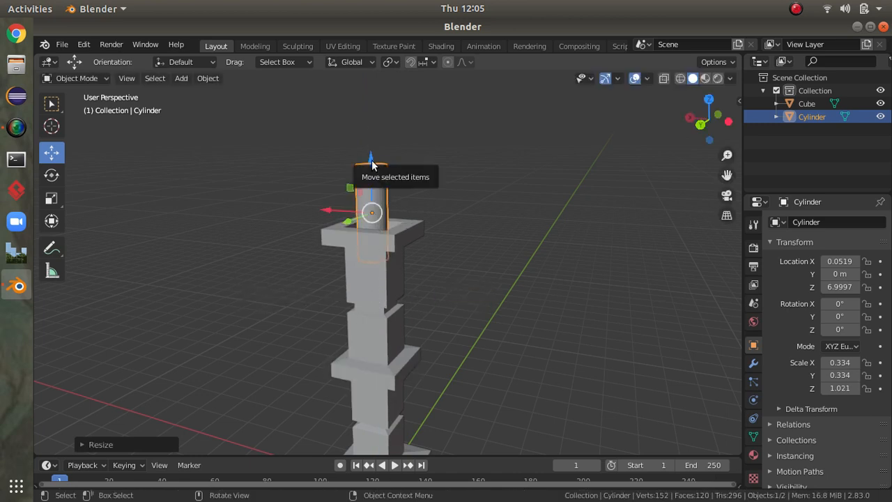
pyautogui.moveTo(370, 164); pyautogui.dragTo(377, 127)
# Step: Select the pillar together with the cylinder and join them into one object
pyautogui.moveTo(513, 186)
pyautogui.mouseDown(button='middle')
pyautogui.moveTo(390, 205)
pyautogui.moveTo(535, 210)
pyautogui.moveTo(560, 175)
pyautogui.moveTo(514, 186)
pyautogui.moveTo(522, 183)
pyautogui.mouseUp(button='middle')
pyautogui.scroll(-2, 543, 174)
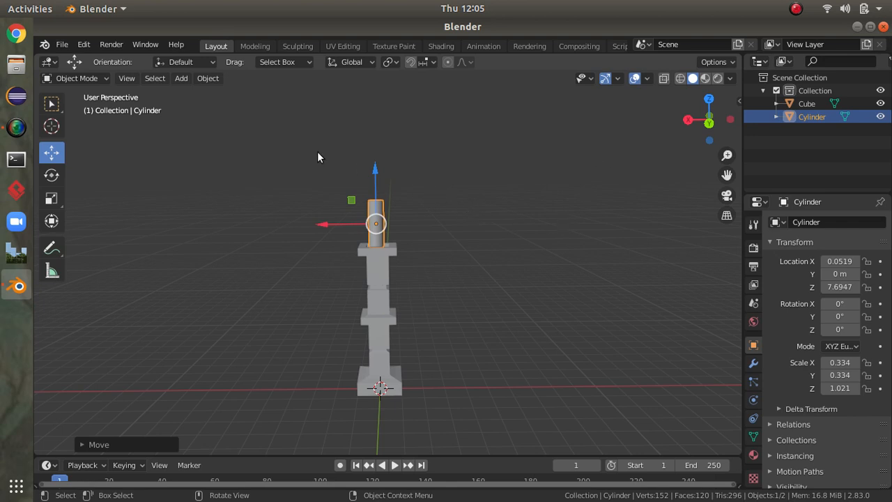
pyautogui.moveTo(308, 153); pyautogui.dragTo(429, 410)
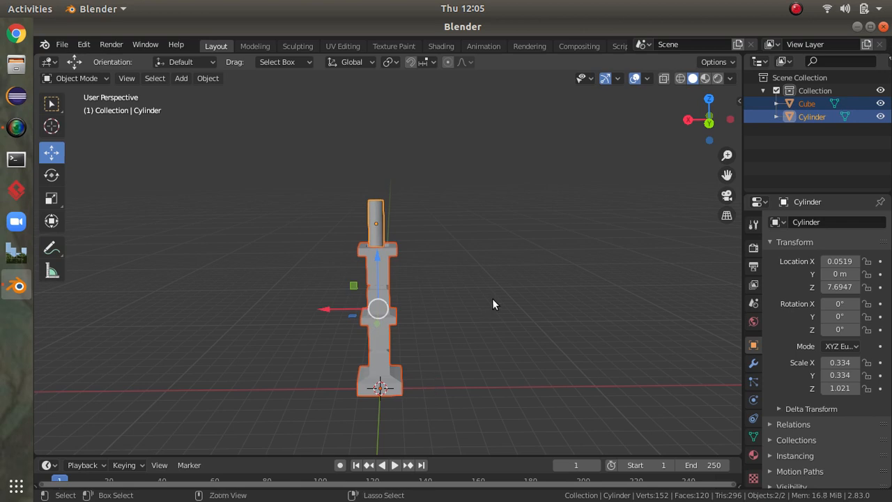
pyautogui.hotkey('ctrl', 'j')
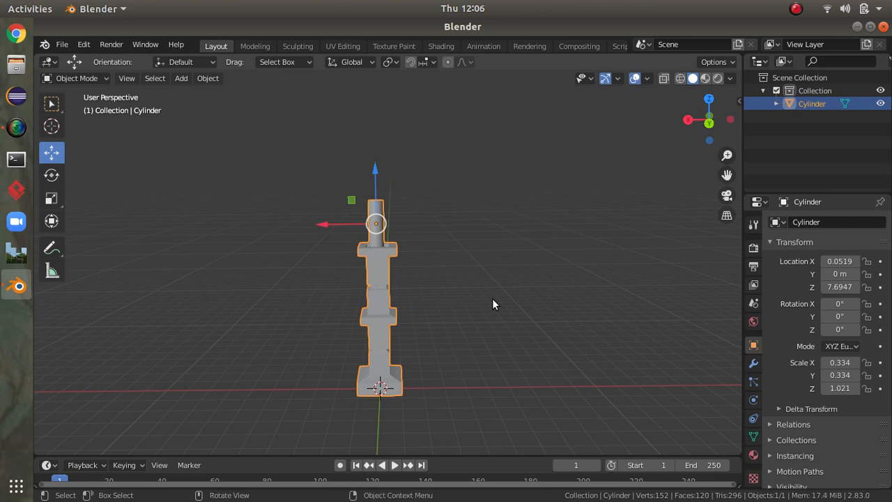
# Step: Rename the joined object as candlestick
pyautogui.doubleClick(818, 102)
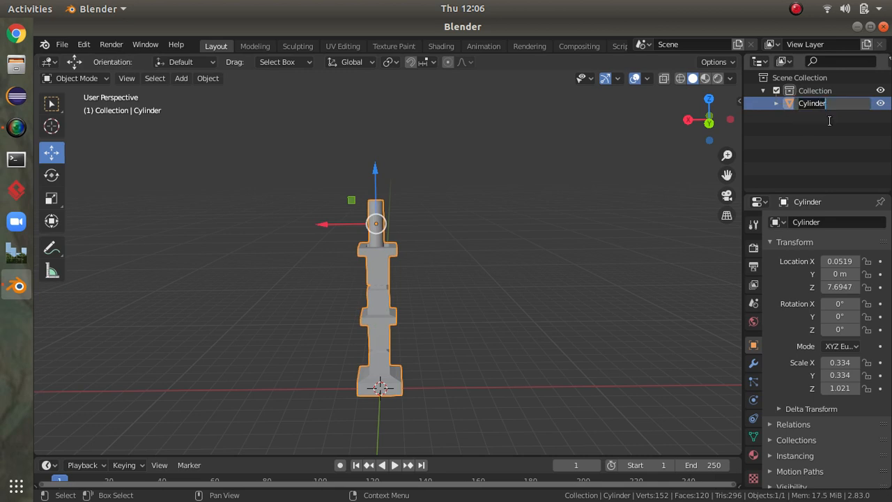
pyautogui.press('BackSpace')
pyautogui.write('candlestick')
pyautogui.press('Return')
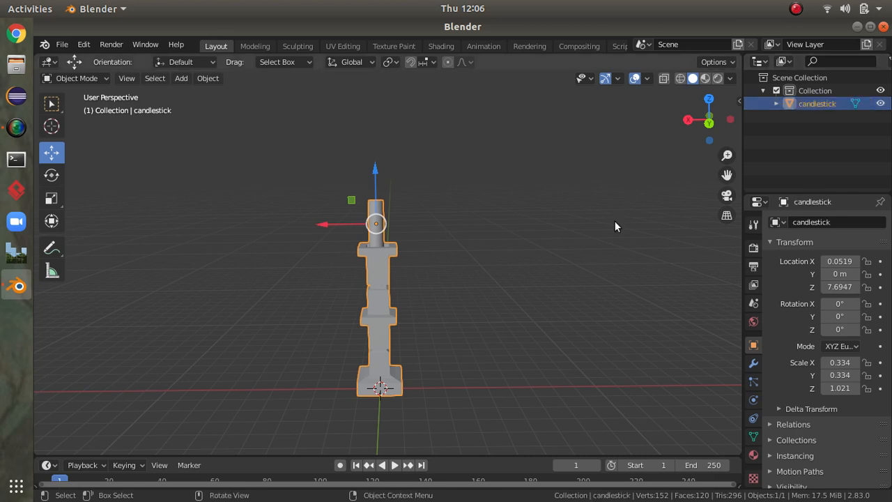
# Step: Duplicate the candlestick and place the copy along the X axis at about -12.67 m
pyautogui.moveTo(284, 156); pyautogui.dragTo(453, 415)
pyautogui.scroll(-1, 489, 355)
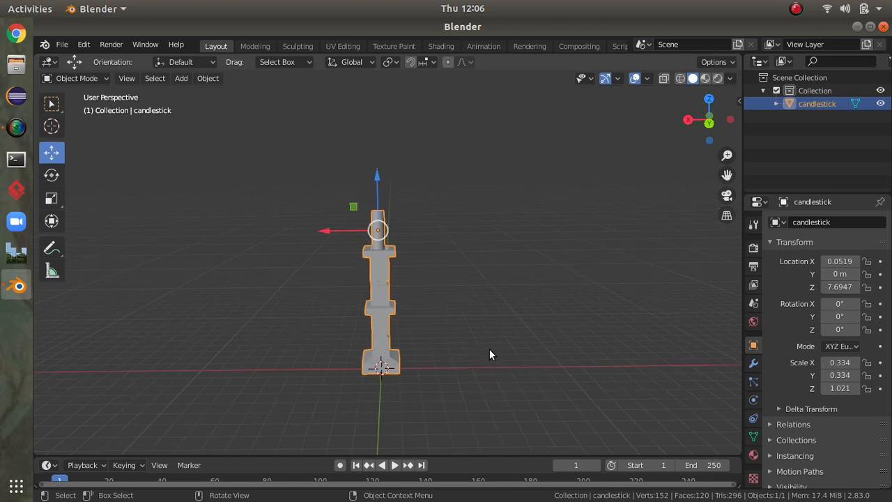
pyautogui.hotkey('shift', 'd')
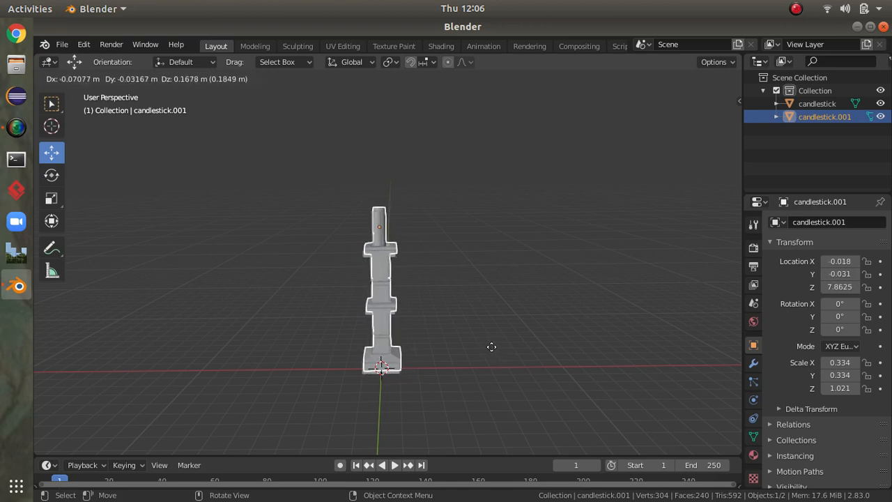
pyautogui.press('x')
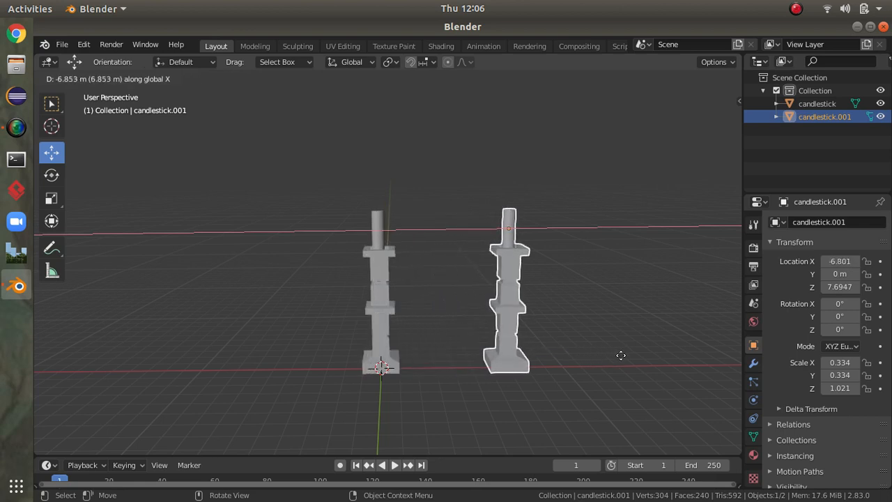
pyautogui.click(731, 354)
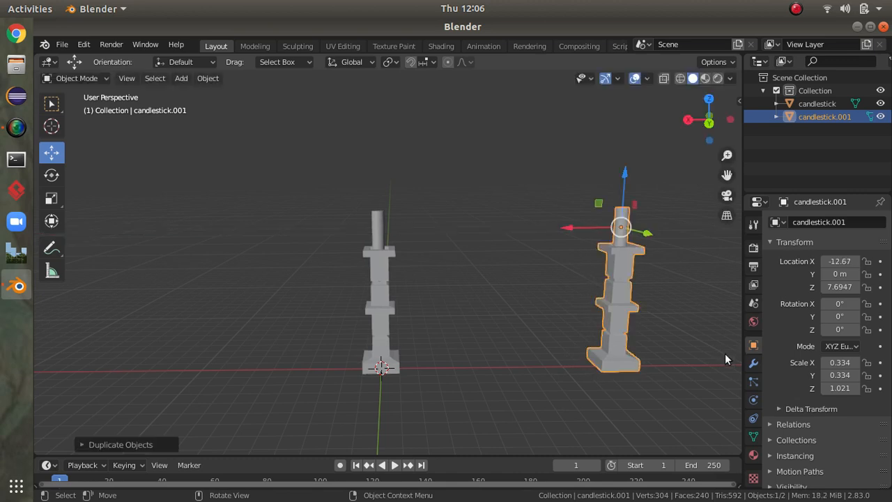
# Step: Space the candlesticks on either side of the origin along X, the original at about 7.25 m and the copy at about -6.53 m
pyautogui.moveTo(532, 365)
pyautogui.mouseDown(button='middle')
pyautogui.moveTo(399, 364)
pyautogui.moveTo(432, 360)
pyautogui.moveTo(534, 374)
pyautogui.mouseUp(button='middle')
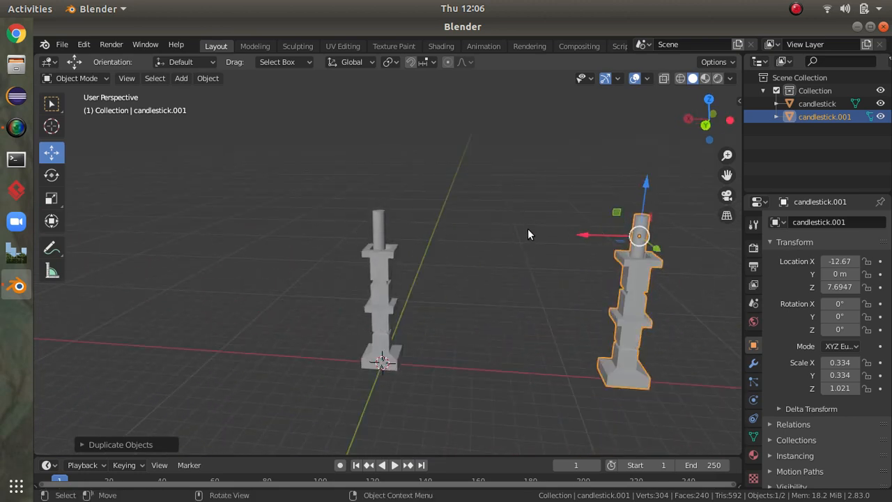
pyautogui.click(375, 295)
pyautogui.moveTo(340, 230); pyautogui.dragTo(224, 208)
pyautogui.click(642, 304)
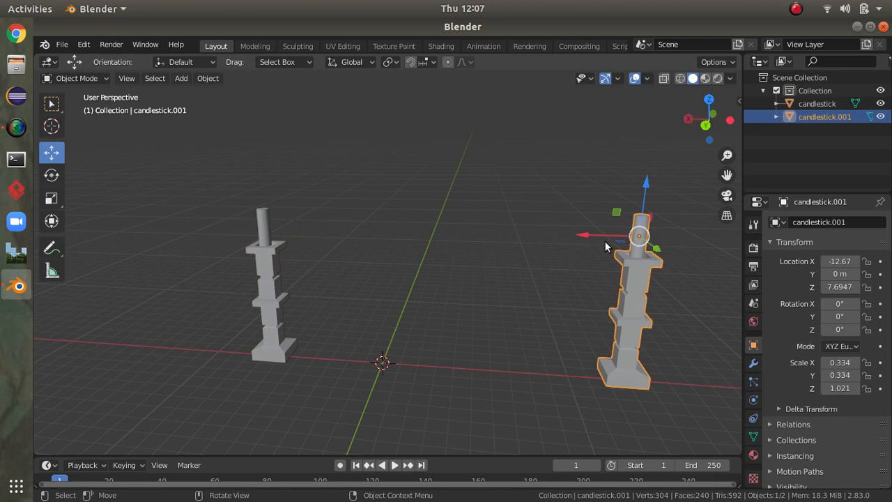
pyautogui.moveTo(607, 243); pyautogui.dragTo(475, 230)
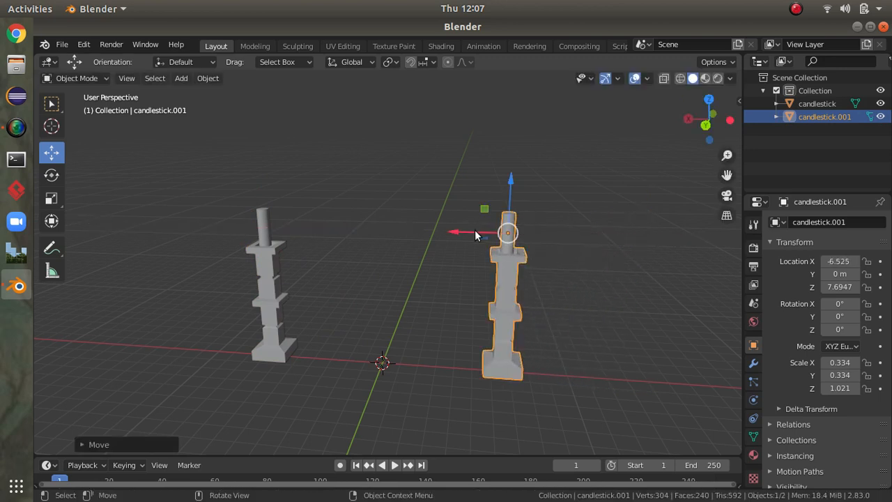
pyautogui.click(261, 251)
pyautogui.moveTo(227, 222); pyautogui.dragTo(213, 227)
# Step: Add a cube mesh at the origin between the two candlesticks
pyautogui.scroll(-3, 471, 291)
pyautogui.moveTo(472, 301); pyautogui.dragTo(504, 292, button='middle')
pyautogui.click(180, 79)
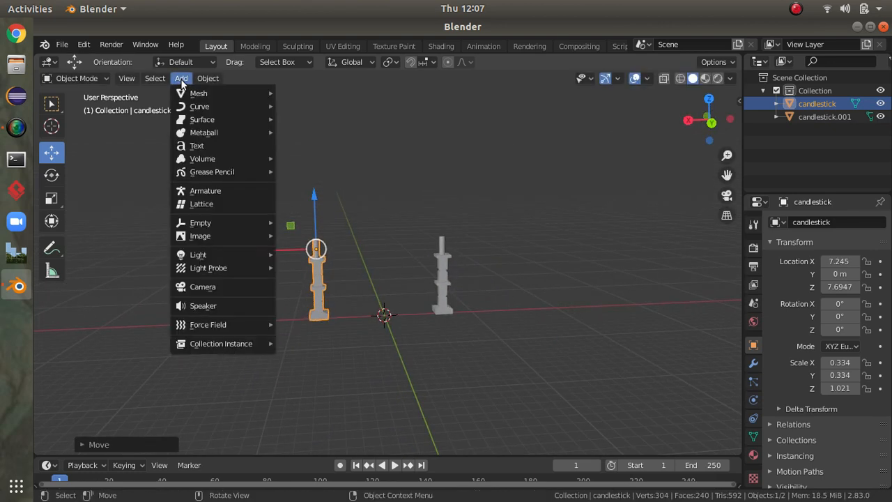
pyautogui.moveTo(210, 94)
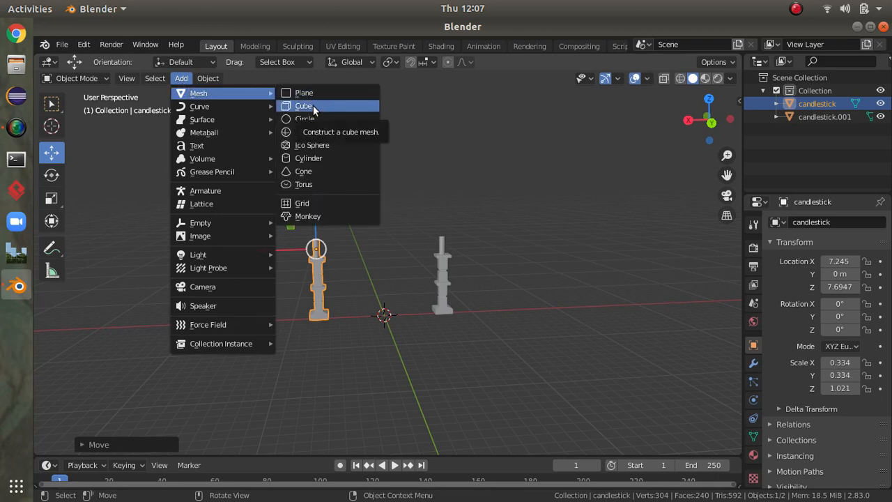
pyautogui.click(313, 105)
pyautogui.moveTo(439, 281); pyautogui.dragTo(412, 287, button='middle')
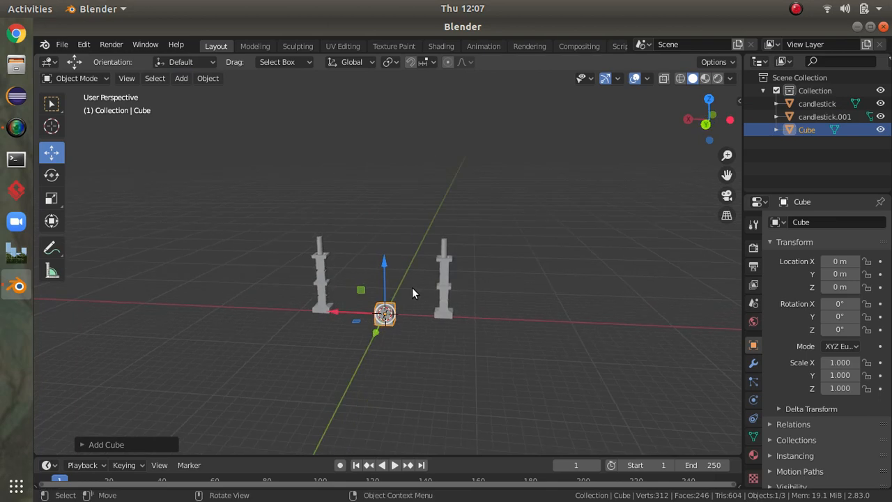
# Step: Scale the cube into a wide slab, about 14.35 along Y and about 17.07 along X
pyautogui.press('s')
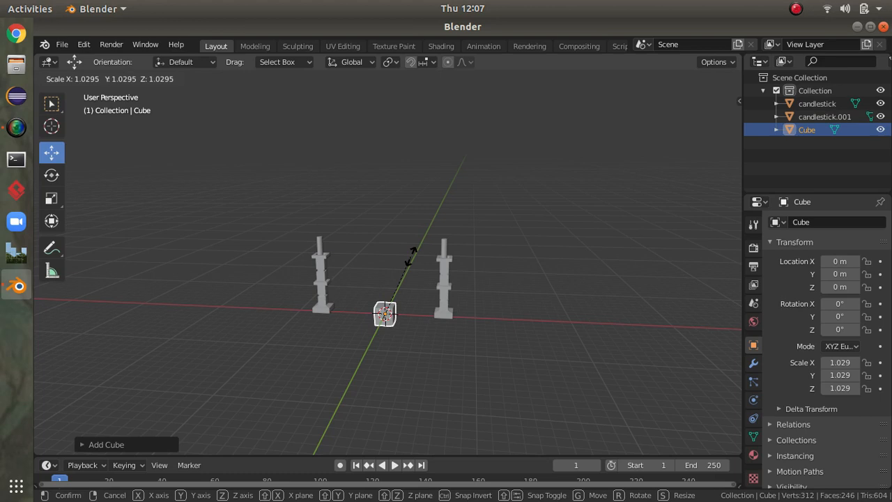
pyautogui.press('y')
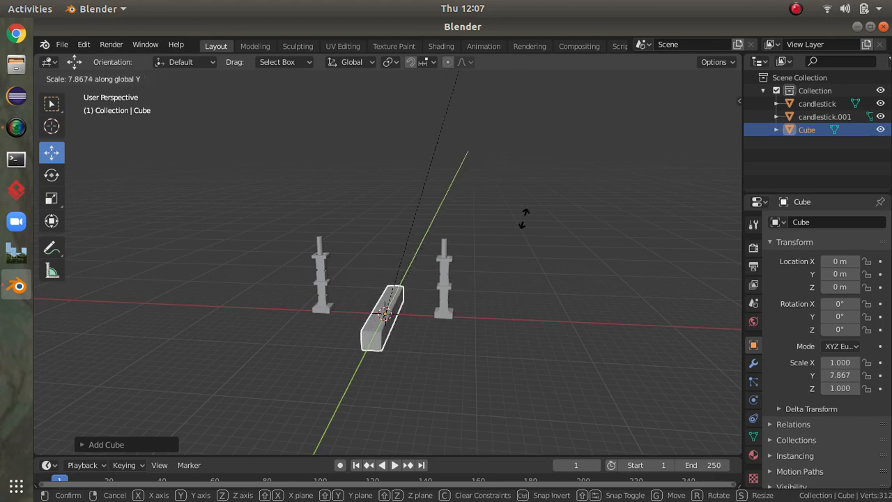
pyautogui.click(492, 197)
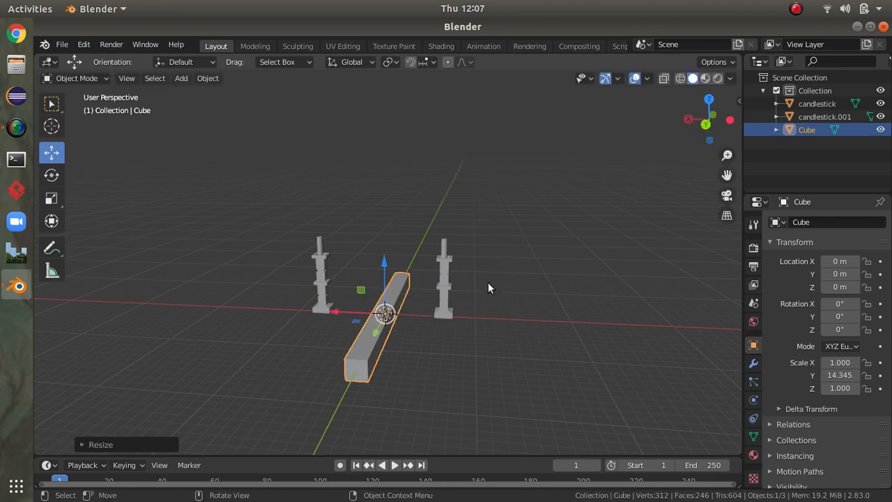
pyautogui.press('s')
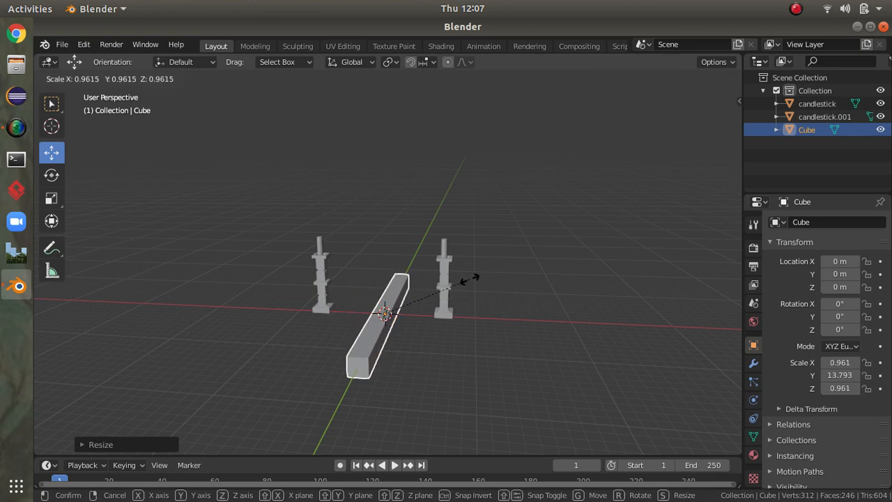
pyautogui.press('x')
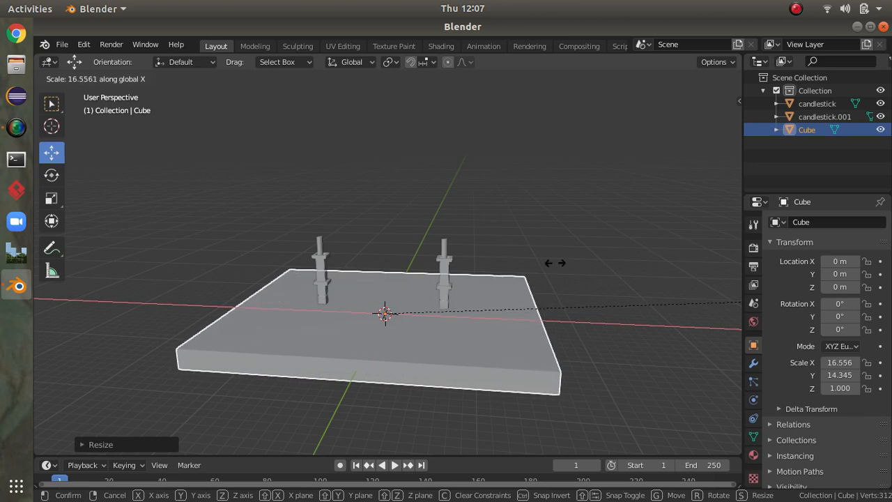
pyautogui.click(602, 271)
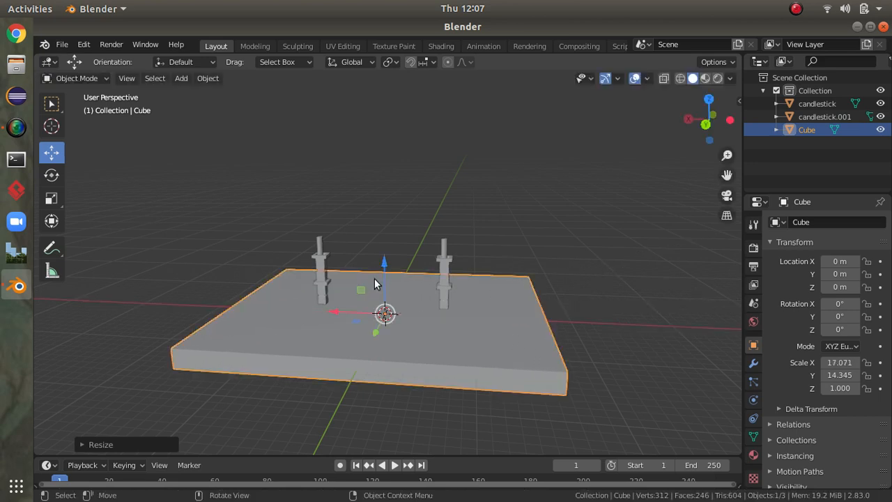
# Step: Raise both candlesticks along Z onto the slab's top surface, the duplicate to about 8.48 m
pyautogui.click(448, 272)
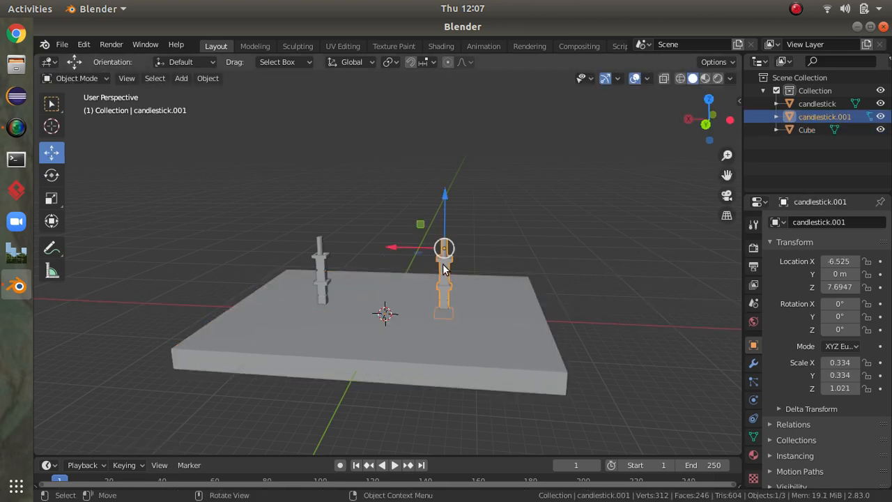
pyautogui.moveTo(444, 202); pyautogui.dragTo(446, 192)
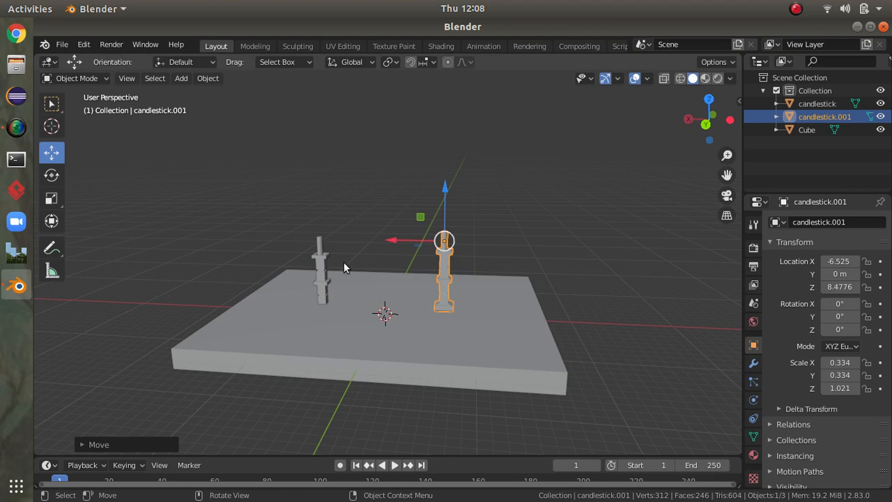
pyautogui.click(797, 10)
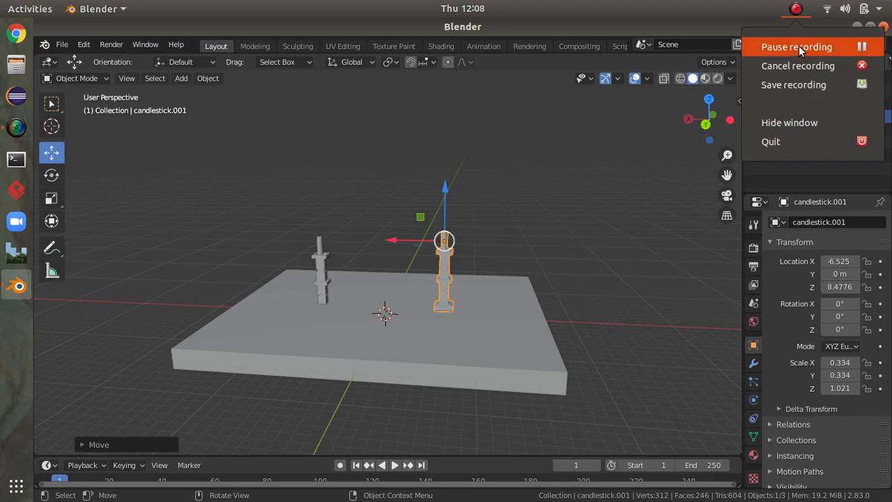
pyautogui.click(800, 47)
pyautogui.click(322, 264)
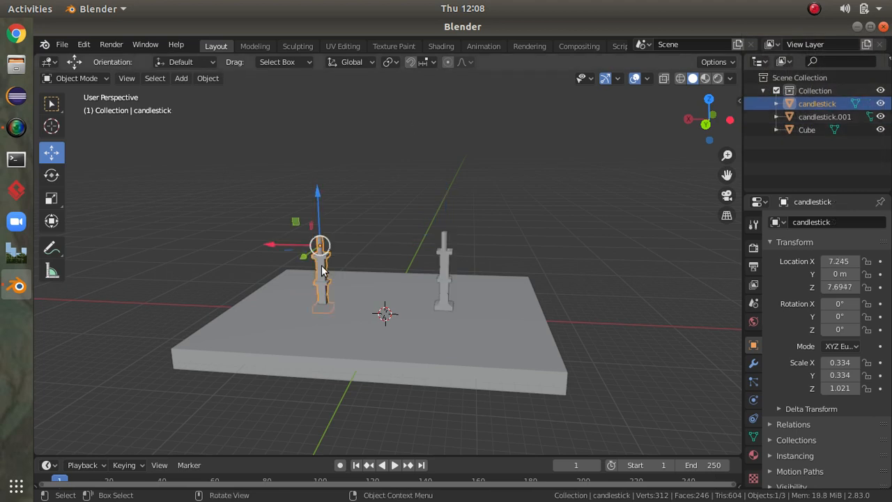
pyautogui.moveTo(317, 202)
pyautogui.mouseDown()
pyautogui.moveTo(321, 182)
pyautogui.moveTo(322, 192)
pyautogui.mouseUp()
# Step: Duplicate the slab and move the copy straight down along Z to about -2.12 m, beneath the original
pyautogui.moveTo(544, 313); pyautogui.dragTo(552, 286, button='middle')
pyautogui.click(456, 322)
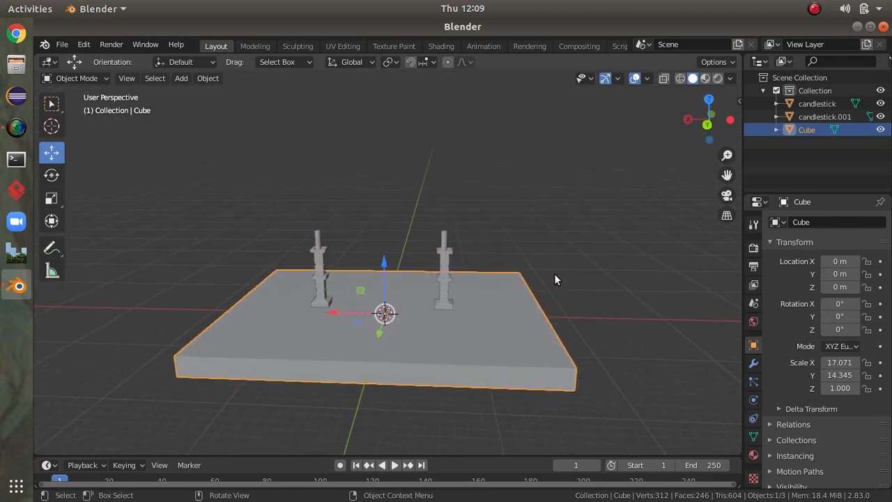
pyautogui.hotkey('shift', 'd')
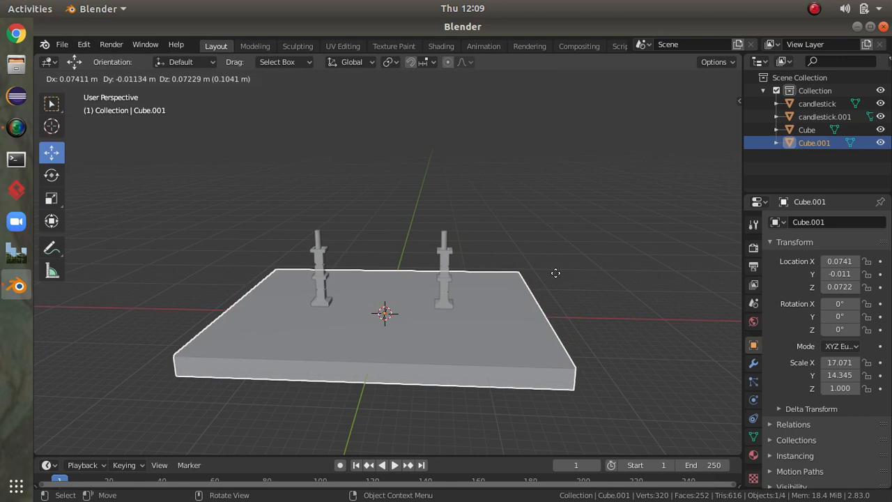
pyautogui.press('z')
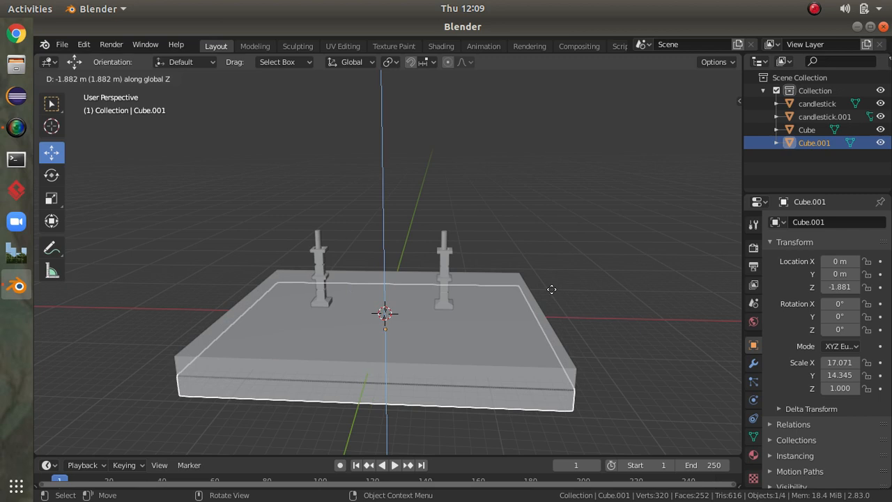
pyautogui.click(552, 291)
pyautogui.press('z')
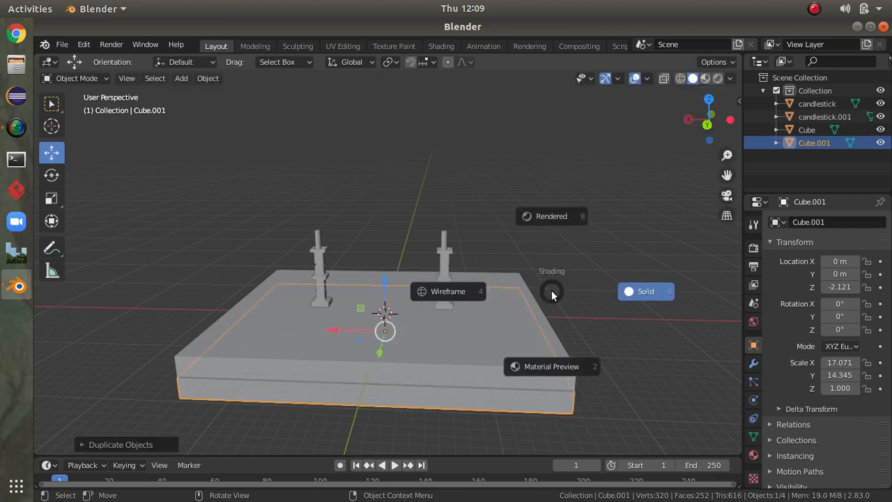
# Step: Scale the lower slab down uniformly to about 14.42 along X, 12.12 along Y and 0.845 along Z
pyautogui.click(655, 299)
pyautogui.moveTo(618, 370); pyautogui.dragTo(633, 331, button='middle')
pyautogui.press('s')
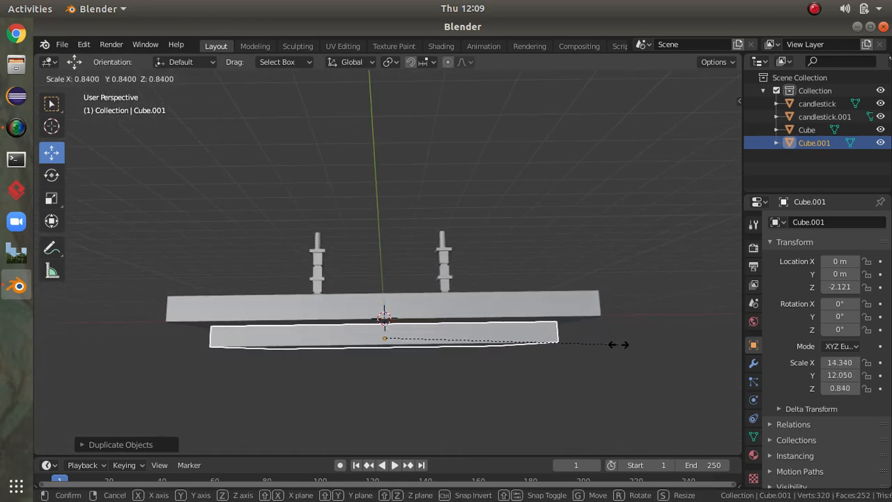
pyautogui.click(619, 344)
pyautogui.moveTo(644, 322); pyautogui.dragTo(636, 354, button='middle')
pyautogui.click(678, 328)
pyautogui.moveTo(678, 328); pyautogui.dragTo(486, 289, button='middle')
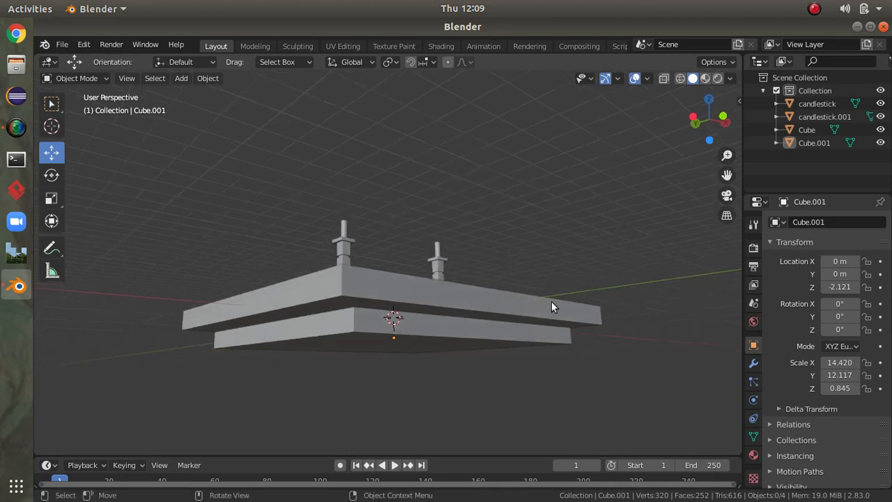
pyautogui.moveTo(556, 305); pyautogui.dragTo(394, 313, button='middle')
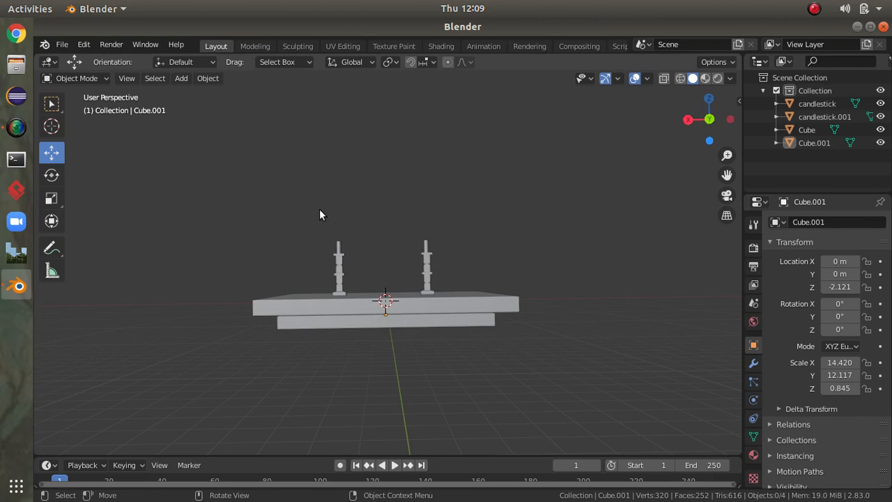
# Step: Add a new cube mesh at the origin
pyautogui.click(181, 77)
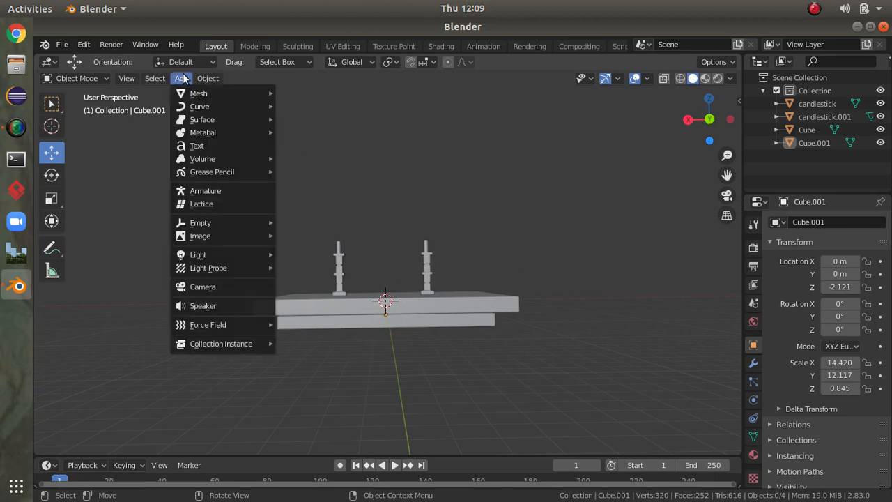
pyautogui.click(180, 77)
pyautogui.click(179, 78)
pyautogui.moveTo(193, 93)
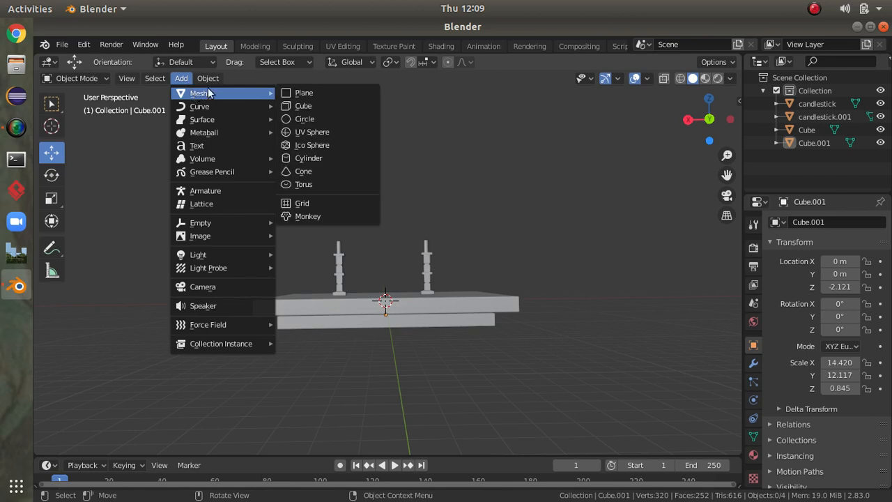
pyautogui.click(303, 107)
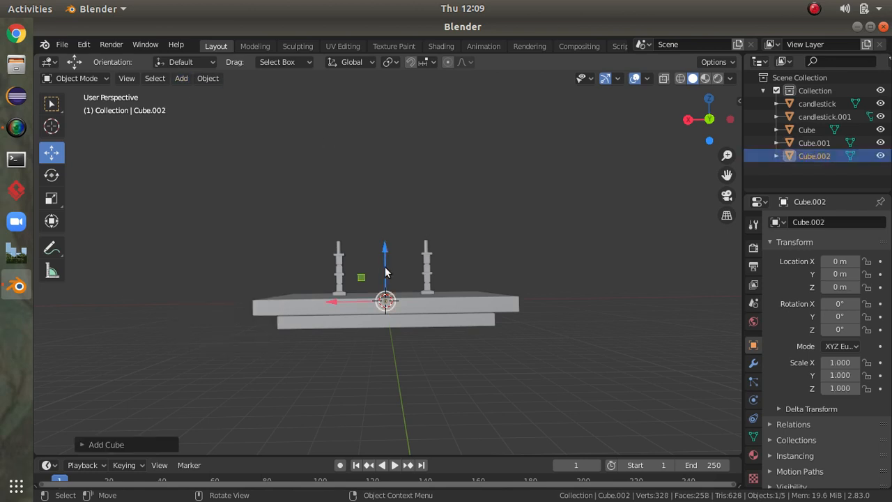
# Step: Move the new cube clear of the slabs to about X -46.90 m, Y -30.93 m, Z 12.05 m
pyautogui.moveTo(383, 247); pyautogui.dragTo(490, 323)
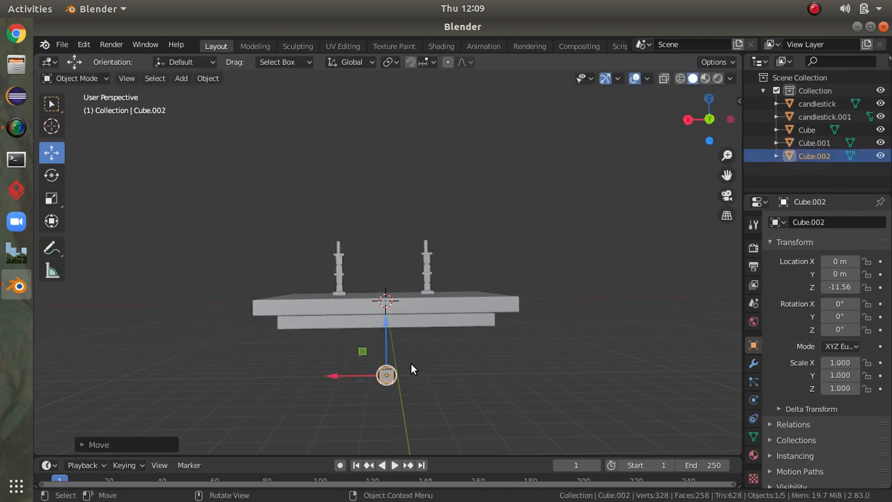
pyautogui.press('g')
pyautogui.hotkey('shift', 'z')
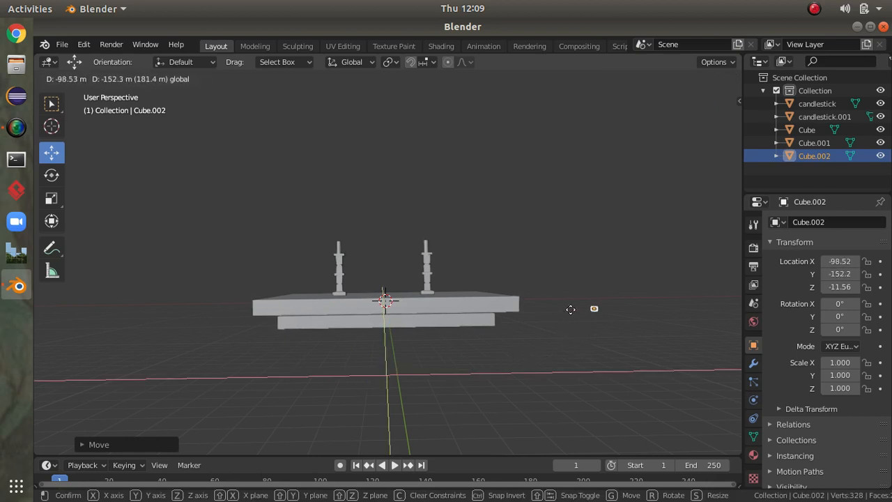
pyautogui.click(598, 343)
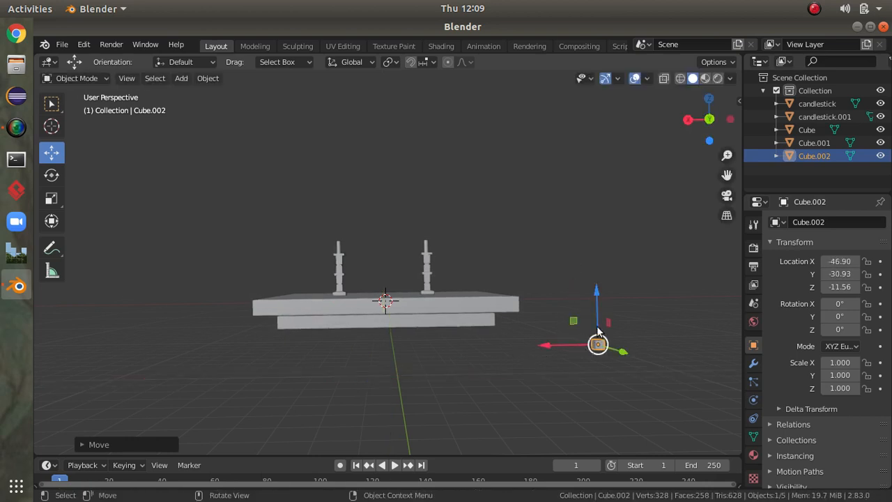
pyautogui.moveTo(596, 301); pyautogui.dragTo(599, 193)
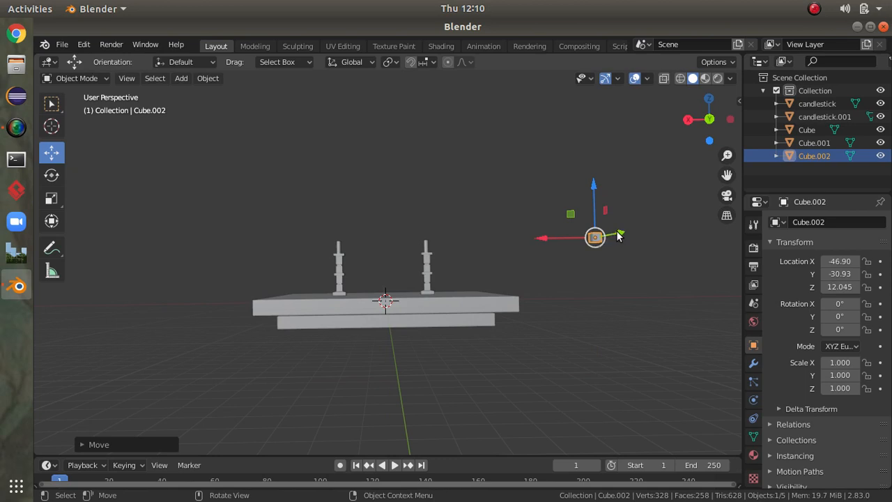
# Step: Stretch the cube to a Z scale of about -12.91 and move it beneath the lower slab's end at about X -22.98 m, Z -18.34 m
pyautogui.press('s')
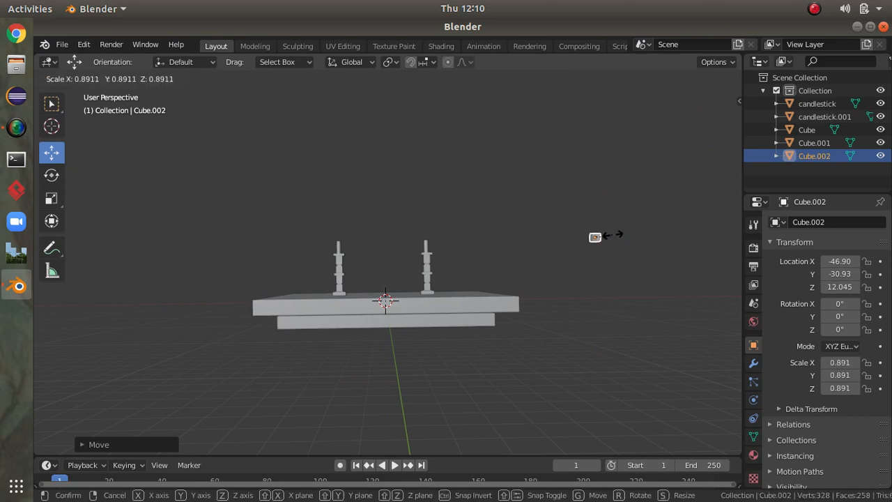
pyautogui.press('z')
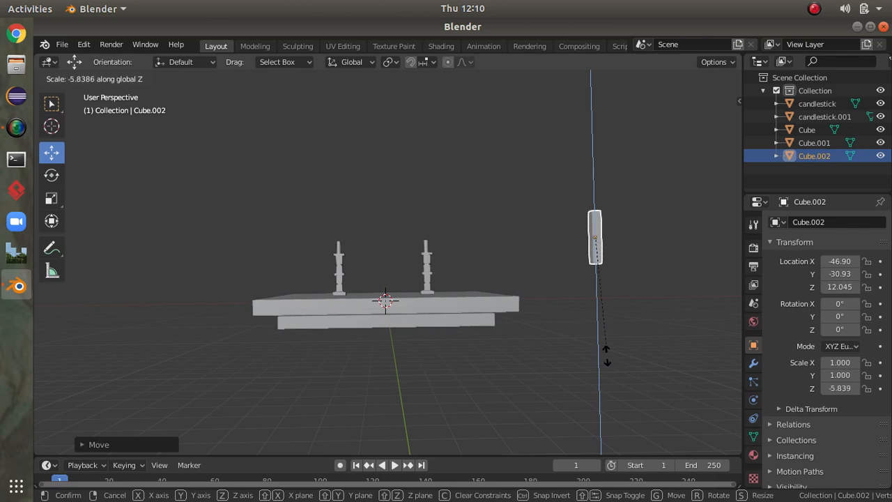
pyautogui.click(609, 115)
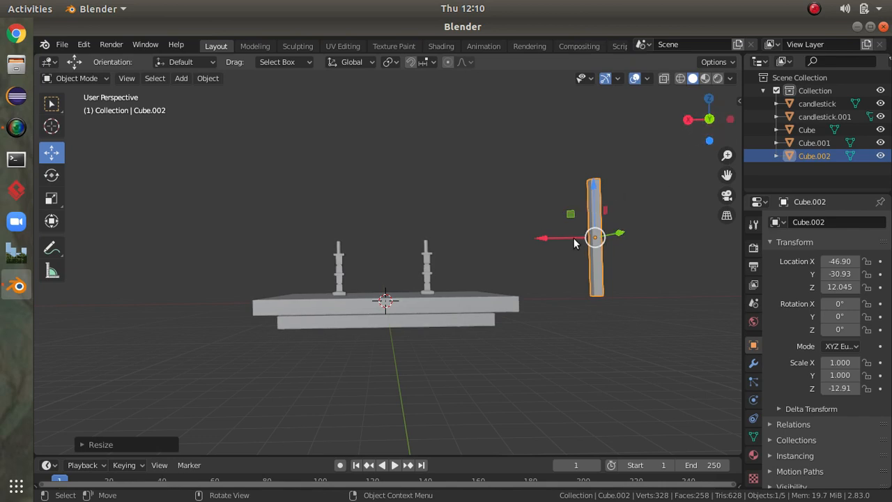
pyautogui.moveTo(593, 186); pyautogui.dragTo(585, 335)
pyautogui.moveTo(577, 382); pyautogui.dragTo(460, 377)
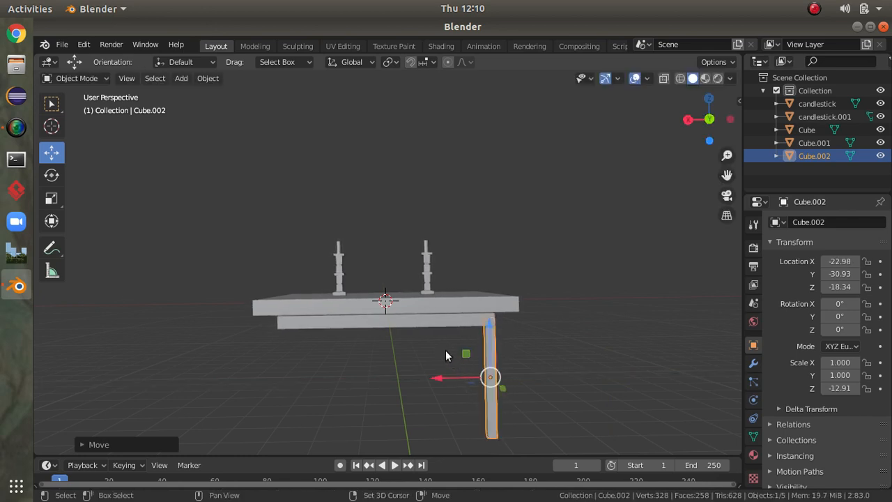
pyautogui.hotkey('shift', 'd')
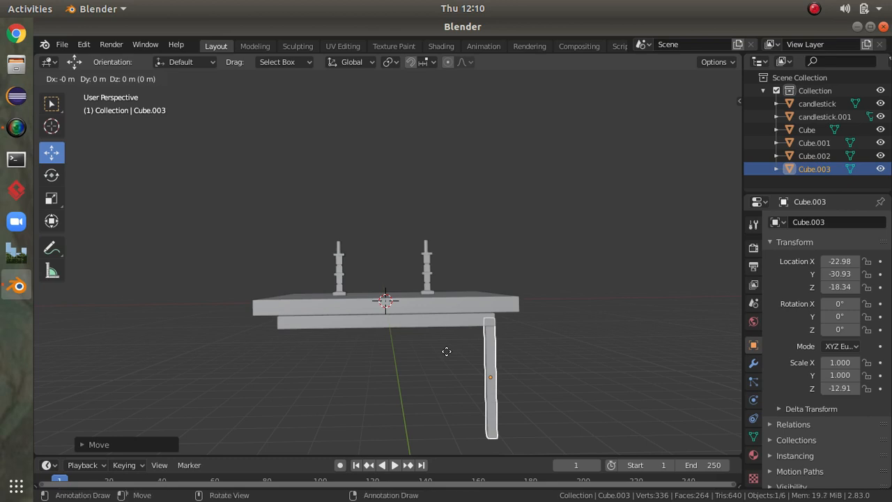
pyautogui.press('x')
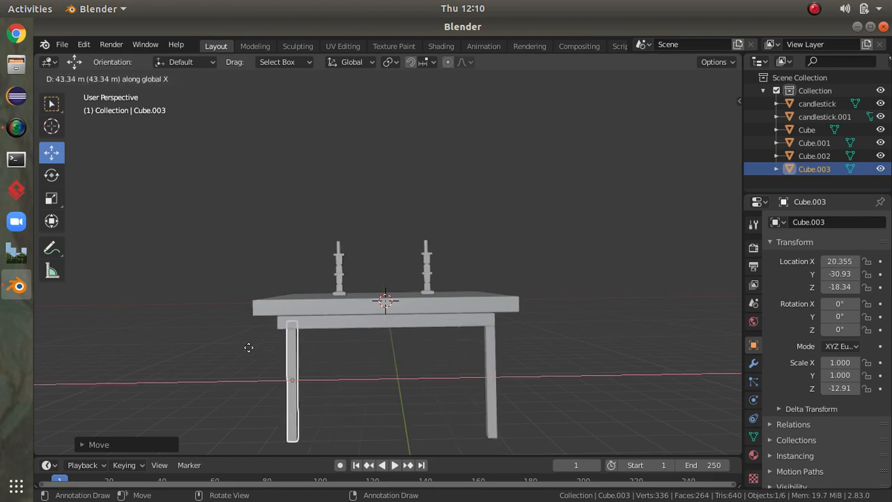
pyautogui.press('Escape')
pyautogui.press('Delete')
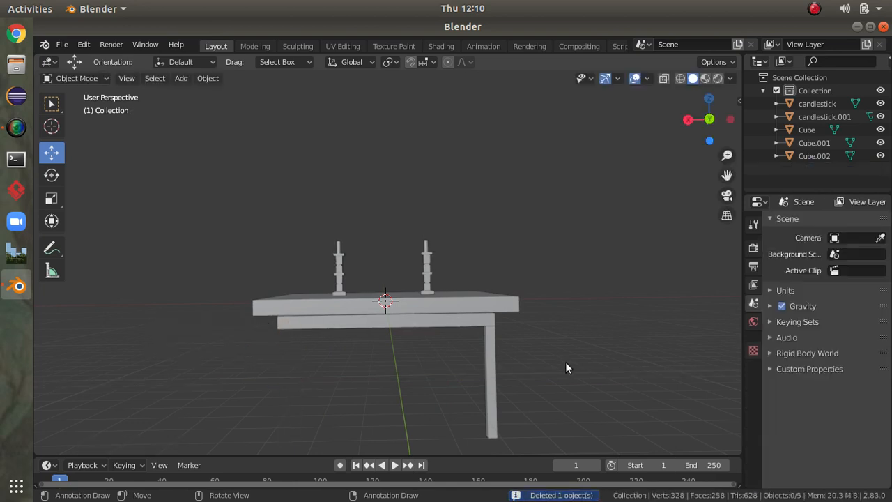
pyautogui.click(489, 357)
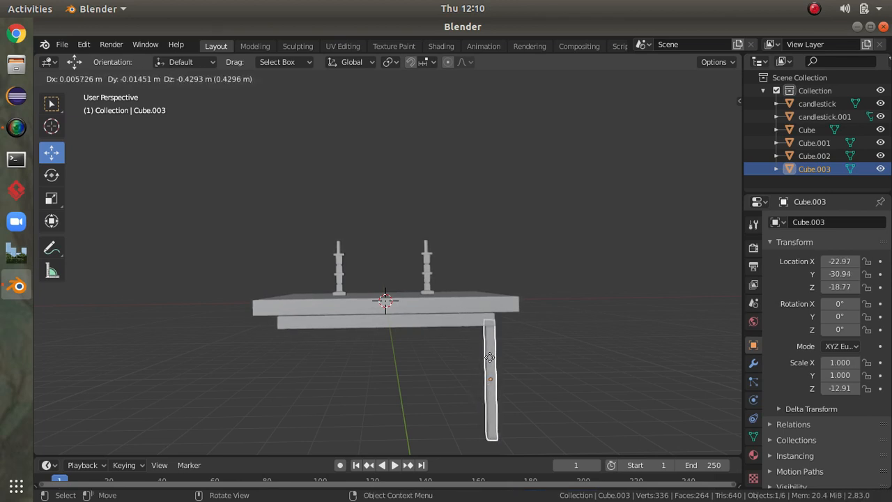
pyautogui.press('x')
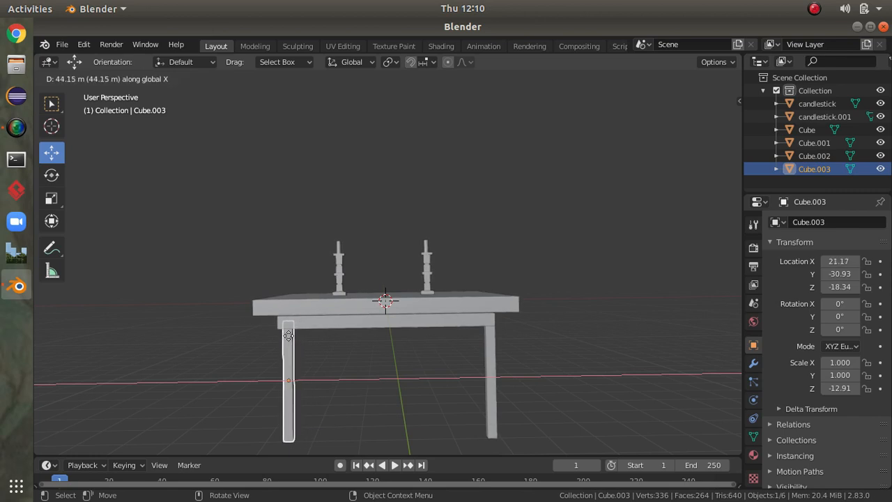
pyautogui.click(289, 340)
pyautogui.press('Delete')
pyautogui.press('x')
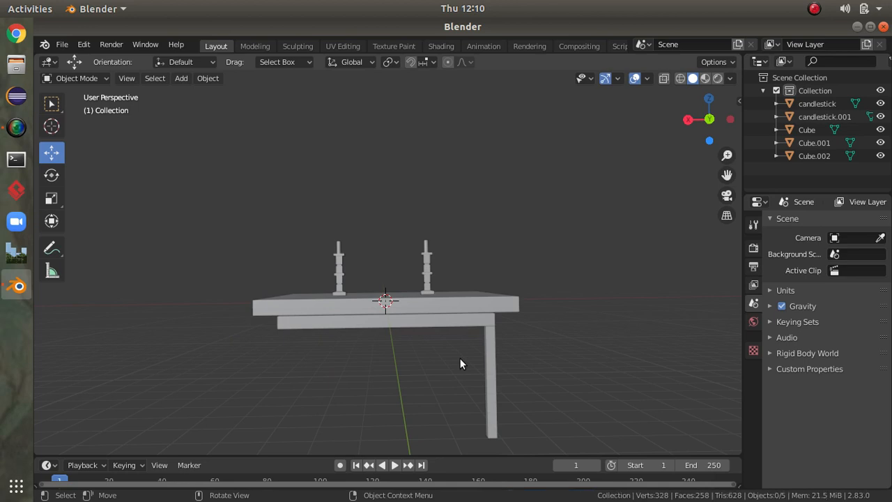
# Step: Duplicate the table leg and move the copy along X to about 19.49 m, under the slab's opposite end
pyautogui.click(491, 359)
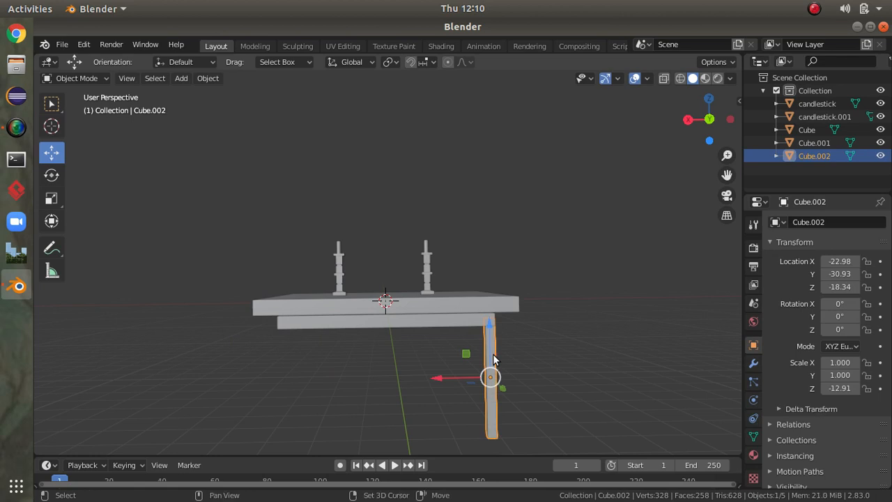
pyautogui.hotkey('shift', 'd')
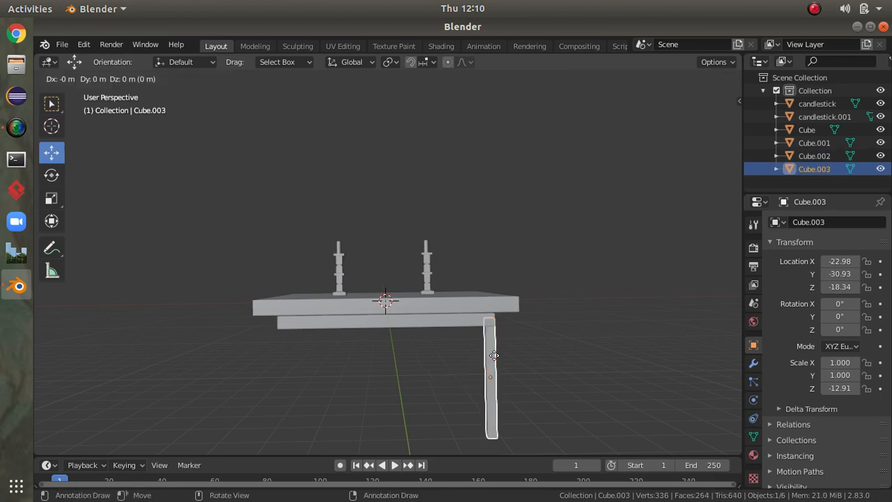
pyautogui.press('x')
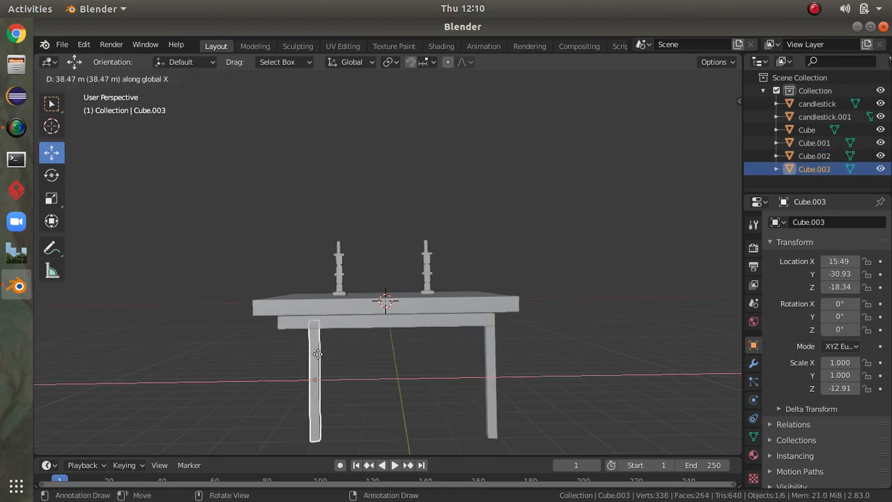
pyautogui.click(300, 352)
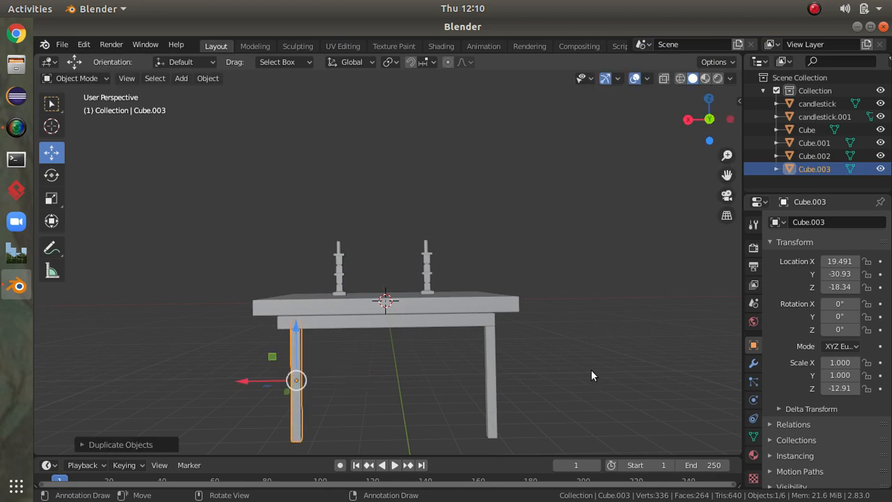
# Step: Move the duplicated leg along Y to about 10.21 m, closer to the table's front edge
pyautogui.moveTo(572, 347)
pyautogui.mouseDown(button='middle')
pyautogui.moveTo(449, 350)
pyautogui.moveTo(576, 347)
pyautogui.mouseUp(button='middle')
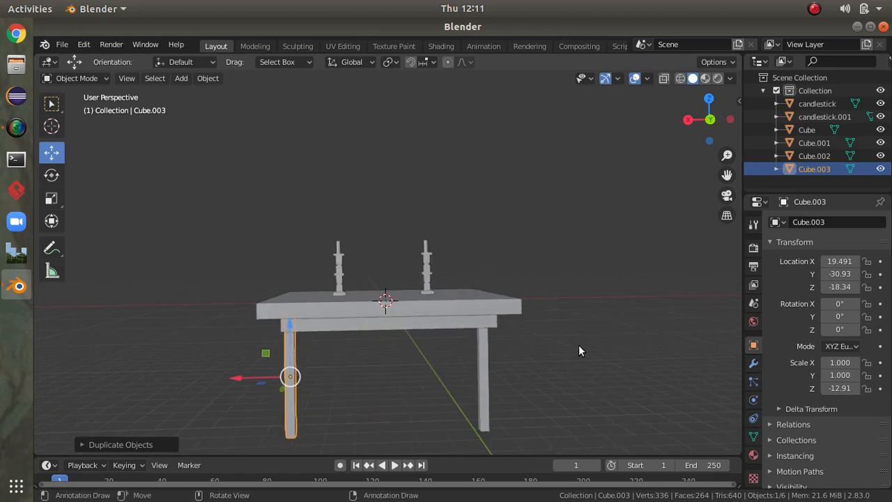
pyautogui.click(814, 8)
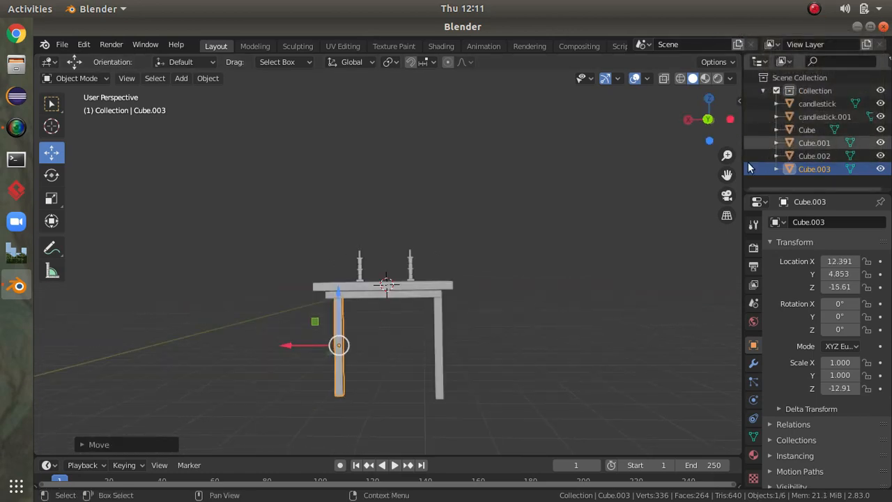
pyautogui.moveTo(615, 263); pyautogui.dragTo(622, 285, button='middle')
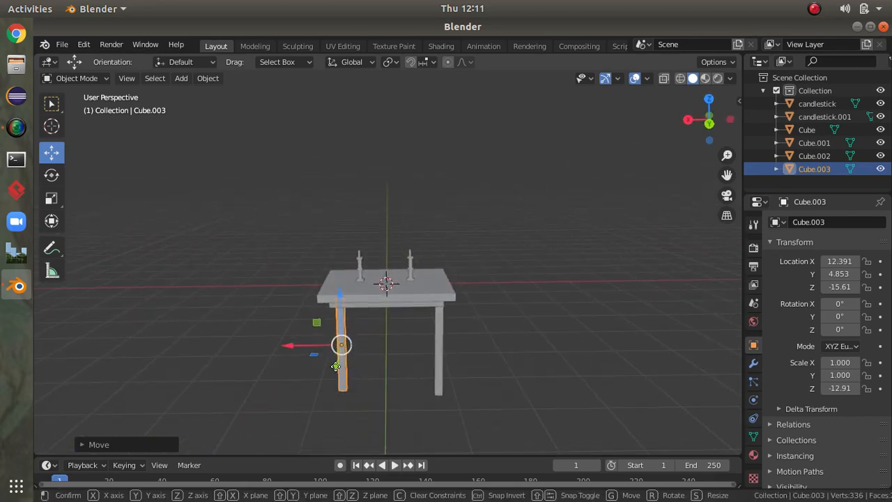
pyautogui.moveTo(337, 365); pyautogui.dragTo(422, 362)
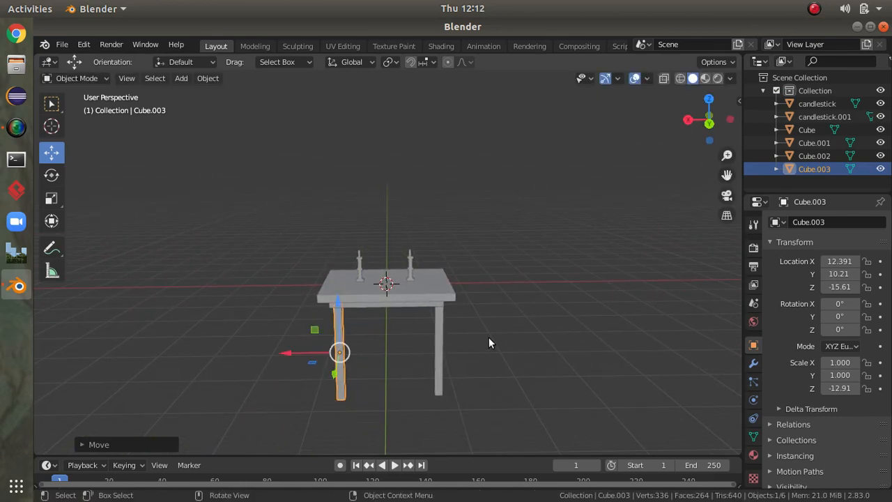
# Step: Duplicate the original leg and move the copy about -17.96 m along Y to the adjacent corner
pyautogui.click(437, 336)
pyautogui.moveTo(515, 318); pyautogui.dragTo(337, 312, button='middle')
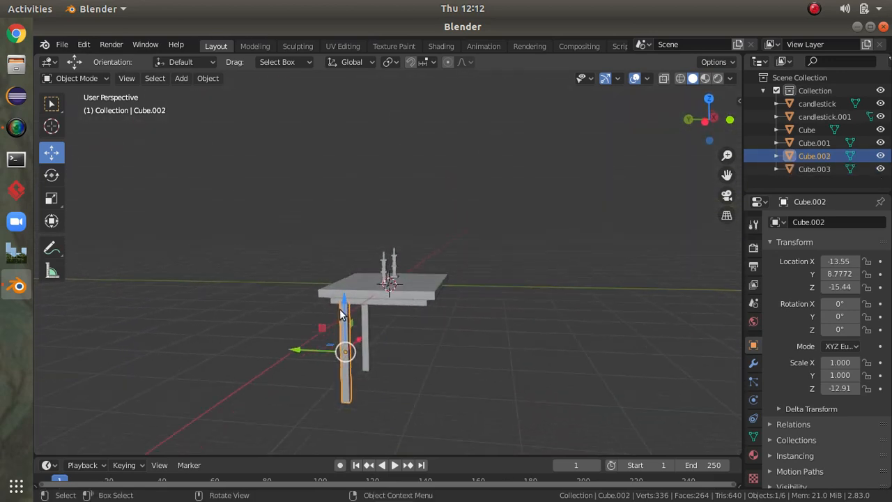
pyautogui.hotkey('shift', 'd')
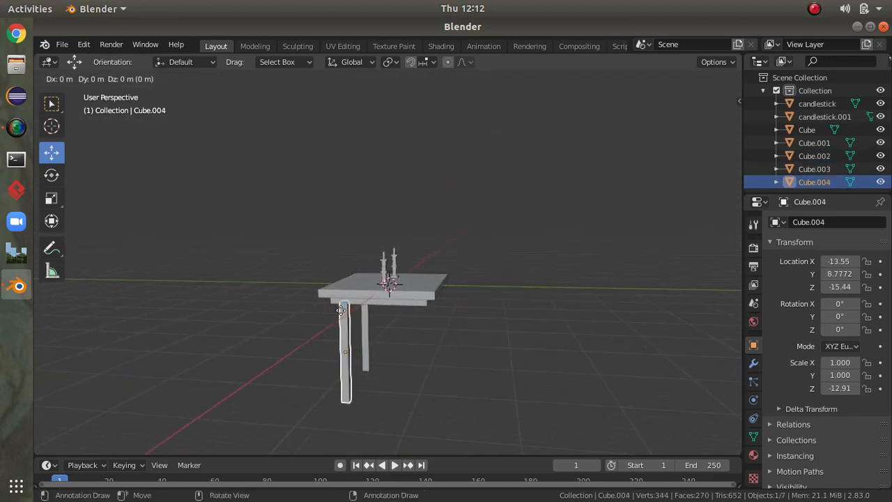
pyautogui.press('y')
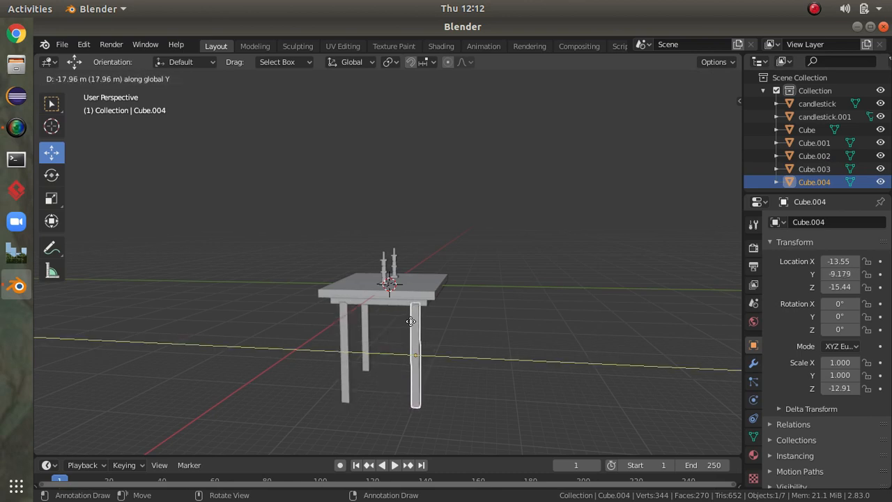
pyautogui.click(411, 322)
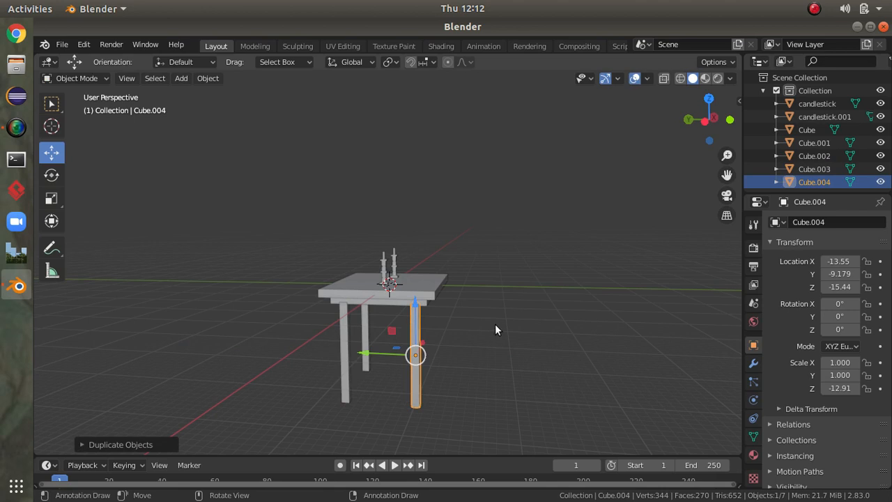
# Step: Duplicate the last table leg and move the copy along X to about 11.8 m, under the remaining corner
pyautogui.moveTo(495, 324); pyautogui.dragTo(371, 344, button='middle')
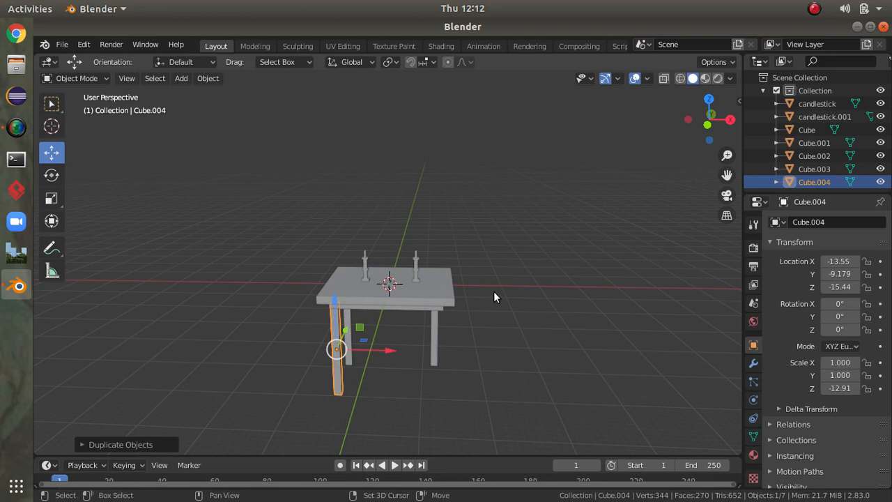
pyautogui.hotkey('shift', 'd')
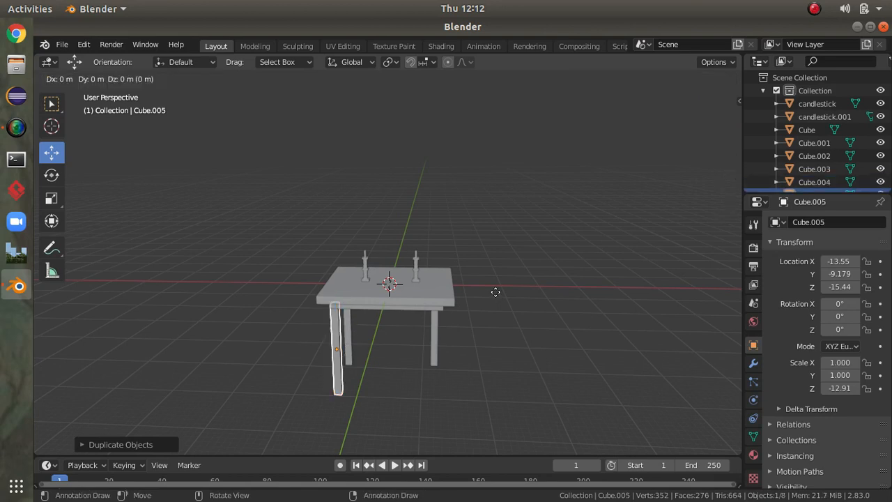
pyautogui.press('x')
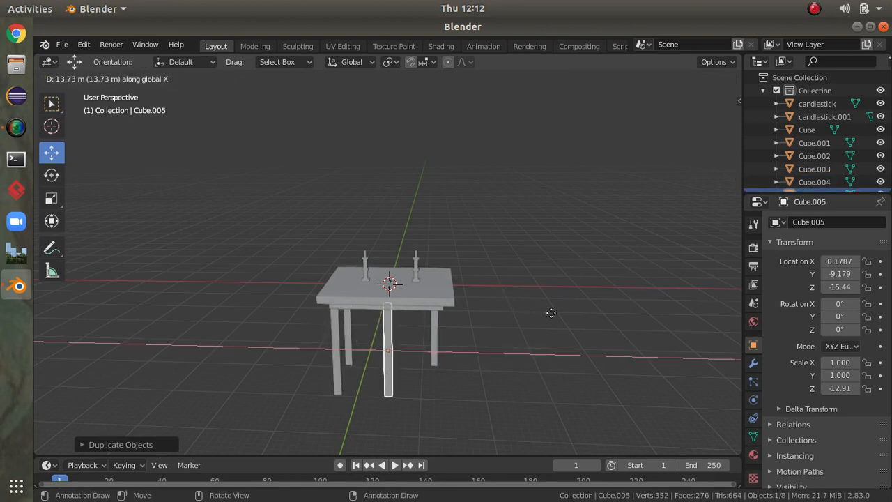
pyautogui.click(591, 327)
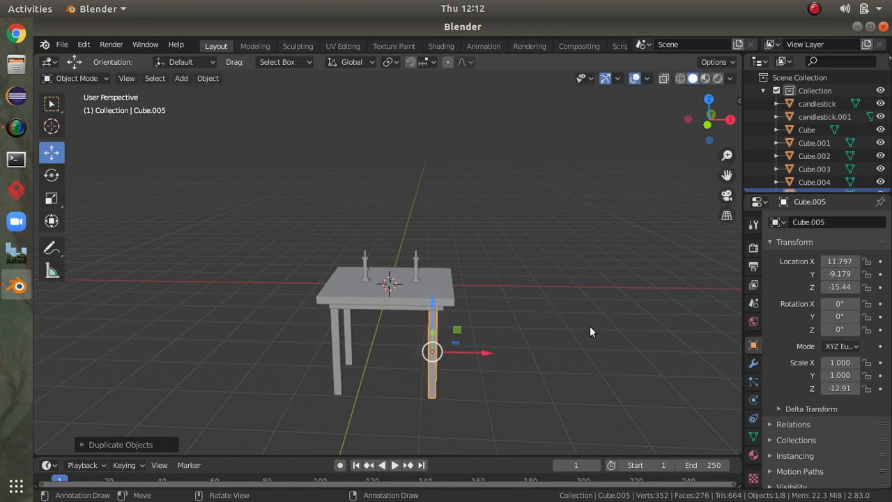
pyautogui.moveTo(568, 325); pyautogui.dragTo(307, 324, button='middle')
pyautogui.scroll(5, 449, 274)
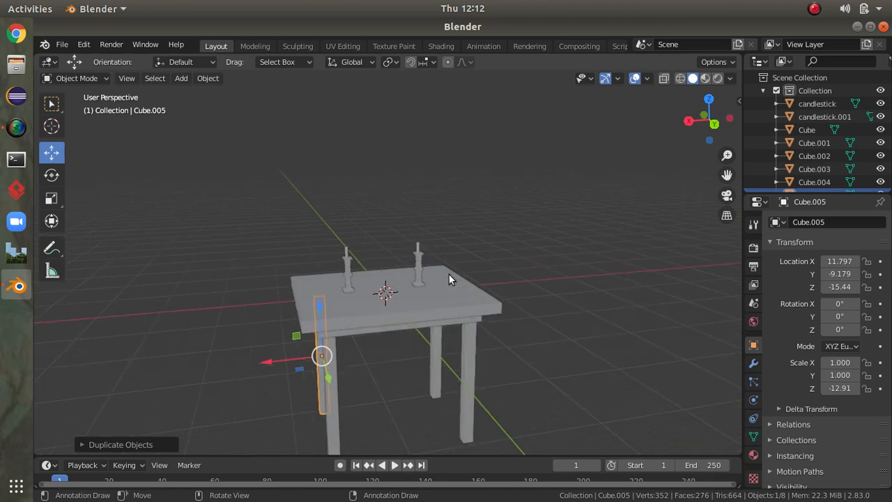
pyautogui.moveTo(504, 261)
pyautogui.mouseDown(button='middle')
pyautogui.moveTo(456, 269)
pyautogui.moveTo(501, 256)
pyautogui.mouseUp(button='middle')
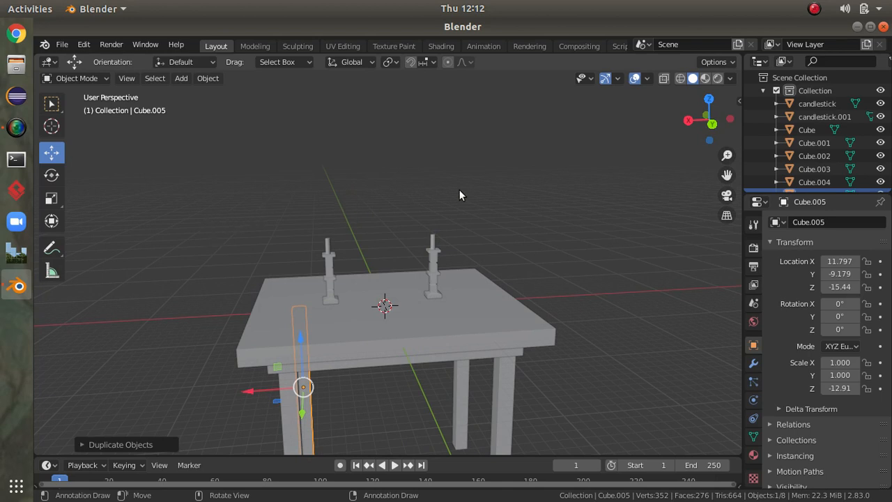
pyautogui.click(524, 211)
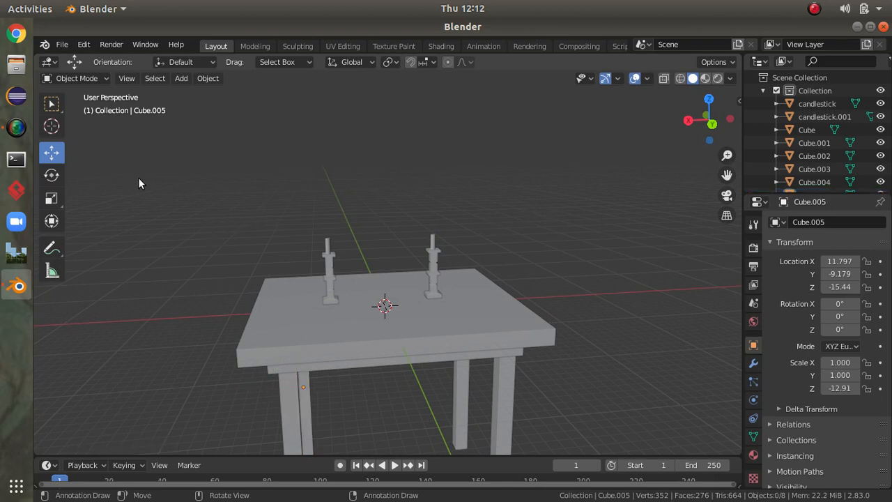
# Step: Add a cube raised to about Z 14.23 m above the table and narrow it to an X scale of about 0.064
pyautogui.click(183, 79)
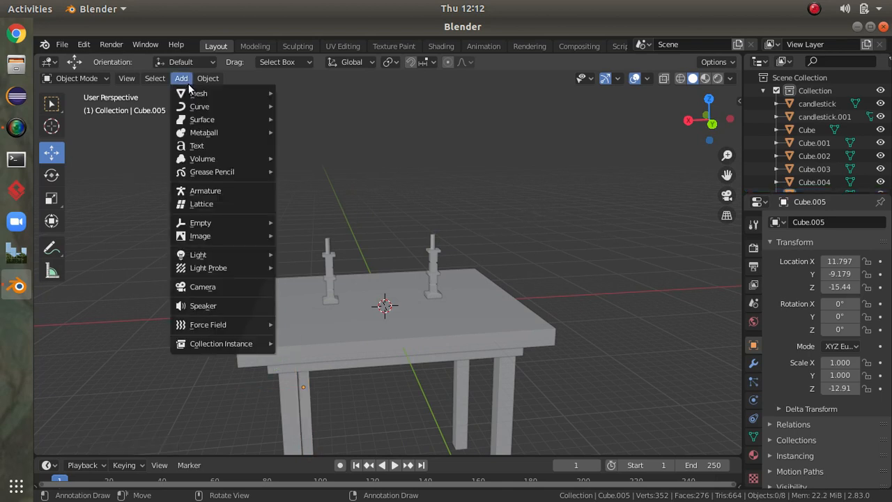
pyautogui.moveTo(197, 94)
pyautogui.click(326, 101)
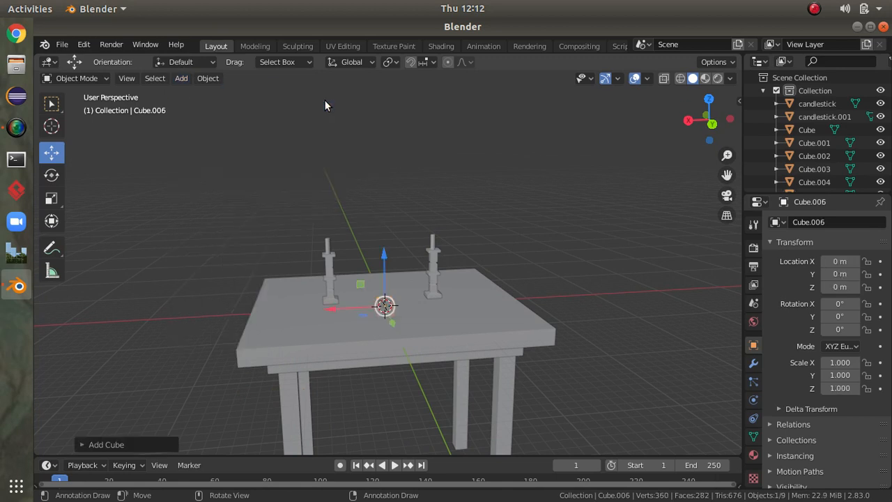
pyautogui.moveTo(384, 257); pyautogui.dragTo(374, 157)
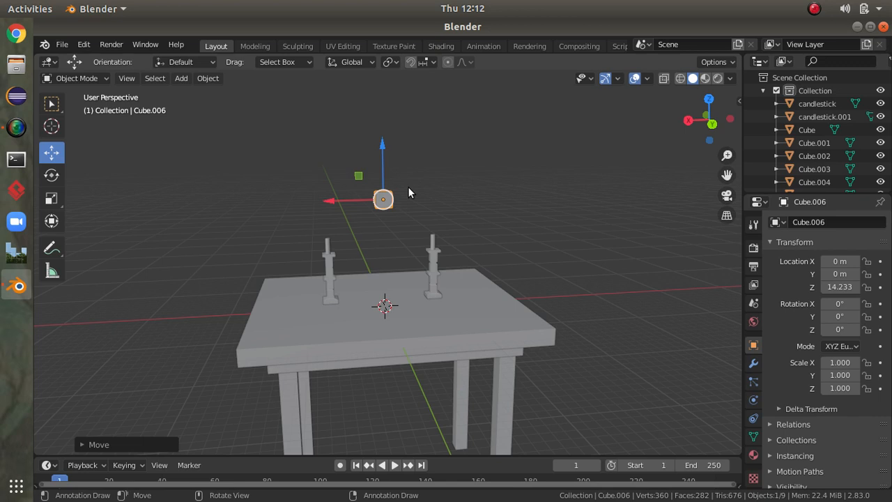
pyautogui.press('s')
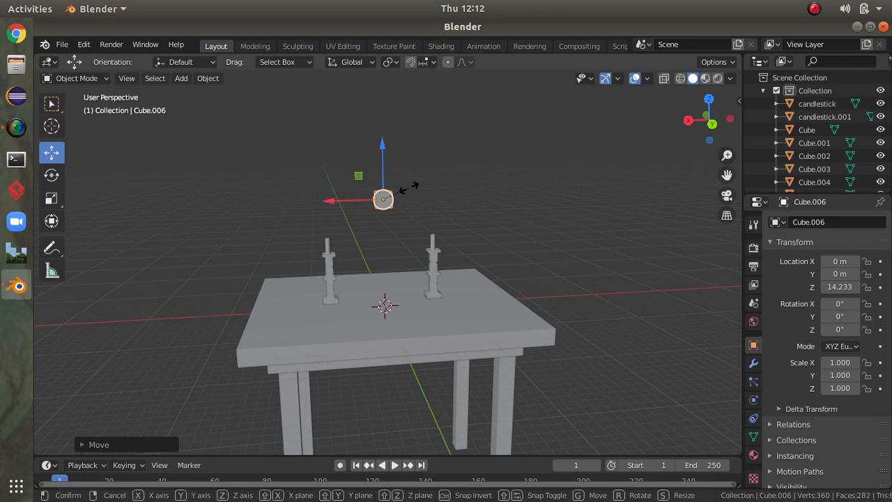
pyautogui.press('x')
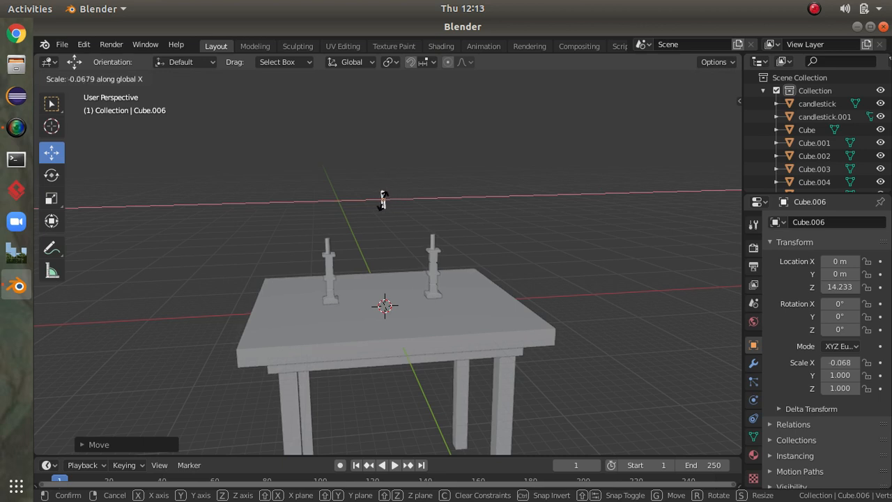
pyautogui.click(383, 200)
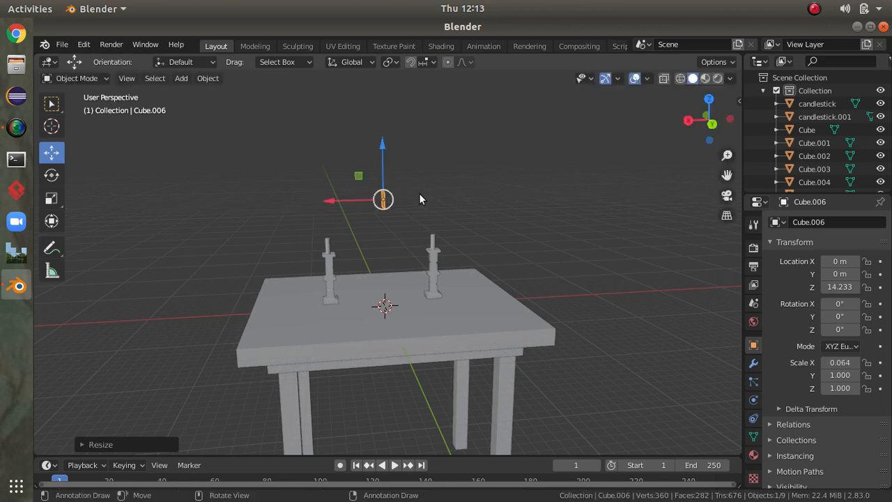
# Step: Move the thin cube over the candlestick on the positive X side, at about X 7.5 m, Z 11.15 m
pyautogui.press('g')
pyautogui.press('x')
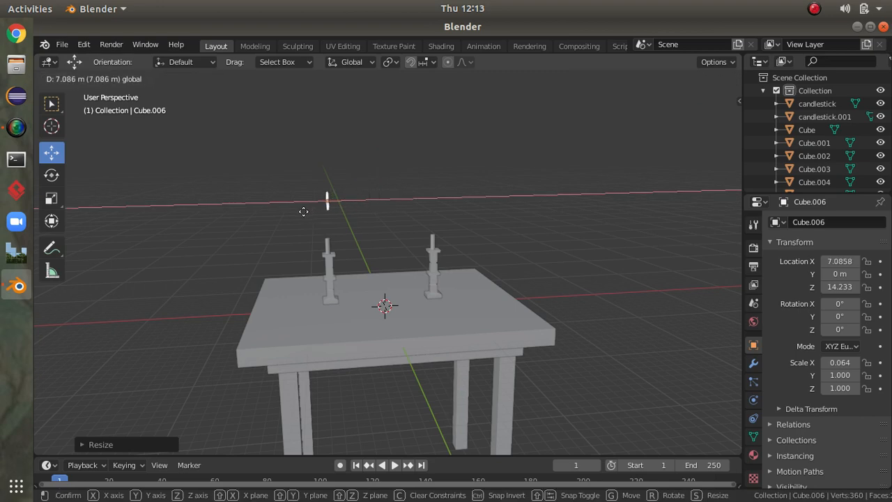
pyautogui.click(300, 210)
pyautogui.moveTo(317, 157); pyautogui.dragTo(325, 181)
pyautogui.moveTo(449, 196)
pyautogui.mouseDown(button='middle')
pyautogui.moveTo(302, 204)
pyautogui.moveTo(456, 201)
pyautogui.moveTo(449, 198)
pyautogui.mouseUp(button='middle')
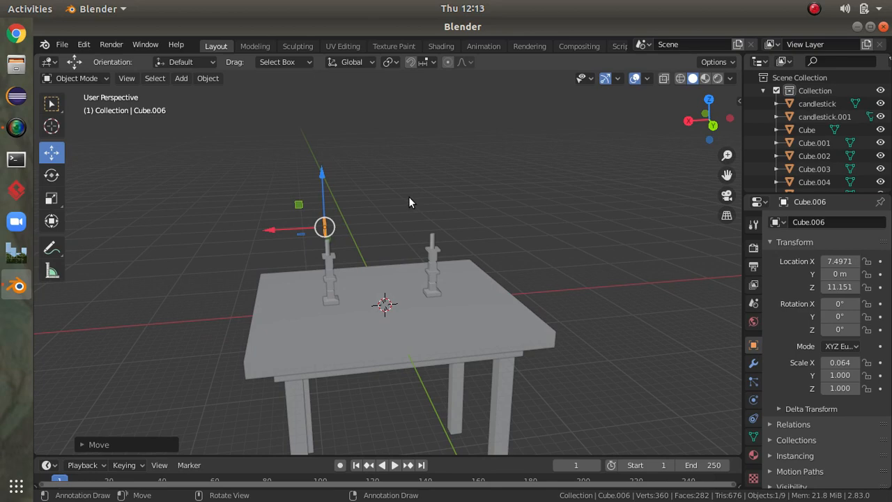
# Step: Narrow the cube above the candlestick to a Y scale of about 0.302
pyautogui.moveTo(401, 190); pyautogui.dragTo(283, 208, button='middle')
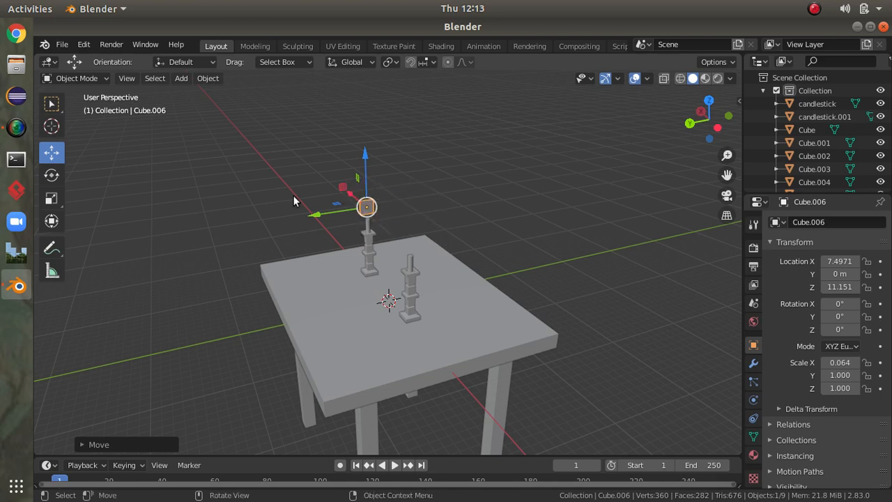
pyautogui.press('s')
pyautogui.press('y')
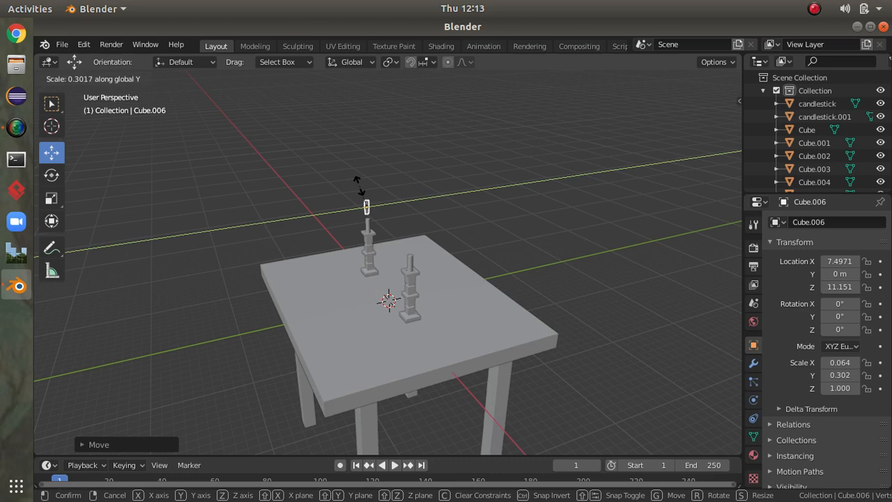
pyautogui.click(359, 185)
pyautogui.moveTo(430, 198); pyautogui.dragTo(558, 192, button='middle')
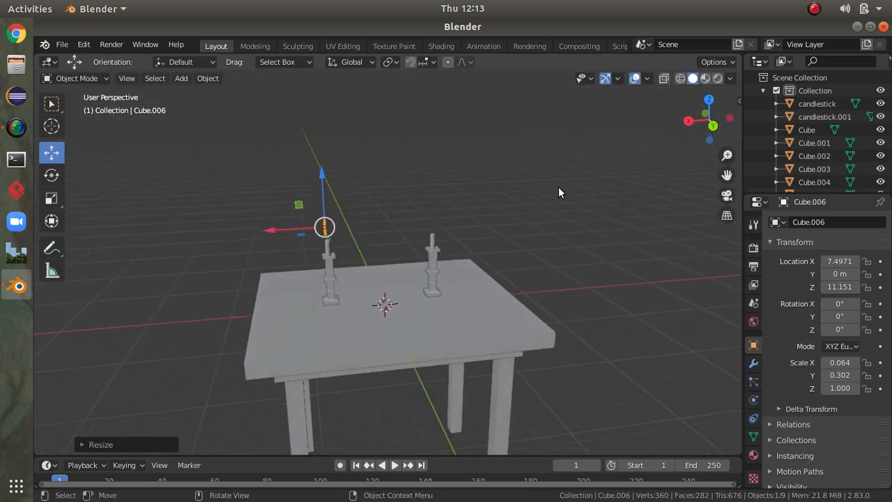
# Step: Nudge the thin cube onto the candlestick's tip at about X 7.18 m, Z 10.83 m
pyautogui.click(505, 204)
pyautogui.click(323, 228)
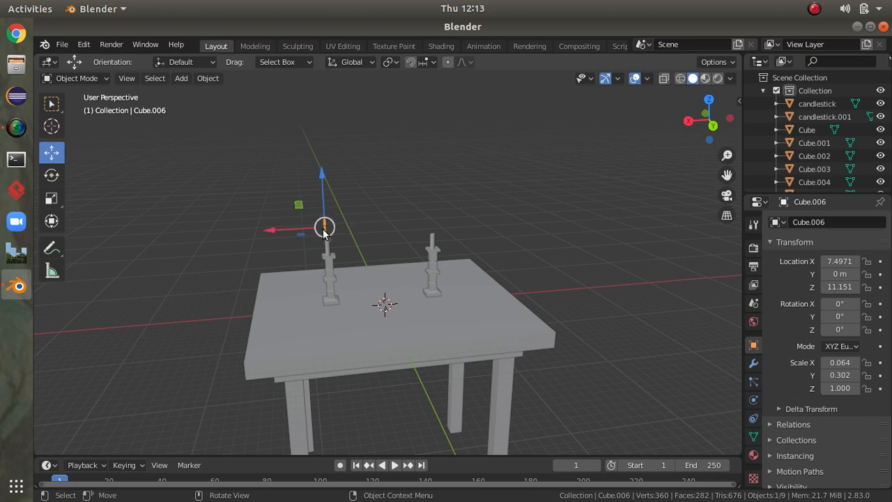
pyautogui.moveTo(305, 229); pyautogui.dragTo(306, 226)
pyautogui.moveTo(325, 179); pyautogui.dragTo(325, 181)
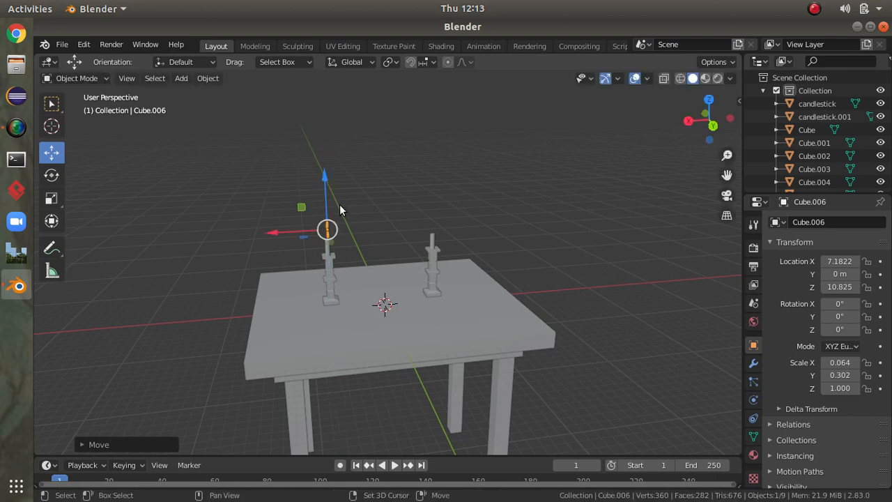
# Step: Duplicate the thin cube onto the other candlestick at about X -5.79 m, Y 2.21 m, Z 11.28 m, and nudge the original to about X 7.27 m
pyautogui.hotkey('shift', 'd')
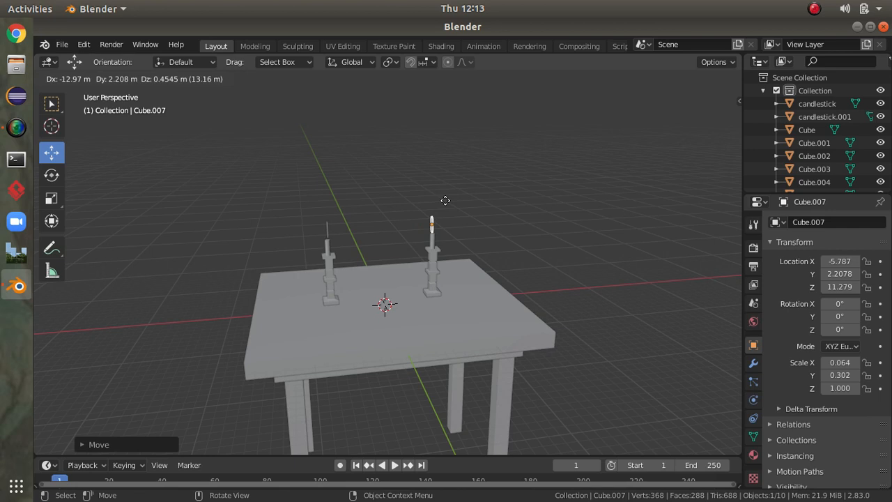
pyautogui.click(446, 200)
pyautogui.click(326, 229)
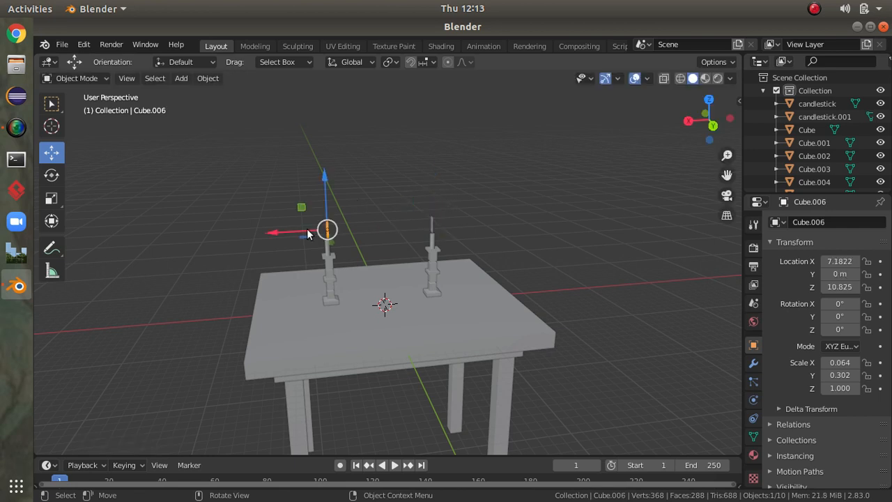
pyautogui.moveTo(307, 233); pyautogui.dragTo(319, 196)
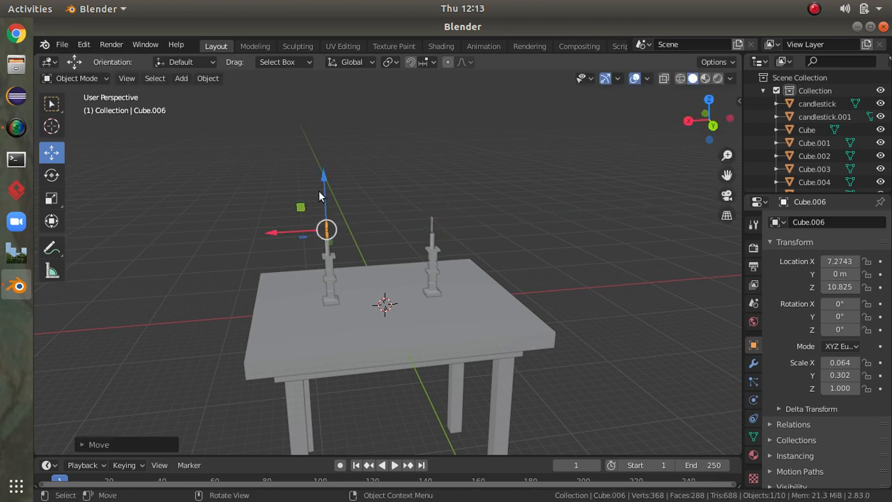
pyautogui.click(370, 184)
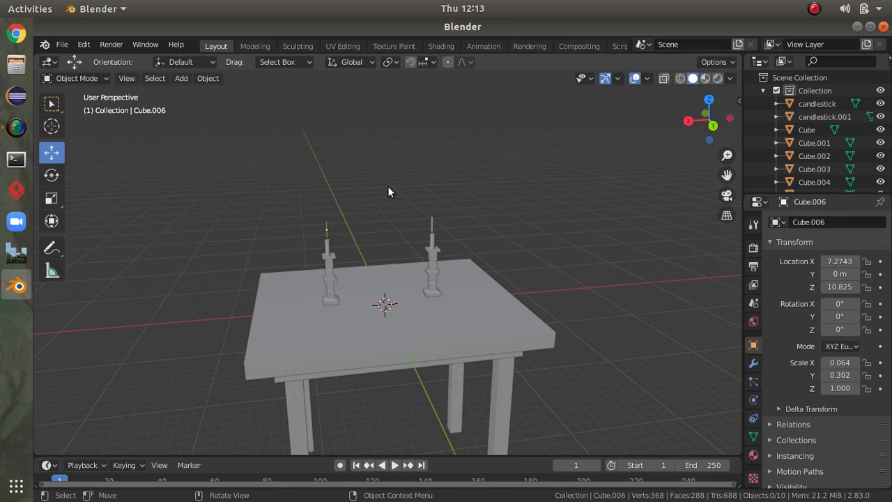
# Step: Try to run Quick Smoke with no object selected
pyautogui.press('F3')
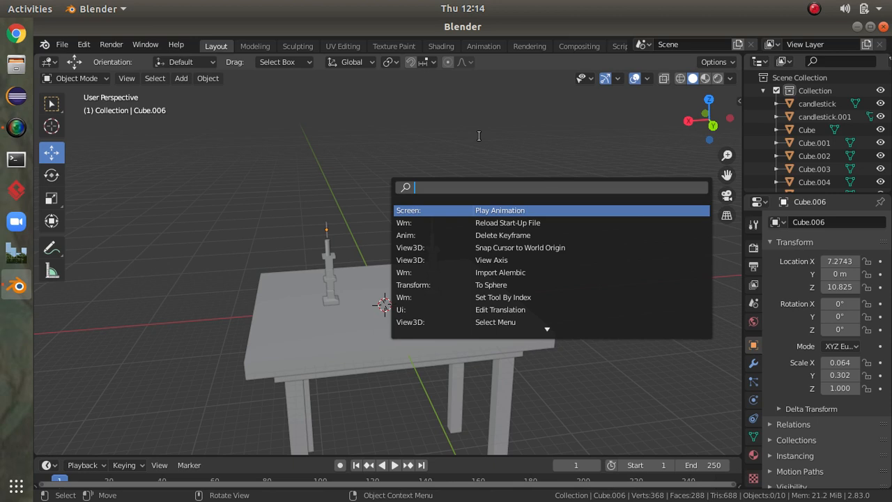
pyautogui.write('smo')
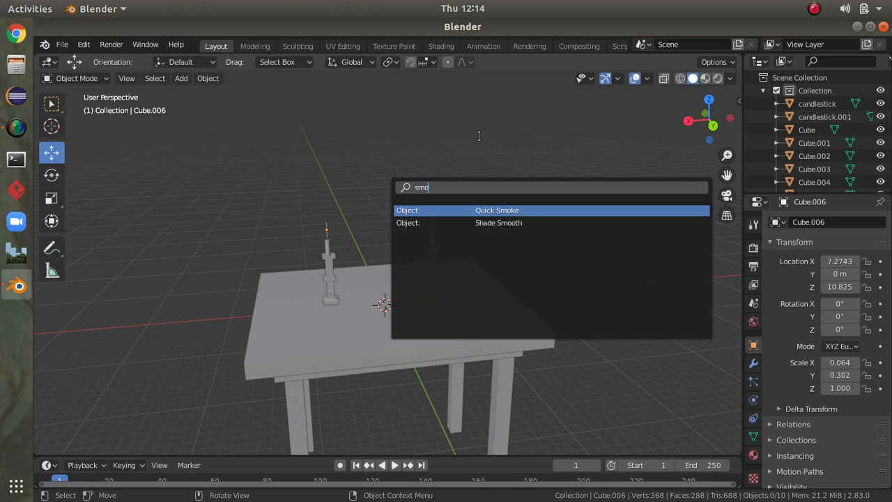
pyautogui.press('Return')
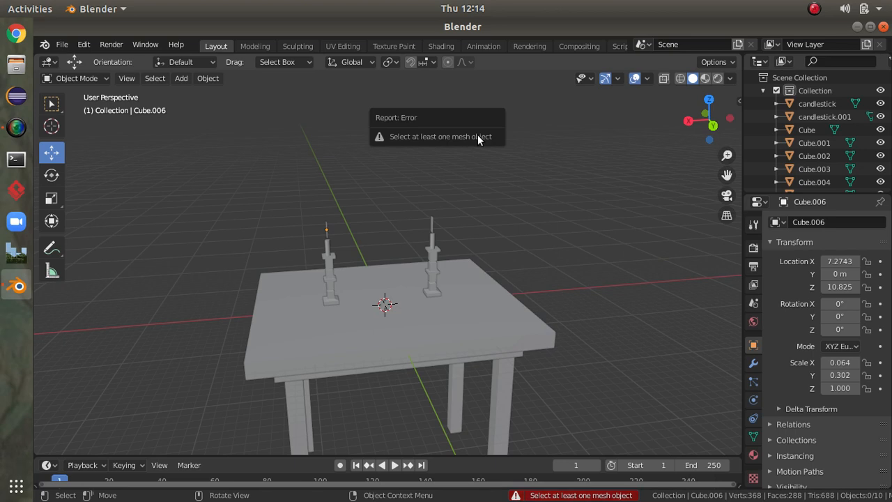
# Step: Apply Quick Smoke to the original thin cube on the first candlestick and play the animation to about frame 210
pyautogui.click(335, 228)
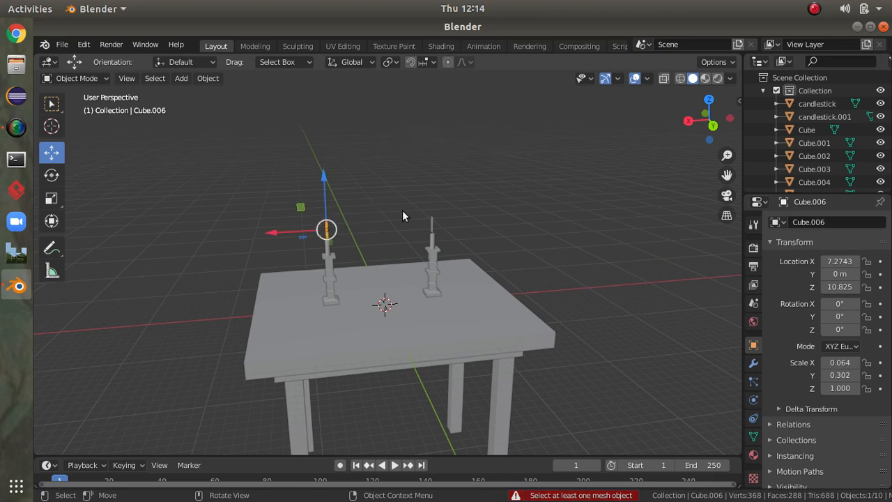
pyautogui.press('F3')
pyautogui.press('Return')
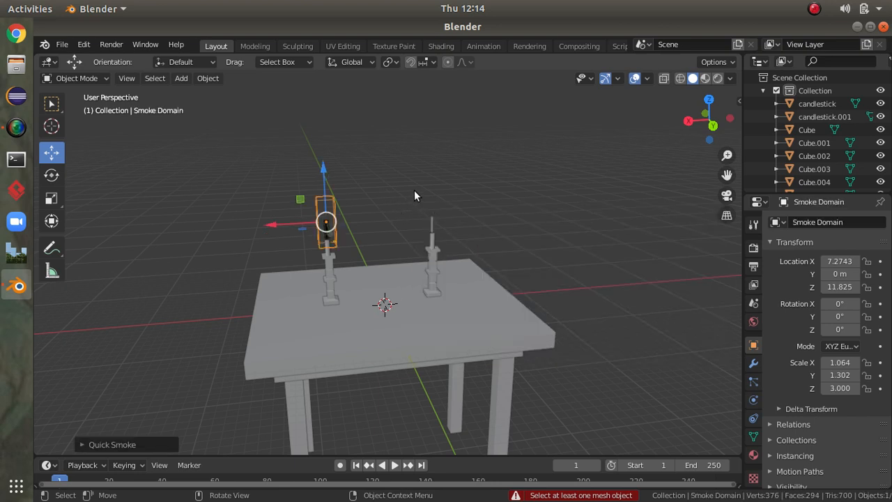
pyautogui.click(395, 464)
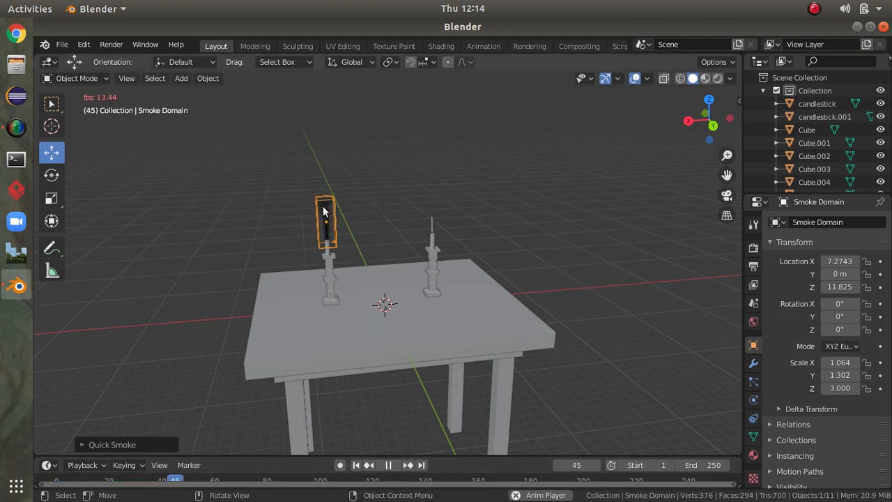
pyautogui.click(390, 465)
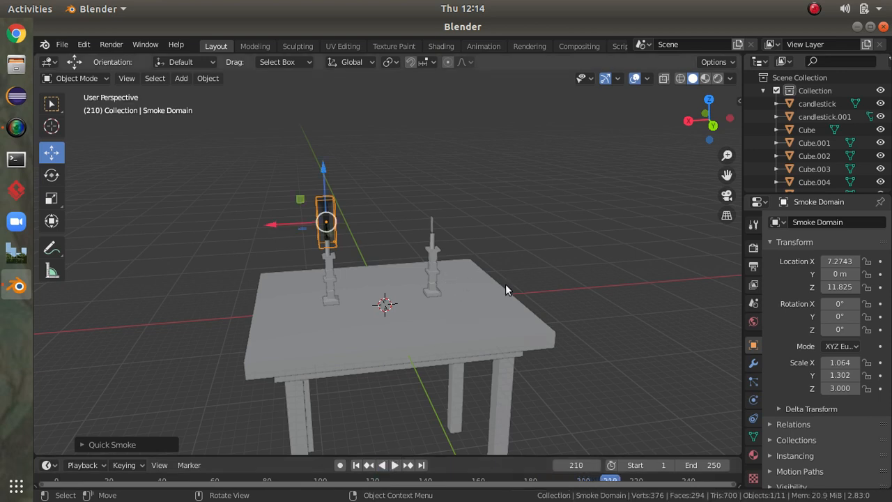
# Step: Set the thin cube on the first candlestick to a Flow-type fluid with the Fire flow type
pyautogui.click(753, 402)
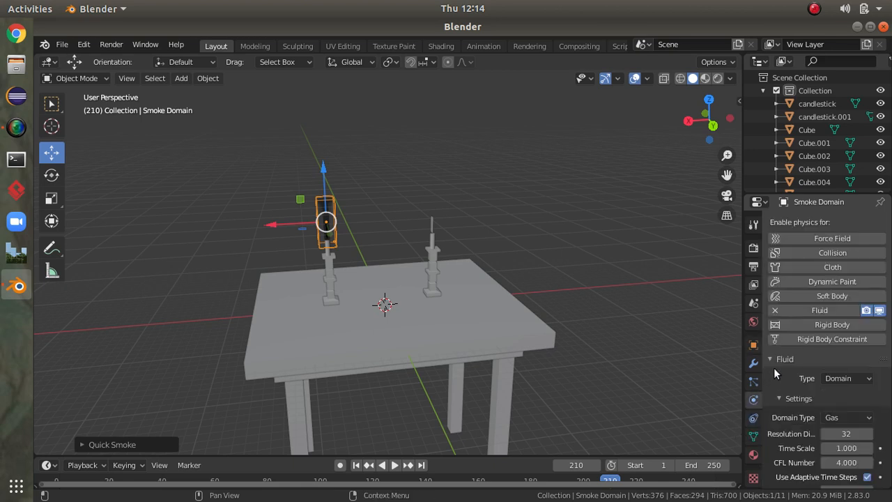
pyautogui.scroll(-3, 778, 374)
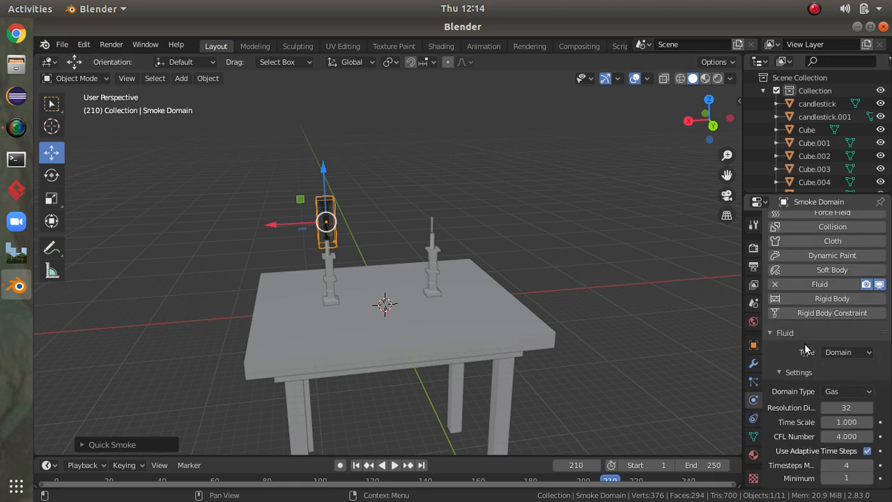
pyautogui.click(325, 222)
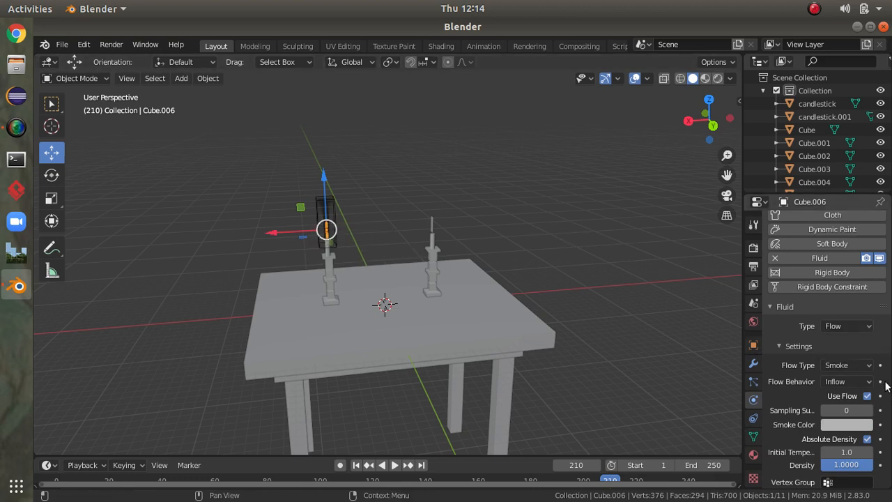
pyautogui.click(838, 324)
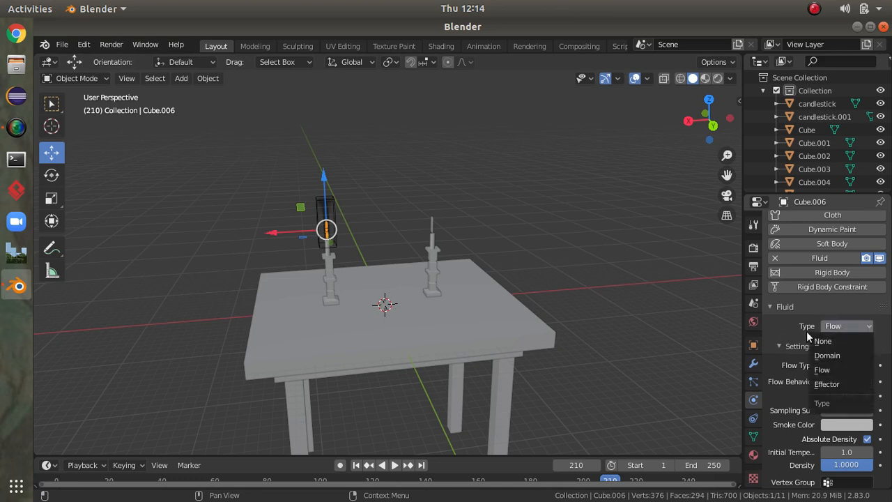
pyautogui.click(835, 370)
pyautogui.click(852, 366)
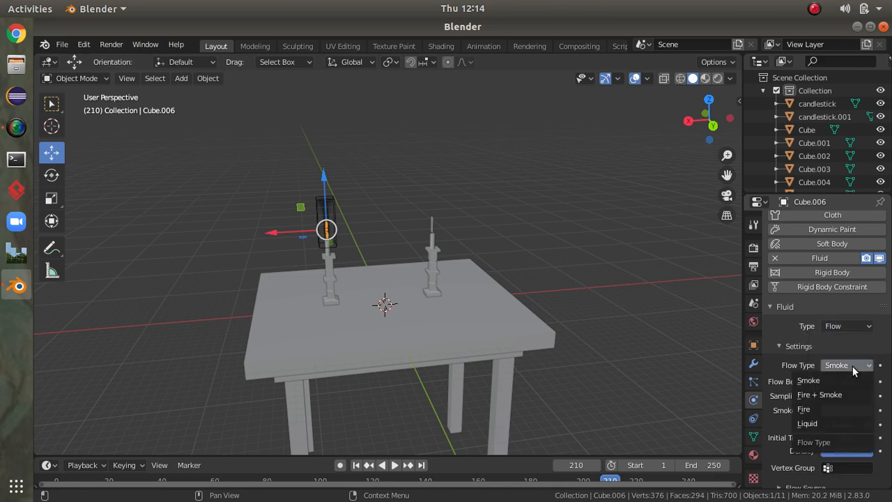
pyautogui.click(825, 407)
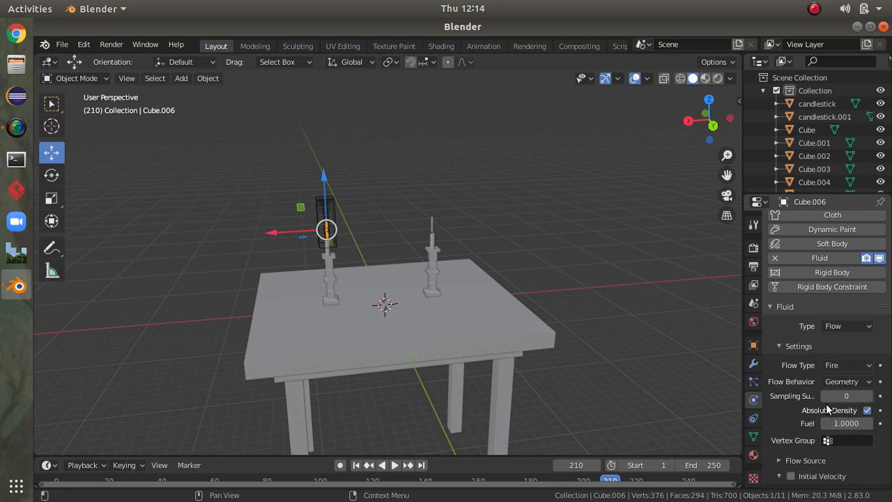
# Step: Try the first candlestick's smoke domain as a Flow fluid with Fire flow type, and return its fluid type to Domain
pyautogui.click(323, 204)
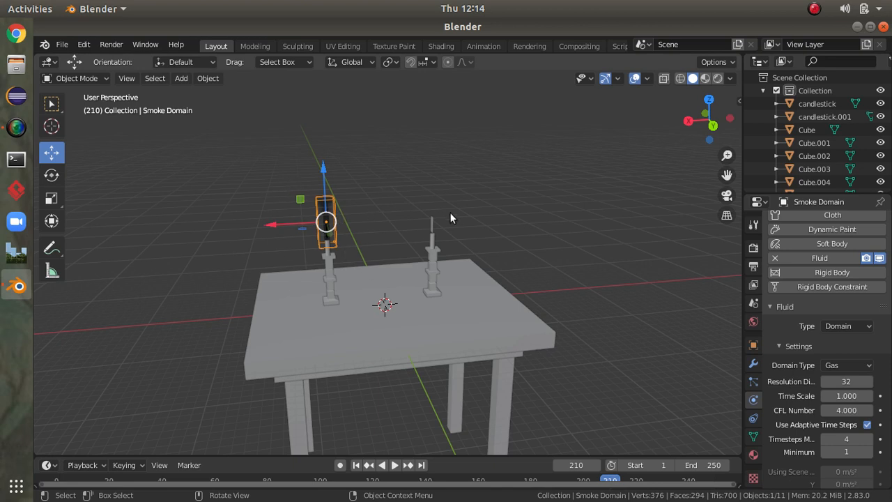
pyautogui.click(864, 327)
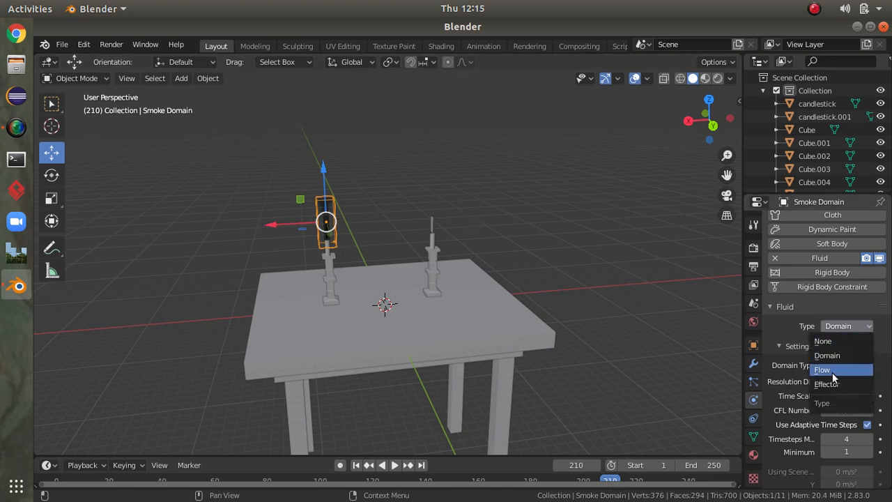
pyautogui.click(833, 370)
pyautogui.click(864, 365)
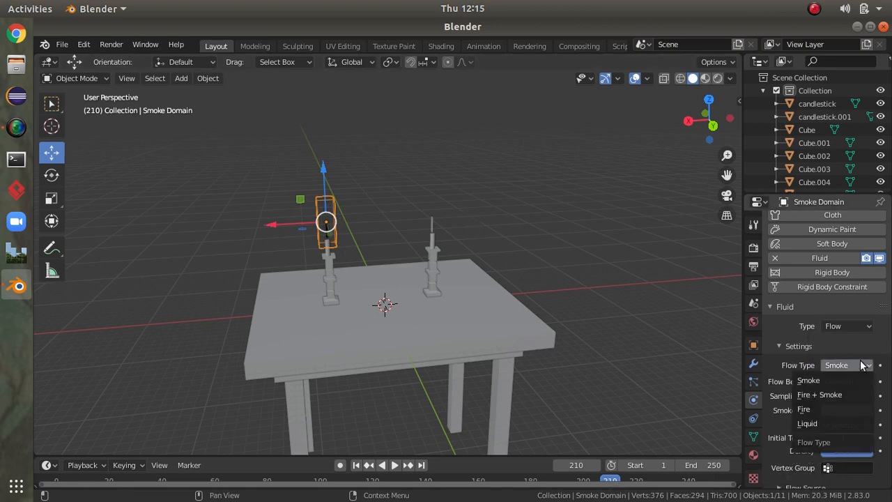
pyautogui.click(822, 408)
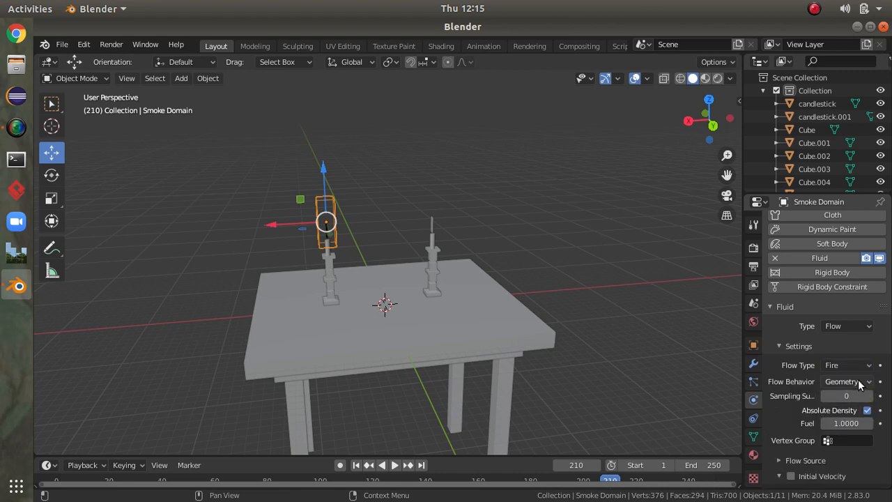
pyautogui.click(327, 230)
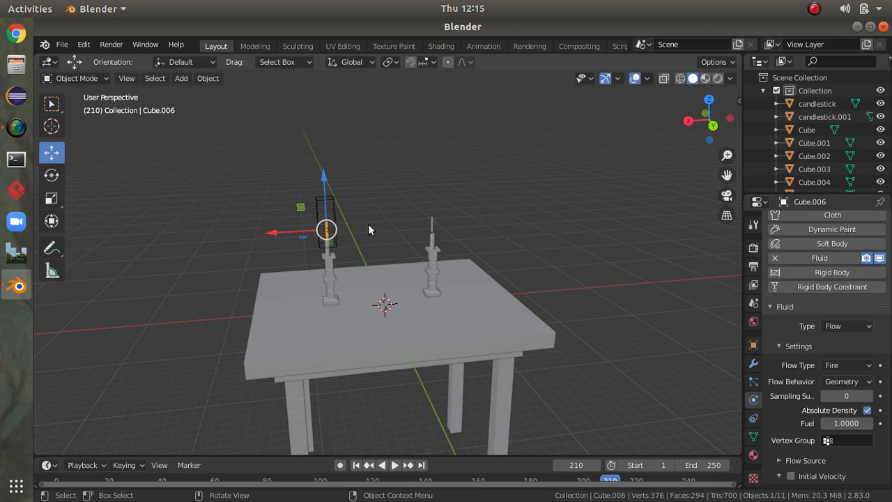
pyautogui.click(328, 208)
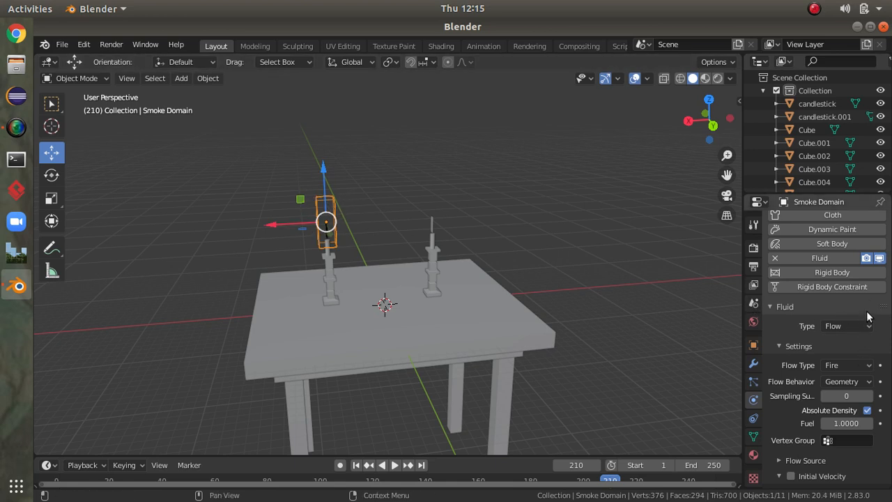
pyautogui.click(859, 326)
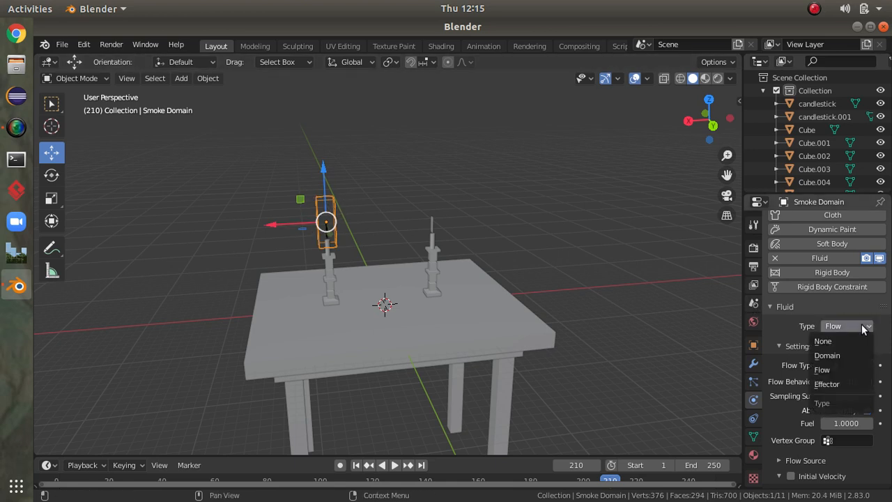
pyautogui.click(840, 356)
# Step: Play the animation to check the first candlestick's flame, and review the fluid settings of its thin cube and domain
pyautogui.click(393, 466)
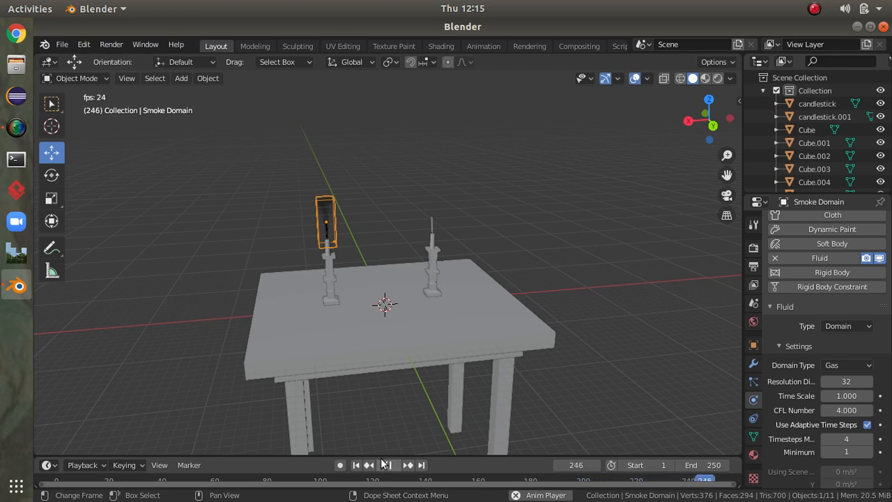
pyautogui.click(385, 465)
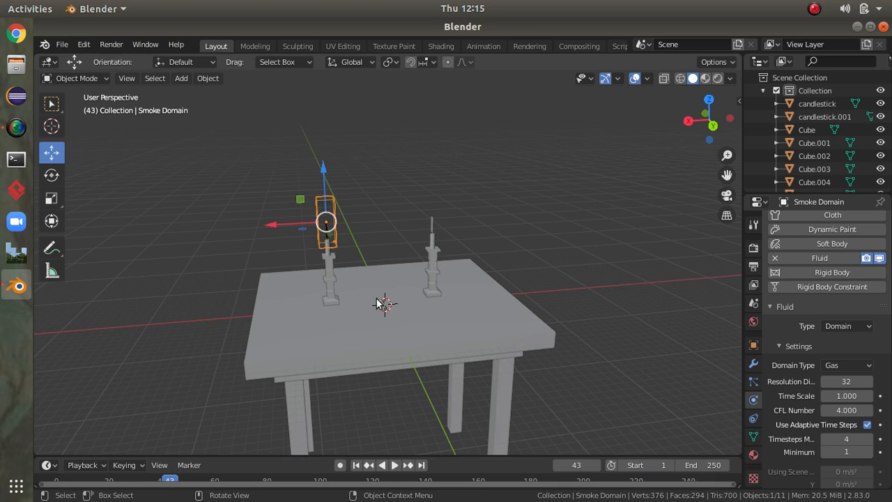
pyautogui.click(326, 225)
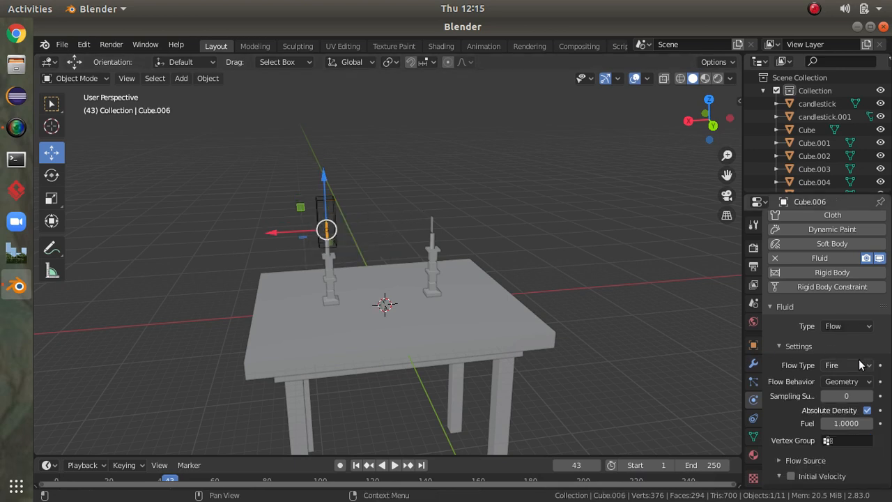
pyautogui.click(323, 208)
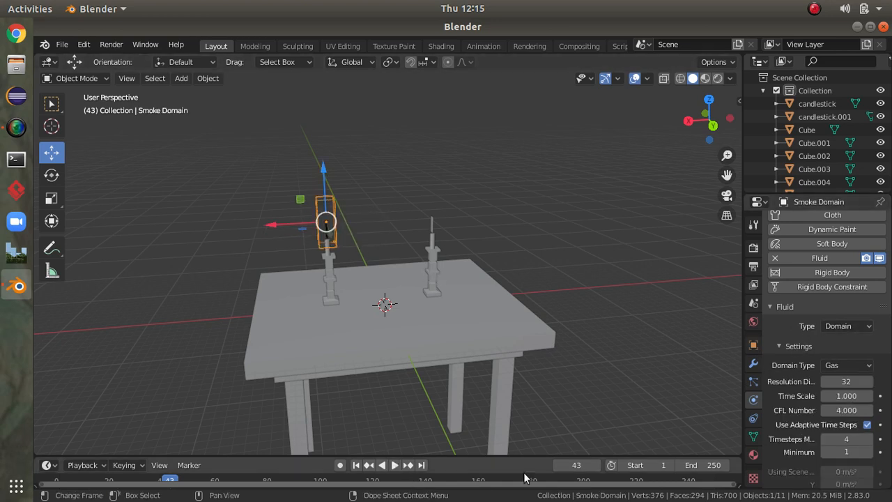
pyautogui.click(394, 465)
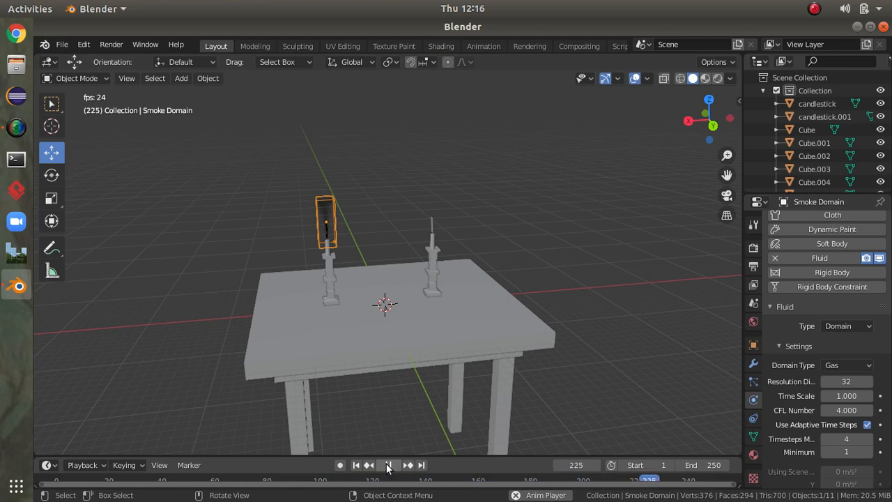
pyautogui.click(388, 465)
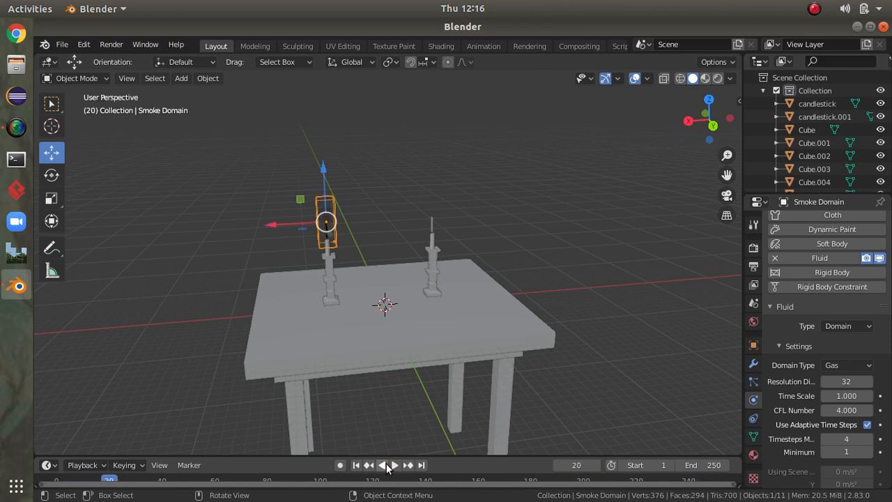
# Step: Set the animation's end frame to 6 and play the shortened frame range
pyautogui.moveTo(105, 479); pyautogui.dragTo(73, 479)
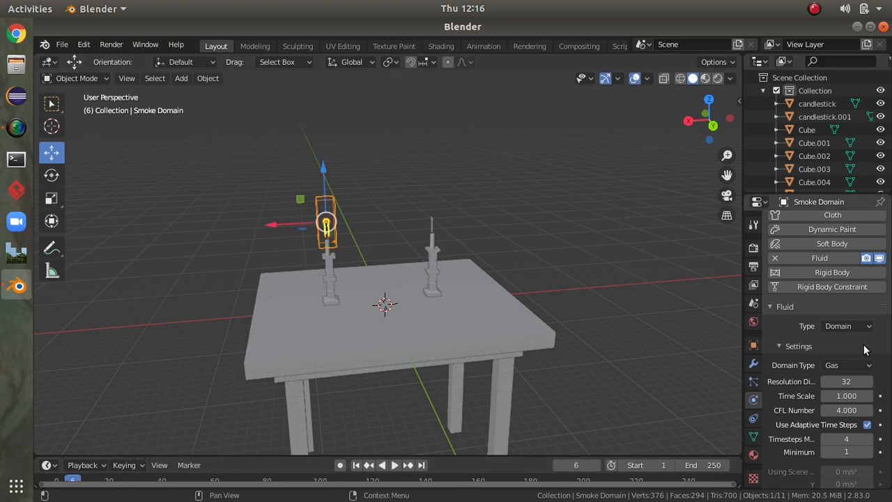
pyautogui.click(715, 465)
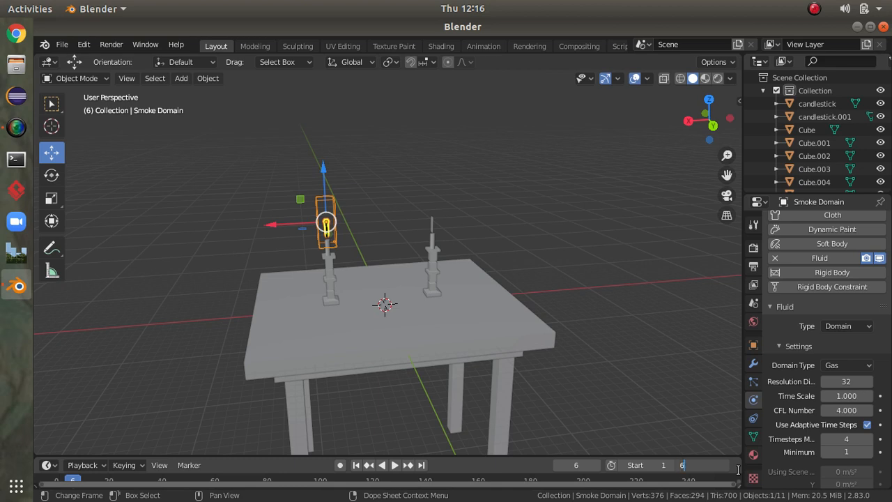
pyautogui.click(391, 464)
pyautogui.click(393, 466)
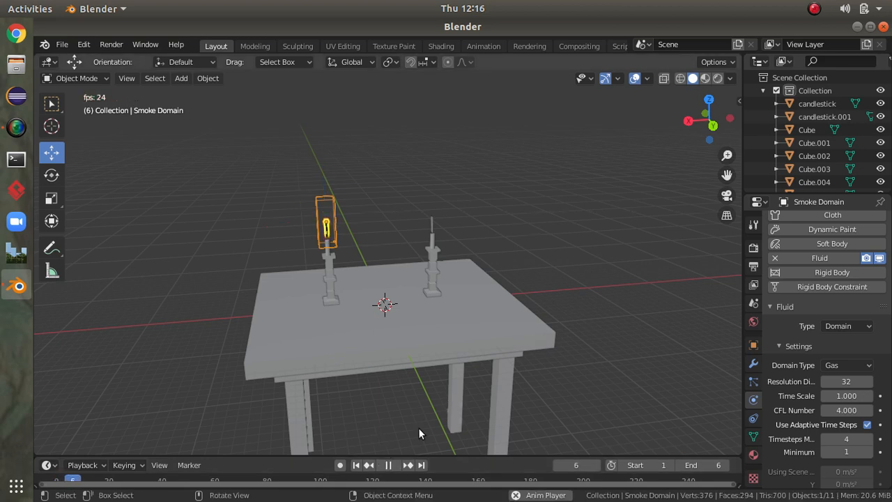
pyautogui.click(390, 465)
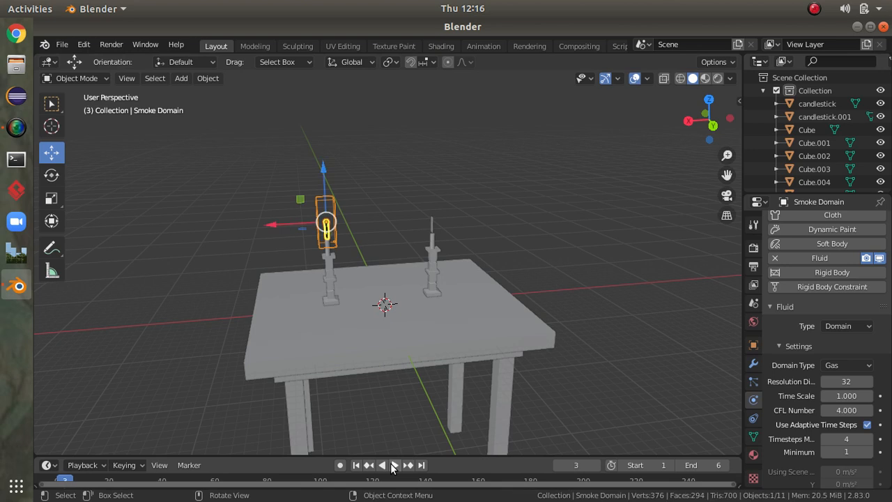
# Step: Apply Quick Smoke to the thin cube on the second candlestick
pyautogui.click(431, 230)
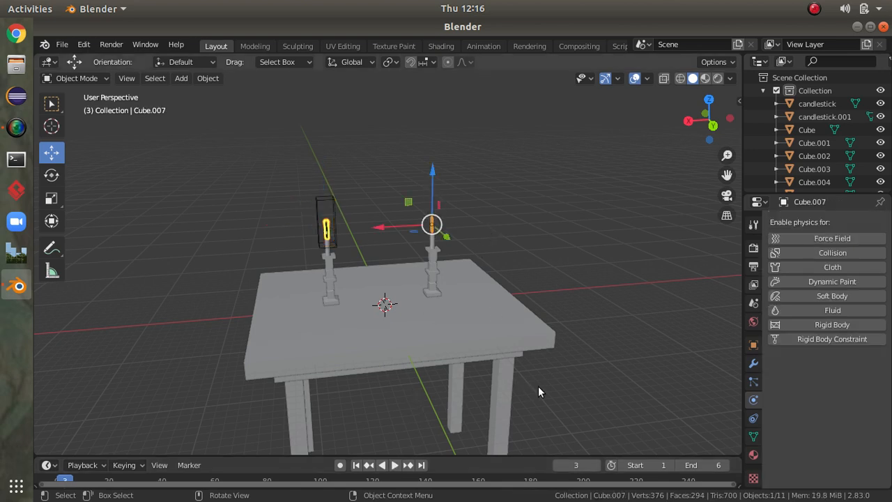
pyautogui.press('F3')
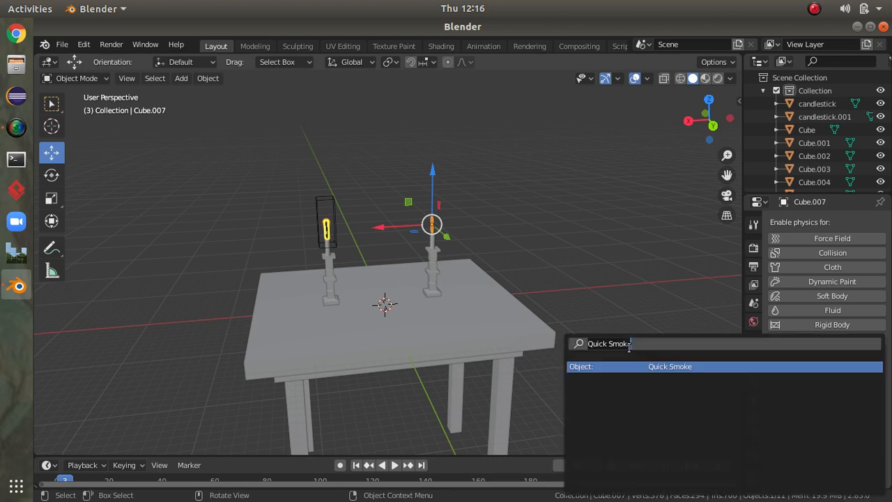
pyautogui.press('Return')
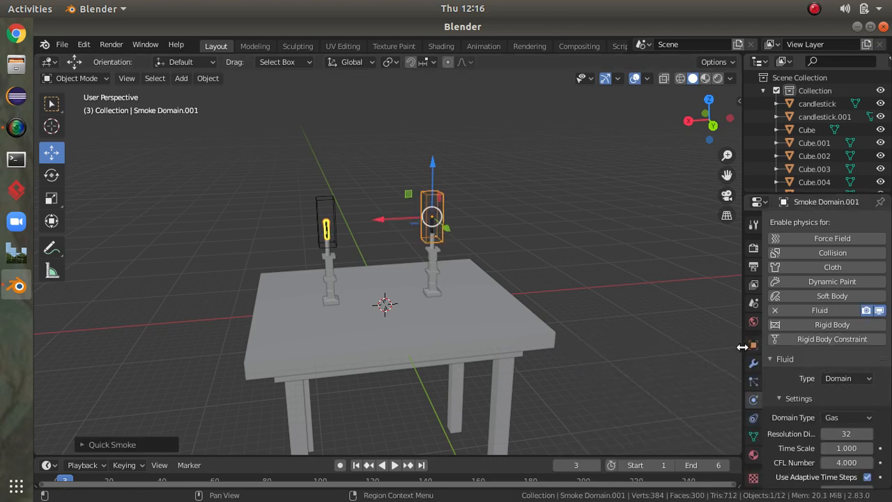
# Step: Try changing the second candlestick's smoke domain to a Flow fluid with the Fire flow type
pyautogui.click(843, 378)
pyautogui.click(847, 417)
pyautogui.click(861, 417)
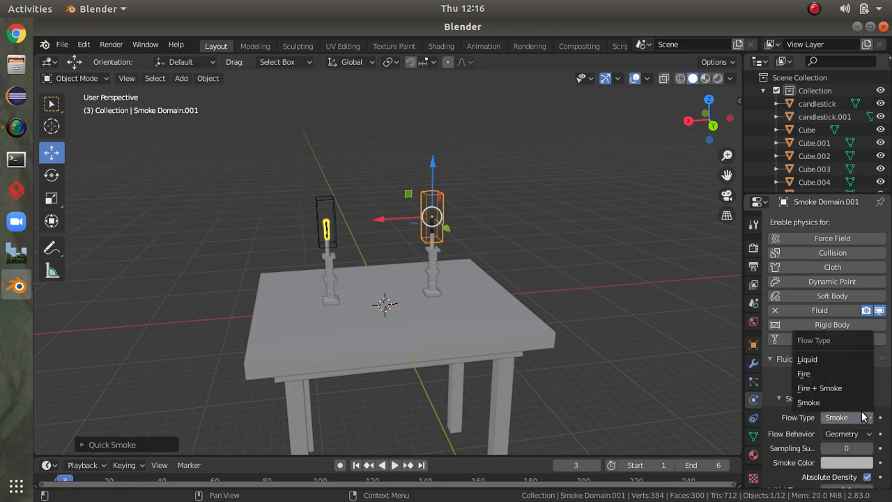
pyautogui.click(826, 373)
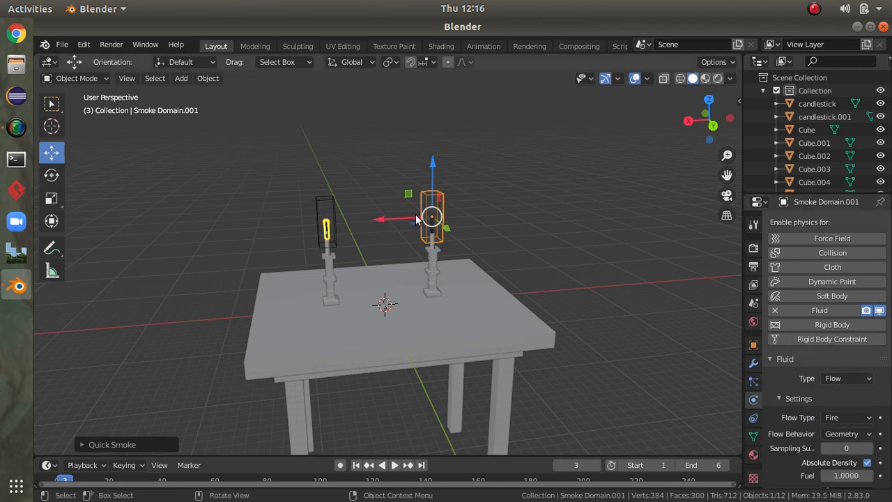
# Step: Set the flow type of the second candlestick's thin cube to Fire, with Flow as its fluid type
pyautogui.click(432, 220)
pyautogui.click(846, 380)
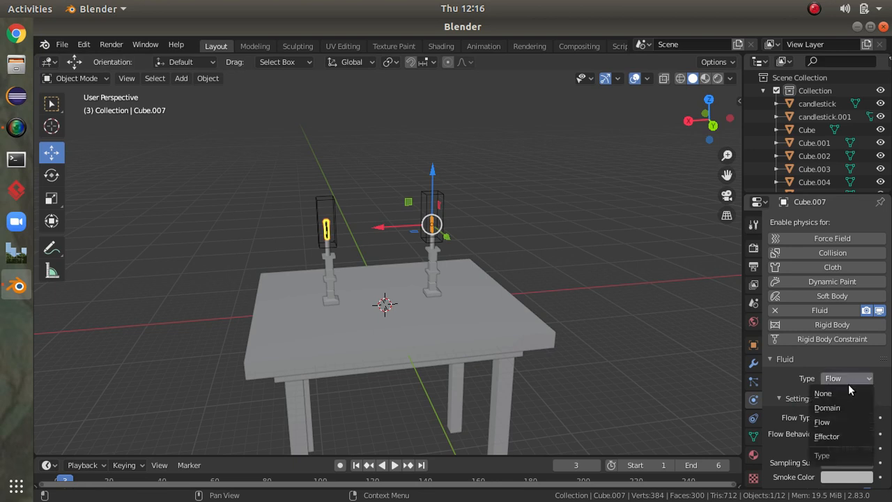
pyautogui.click(830, 420)
pyautogui.click(845, 416)
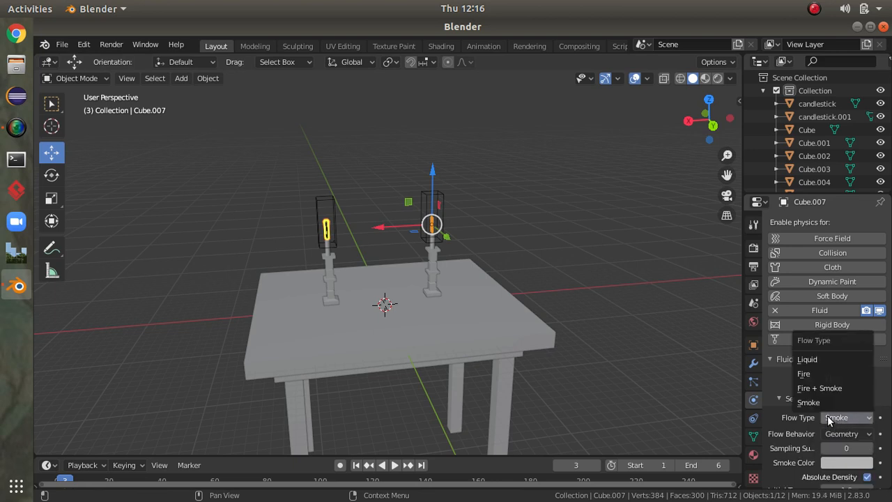
pyautogui.click(814, 374)
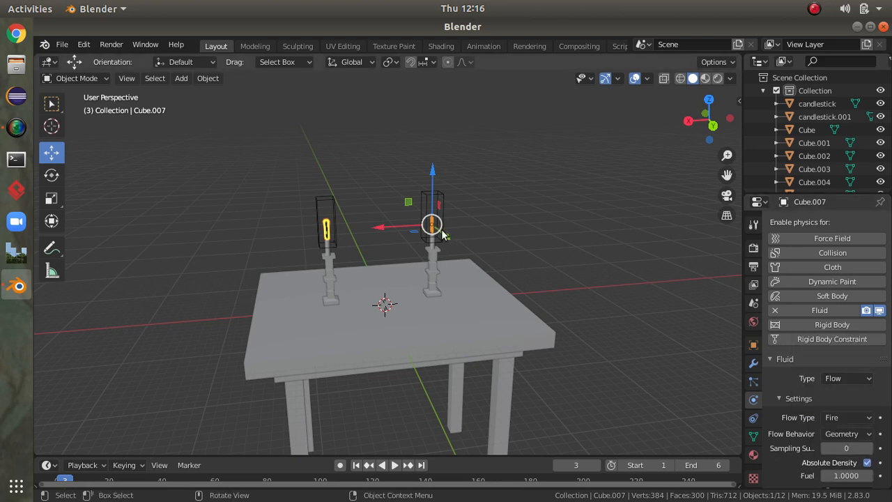
# Step: Return the second candlestick's smoke domain to the Domain fluid type and play the animation, stopping at frame 6
pyautogui.click(425, 211)
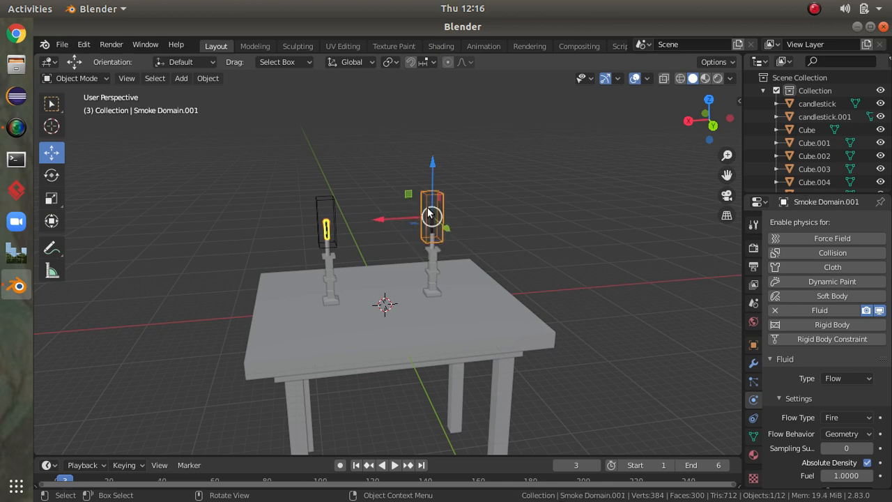
pyautogui.click(841, 377)
pyautogui.click(829, 405)
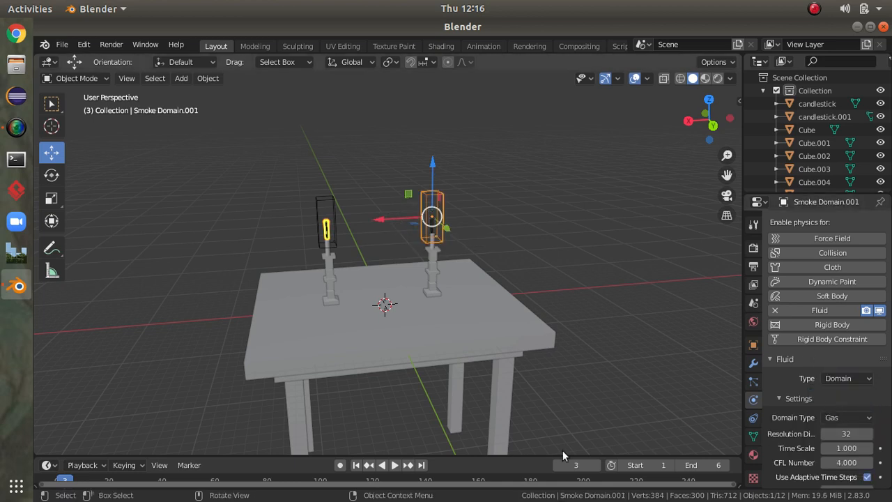
pyautogui.click(394, 465)
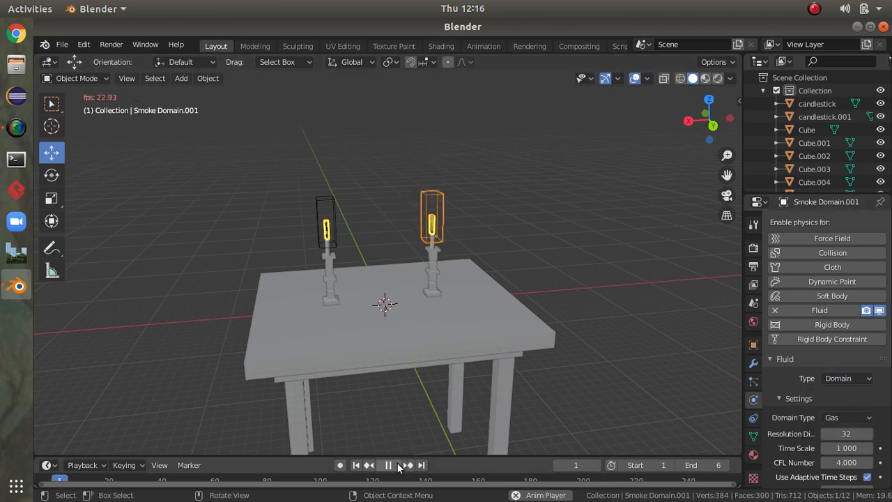
pyautogui.click(396, 465)
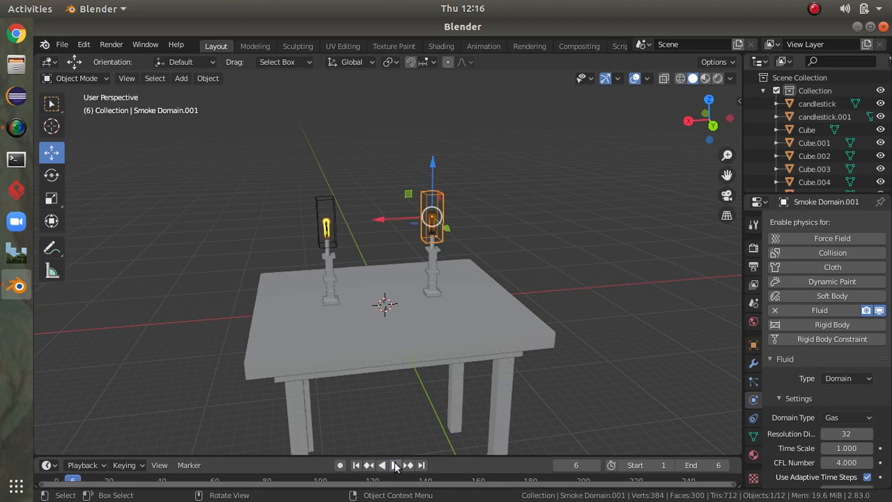
# Step: Try an animation end frame of 20, playing the fire simulation briefly and stopping it at frame 13
pyautogui.click(713, 468)
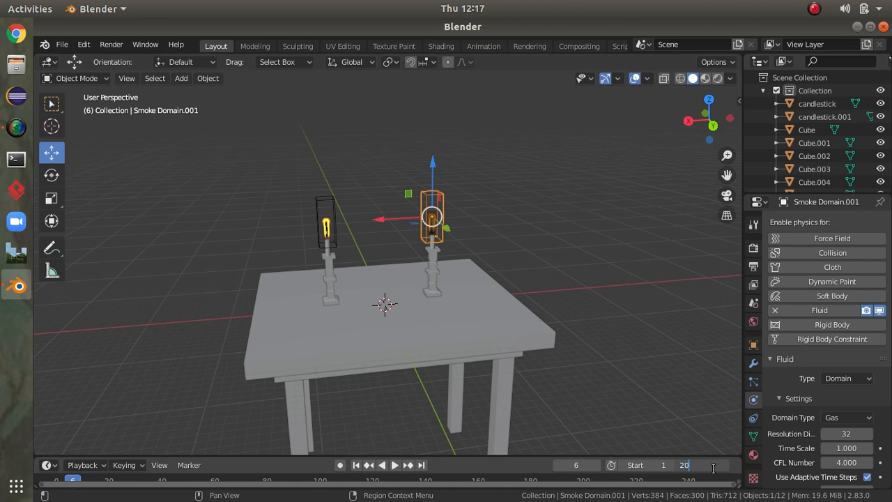
pyautogui.press('Return')
pyautogui.click(396, 465)
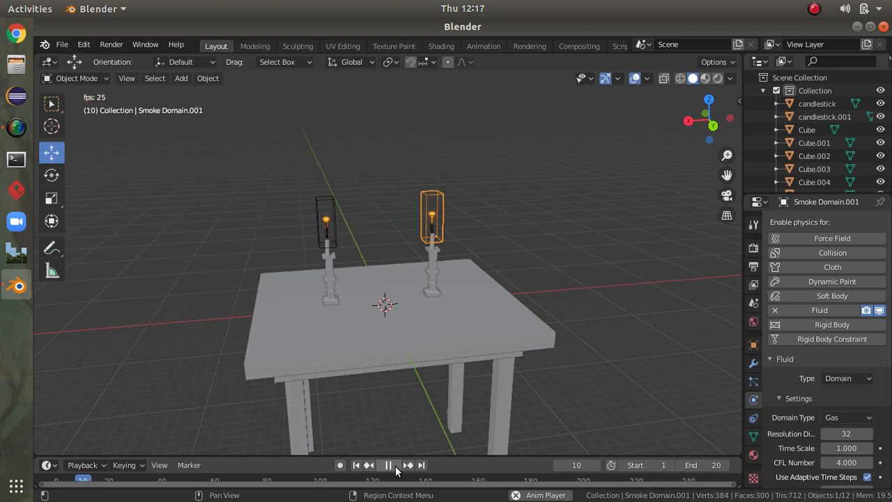
pyautogui.click(390, 465)
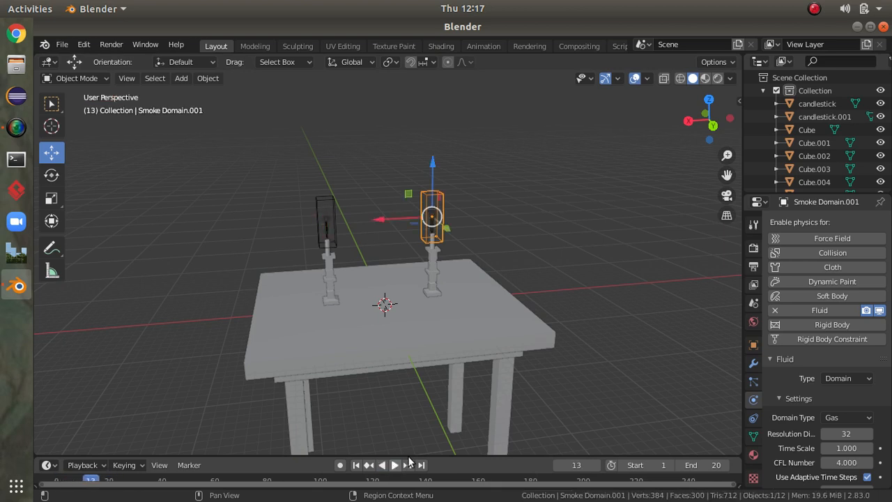
# Step: Set the animation's end frame to 6 and play the looping fire simulation on both candlesticks
pyautogui.click(716, 464)
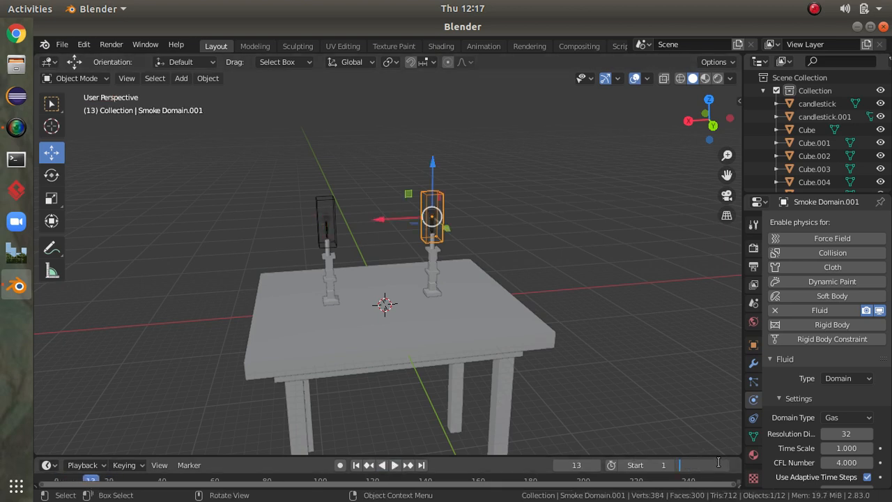
pyautogui.write('6')
pyautogui.press('Return')
pyautogui.click(394, 465)
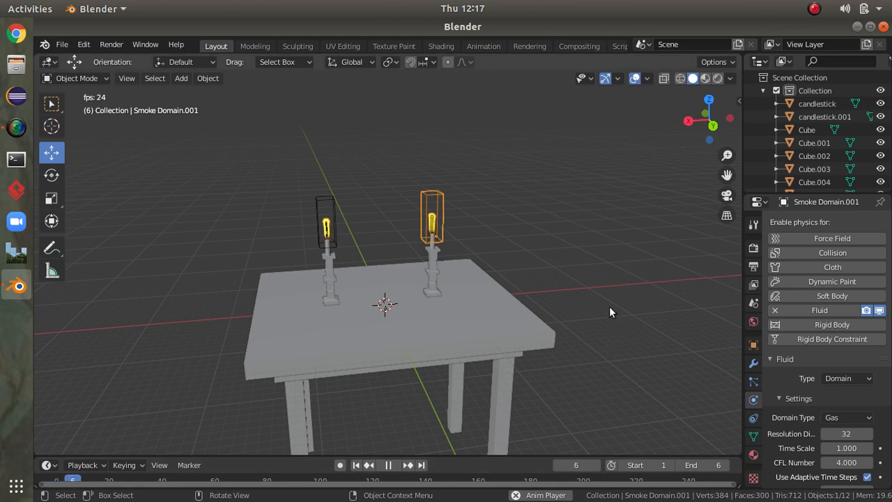
pyautogui.moveTo(583, 236); pyautogui.dragTo(566, 235, button='middle')
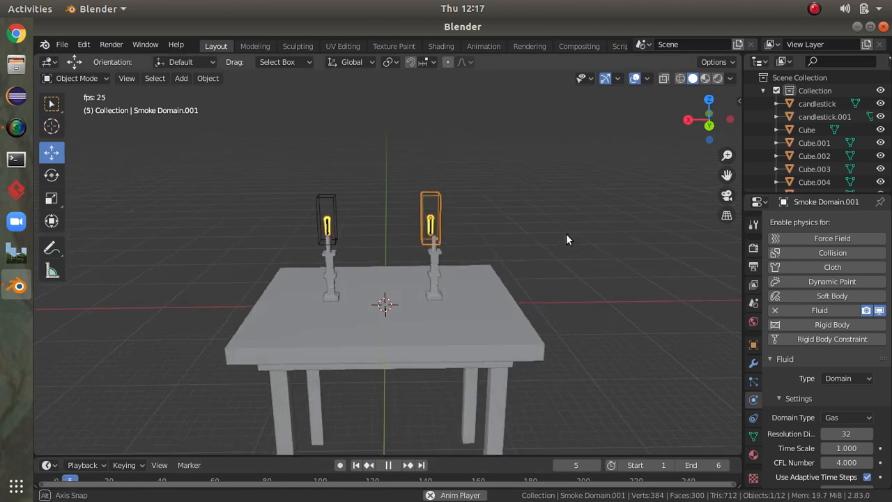
pyautogui.scroll(-2, 553, 218)
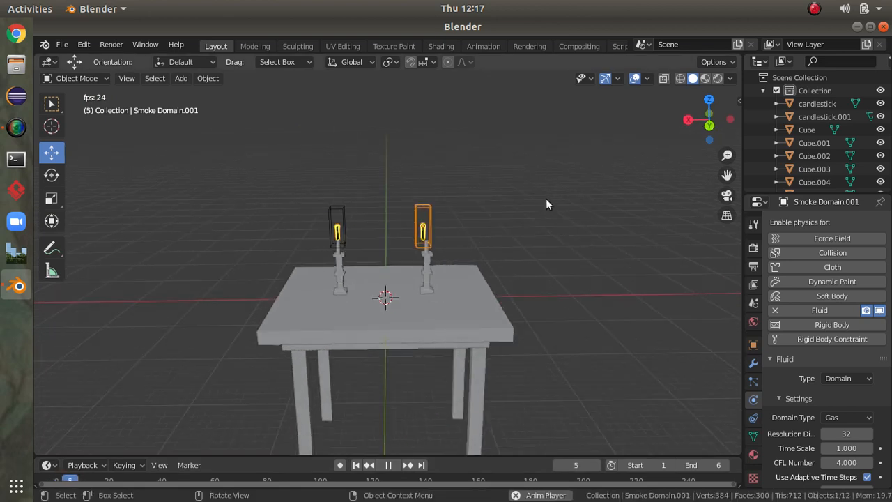
pyautogui.scroll(-2, 545, 198)
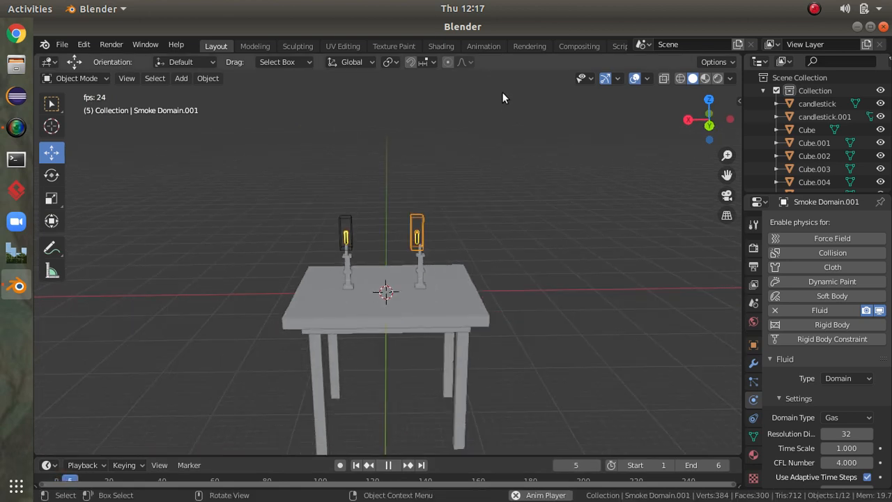
# Step: Switch to the Animation workspace, examine the flames on both candlesticks during playback, and stop the animation
pyautogui.click(491, 47)
pyautogui.scroll(-3, 224, 165)
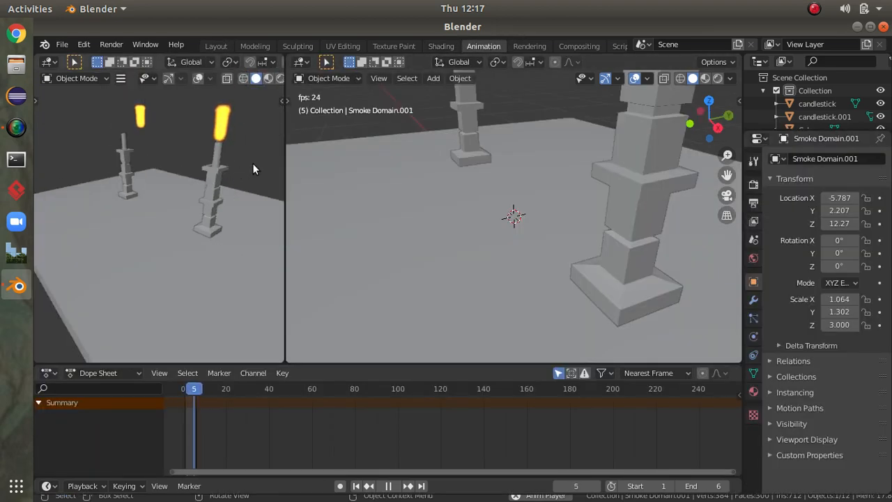
pyautogui.moveTo(252, 169); pyautogui.dragTo(88, 177, button='middle')
pyautogui.scroll(3, 82, 178)
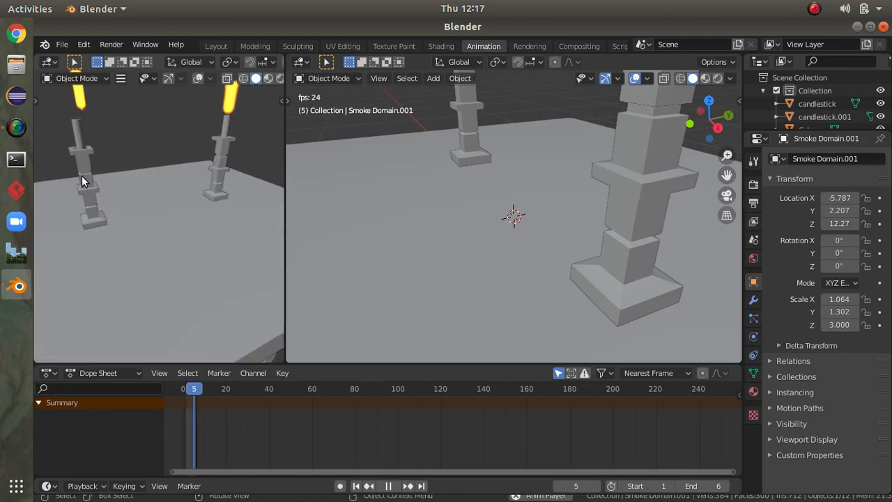
pyautogui.scroll(-3, 81, 181)
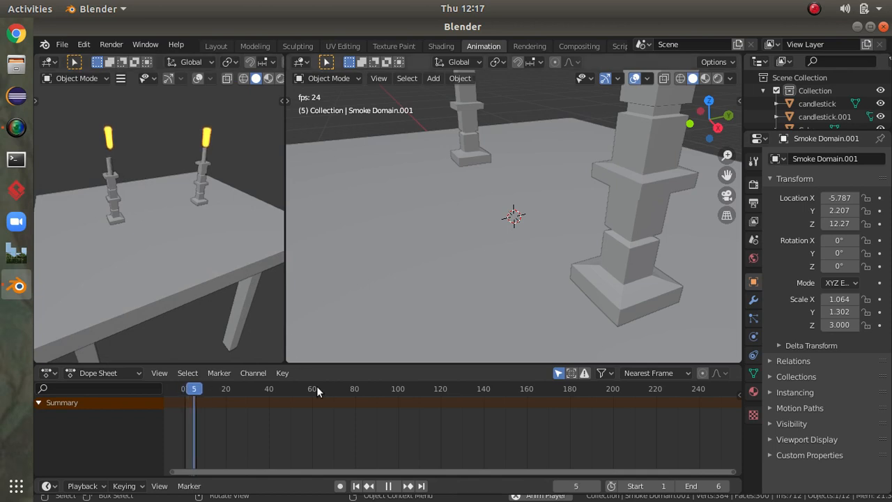
pyautogui.press('space')
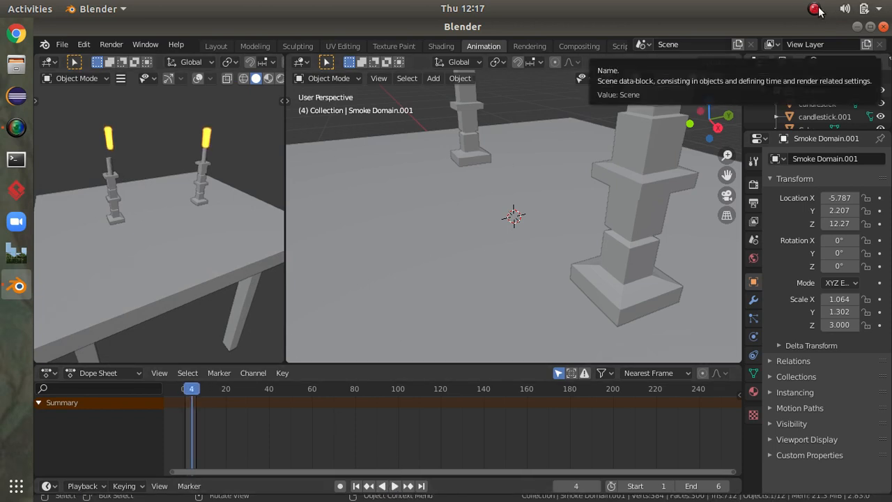